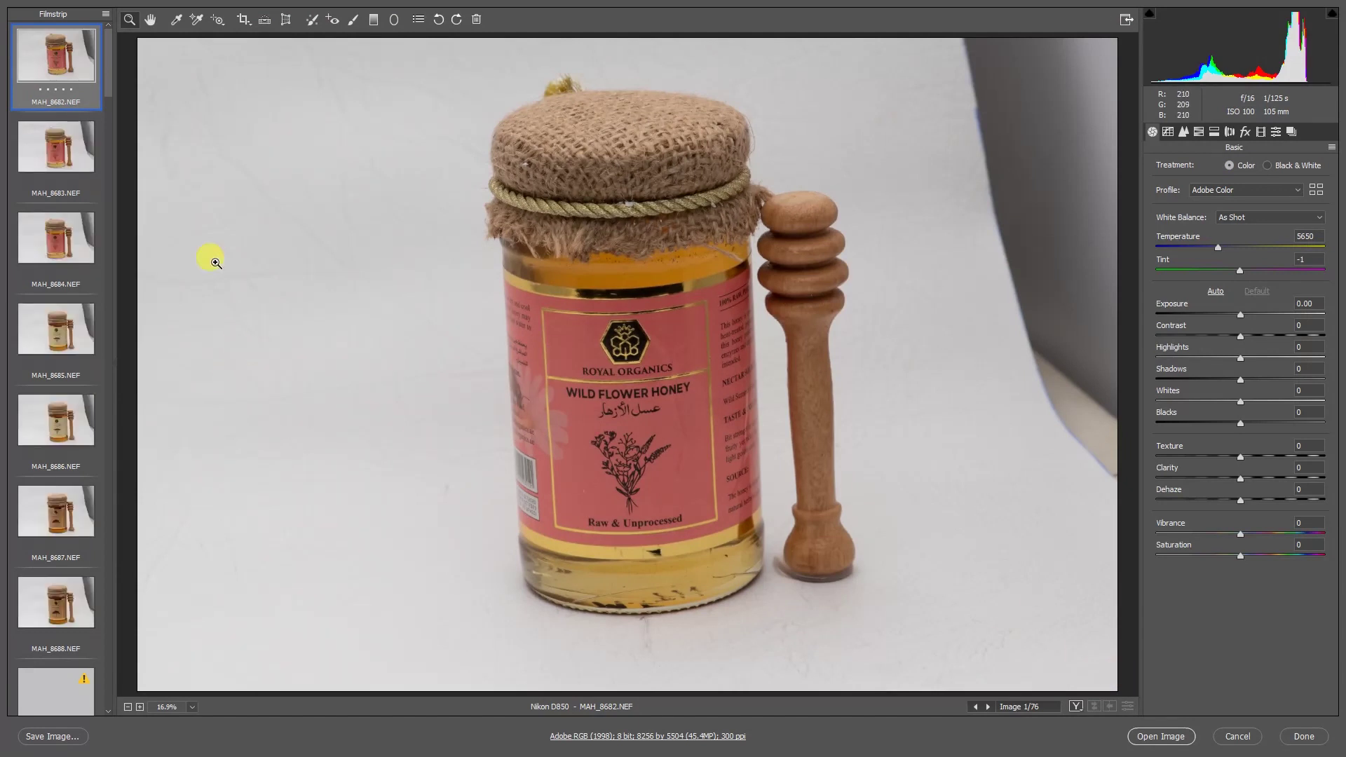
On the first photo, MAH_8682, set exposure to -0.05, contrast to +45, highlights to -80 and shadows to +100
key(ctrl+a)
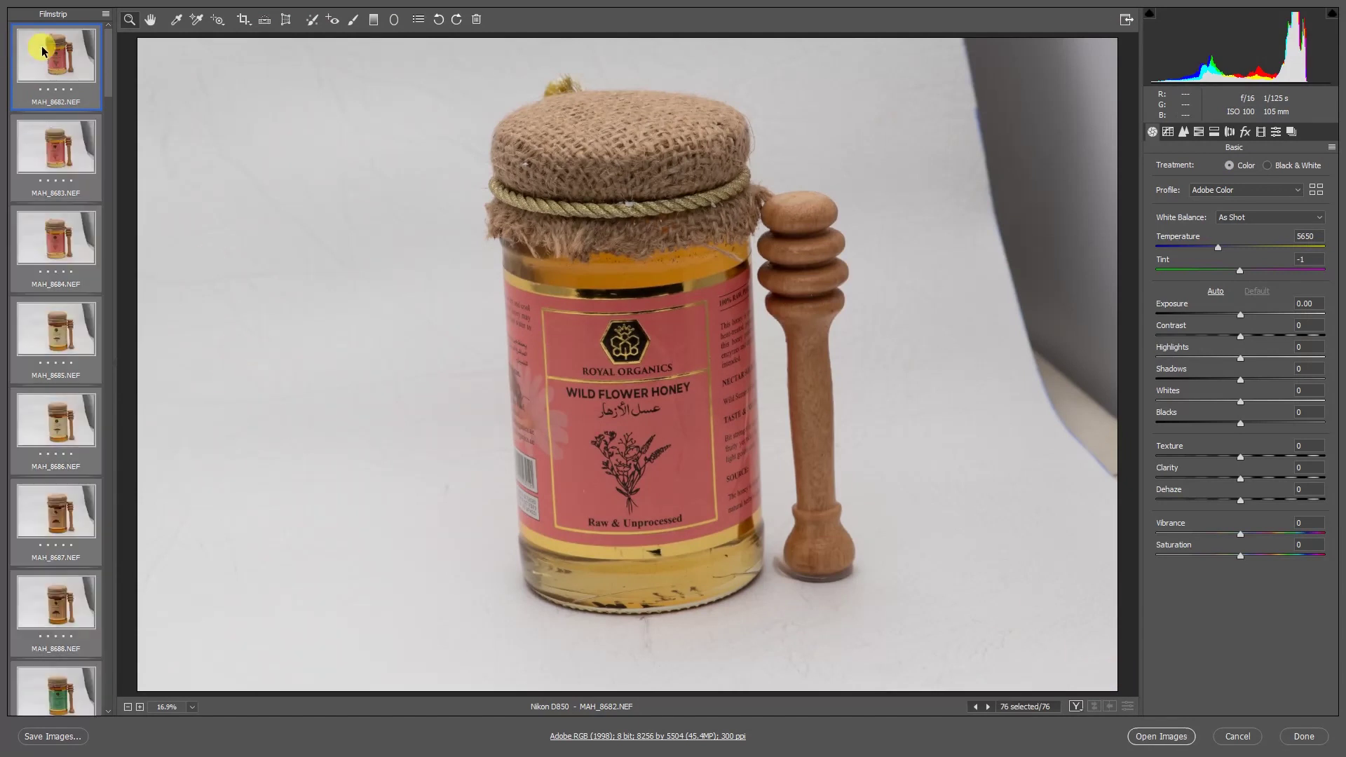
click(42, 51)
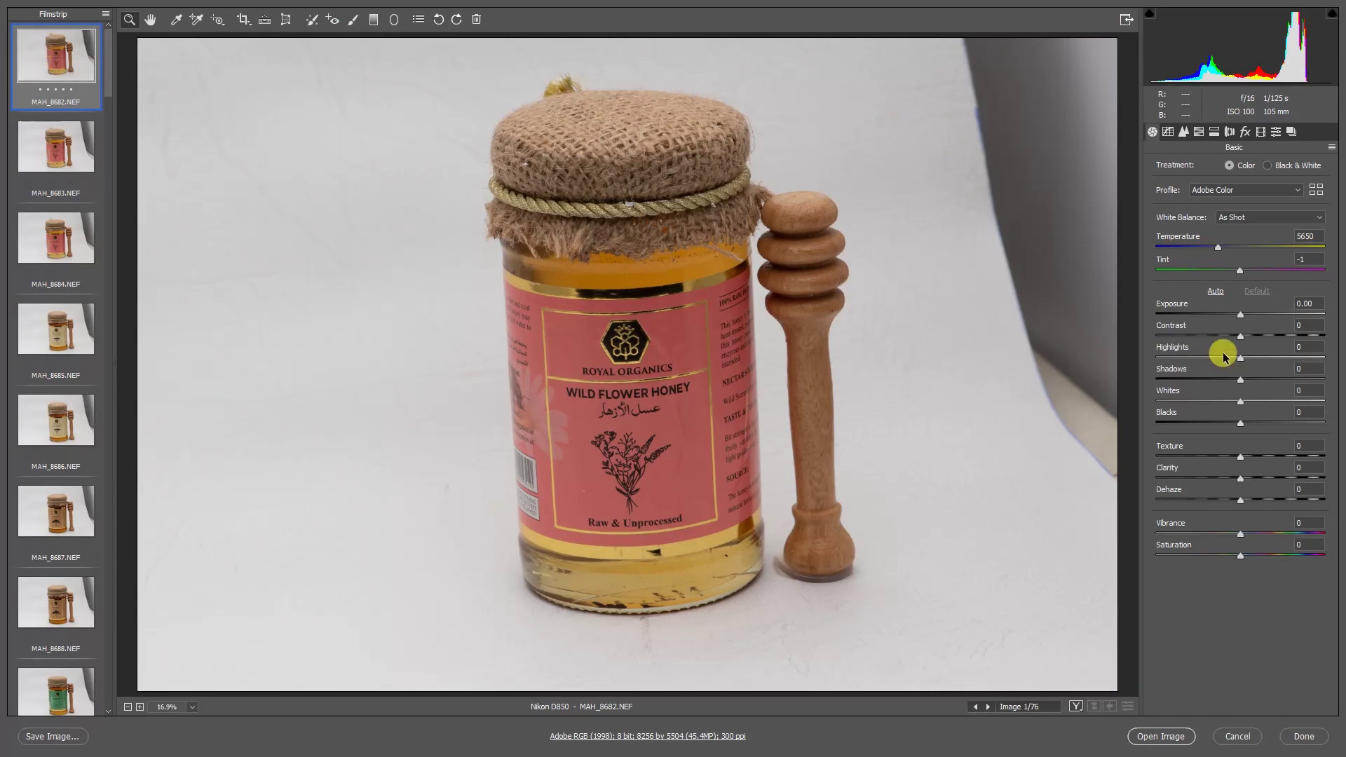
drag(1244, 319, 1169, 363)
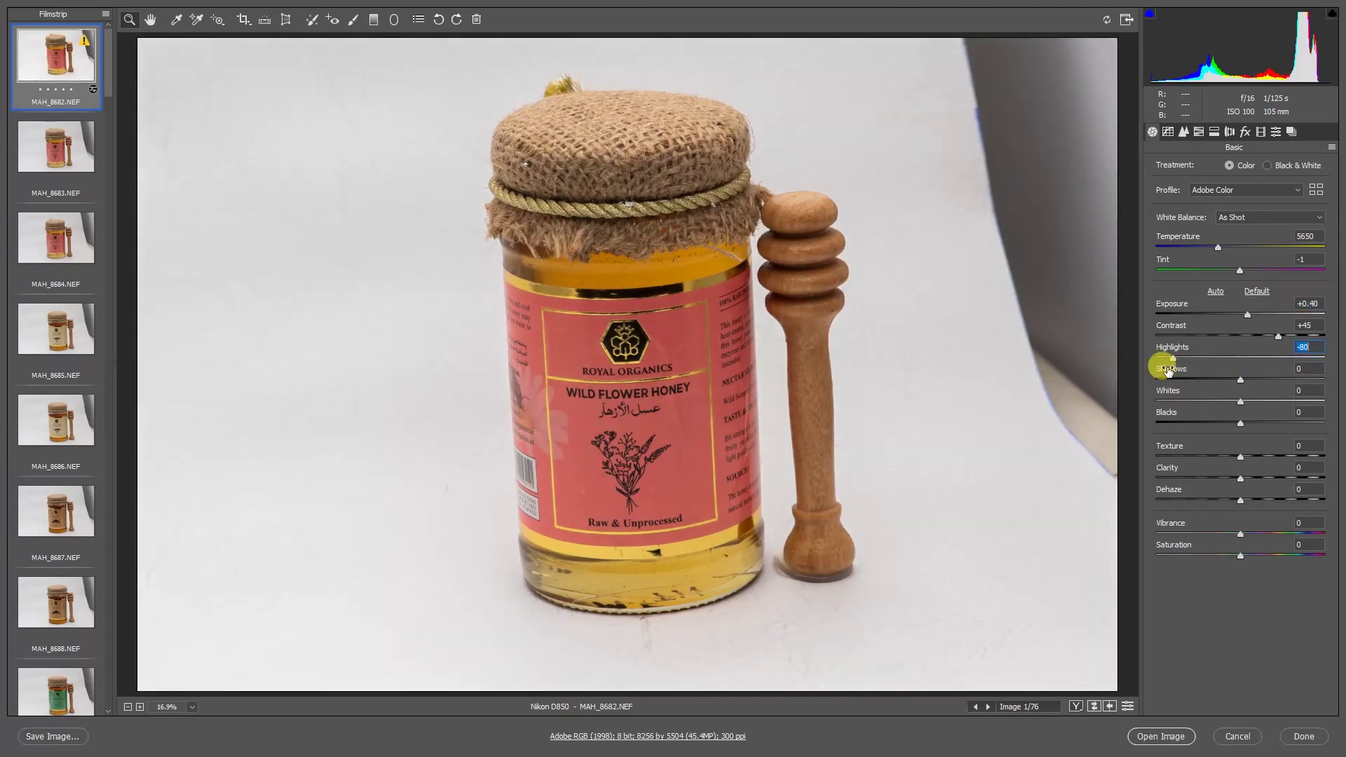
click(1207, 379)
drag(1247, 319, 1253, 310)
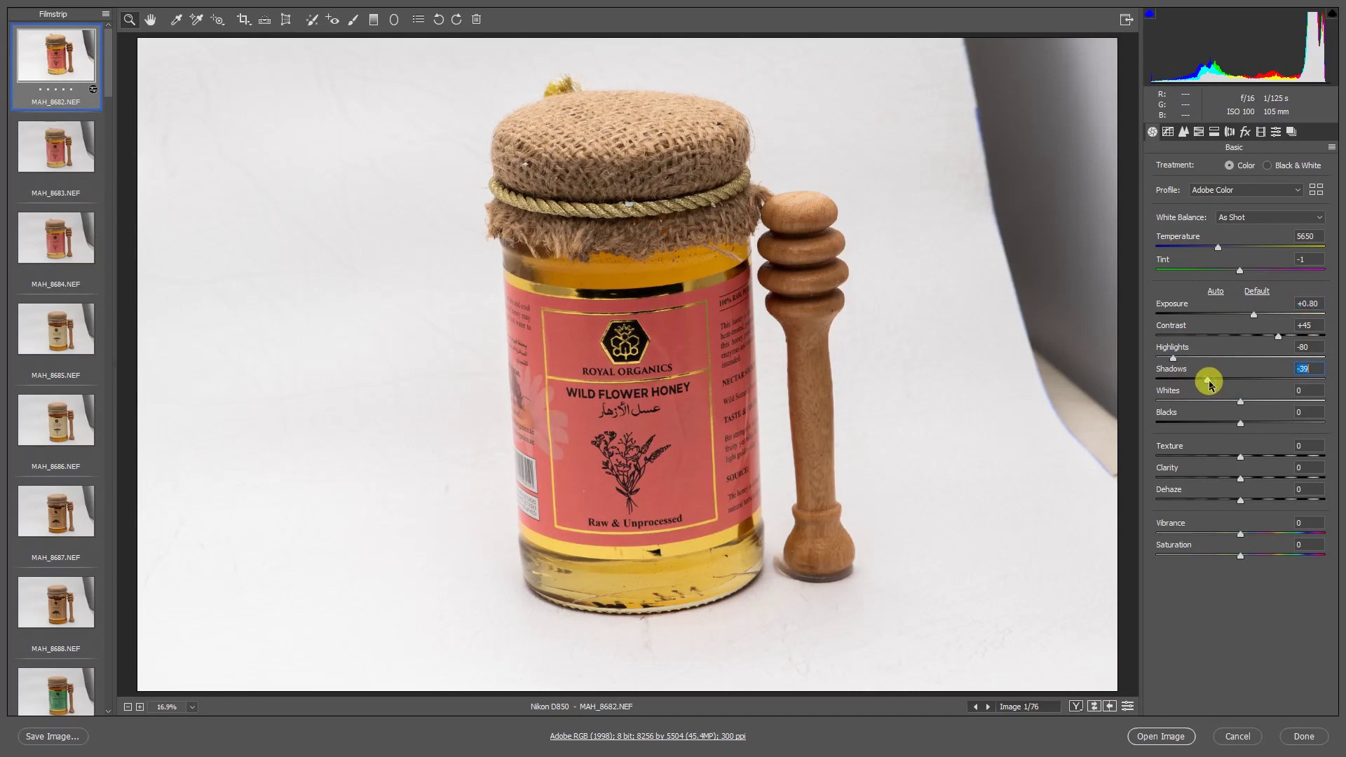
drag(1207, 379, 1318, 372)
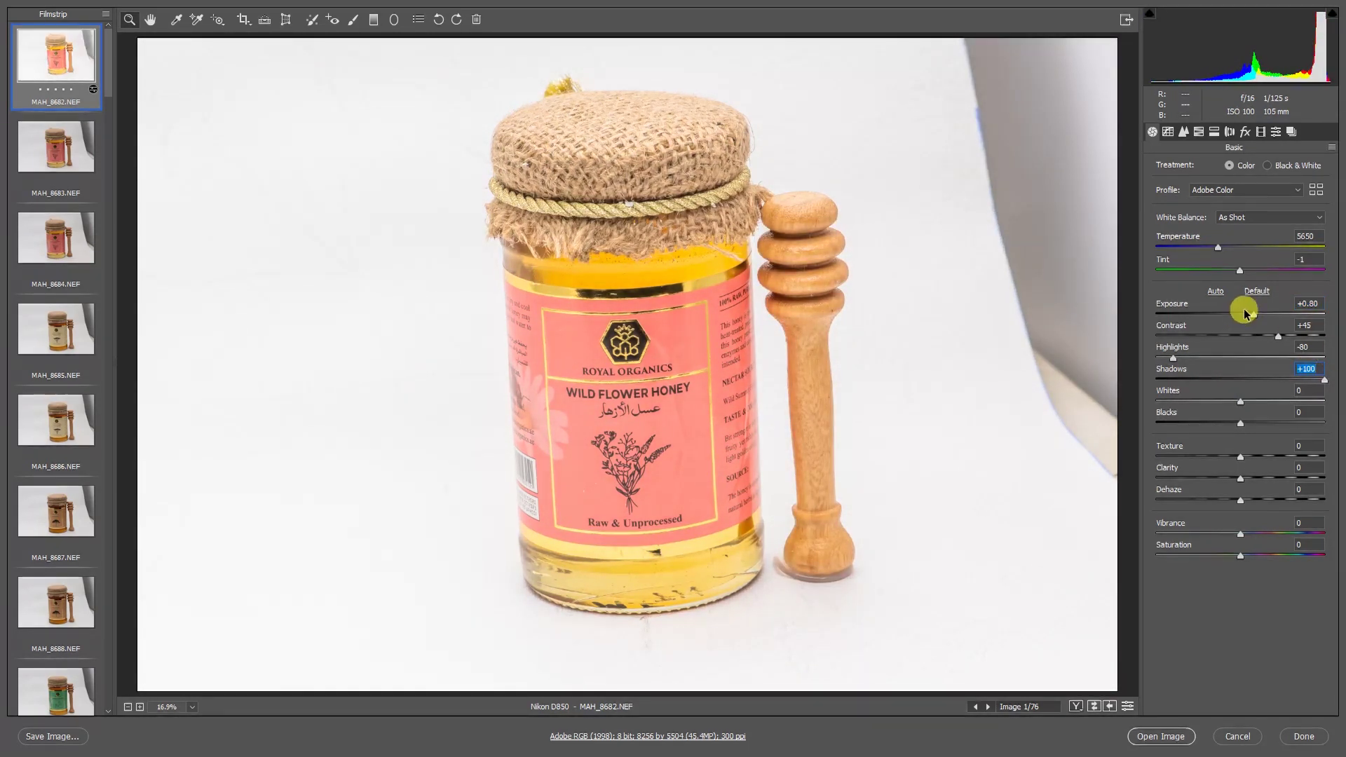
drag(1256, 310, 1243, 316)
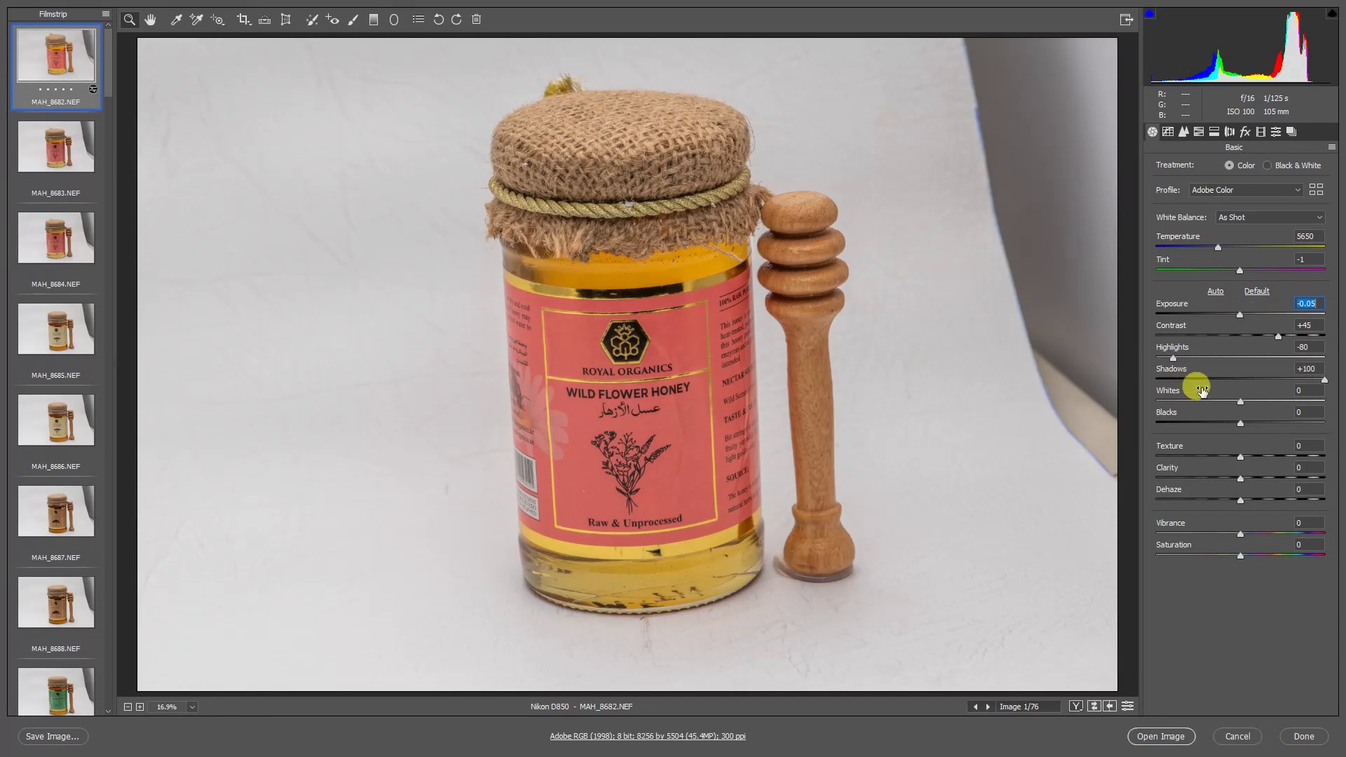
Set the photo's whites to +50, texture to +48, clarity to +56, dehaze to -10 and vibrance to +8
alt+click(1241, 403)
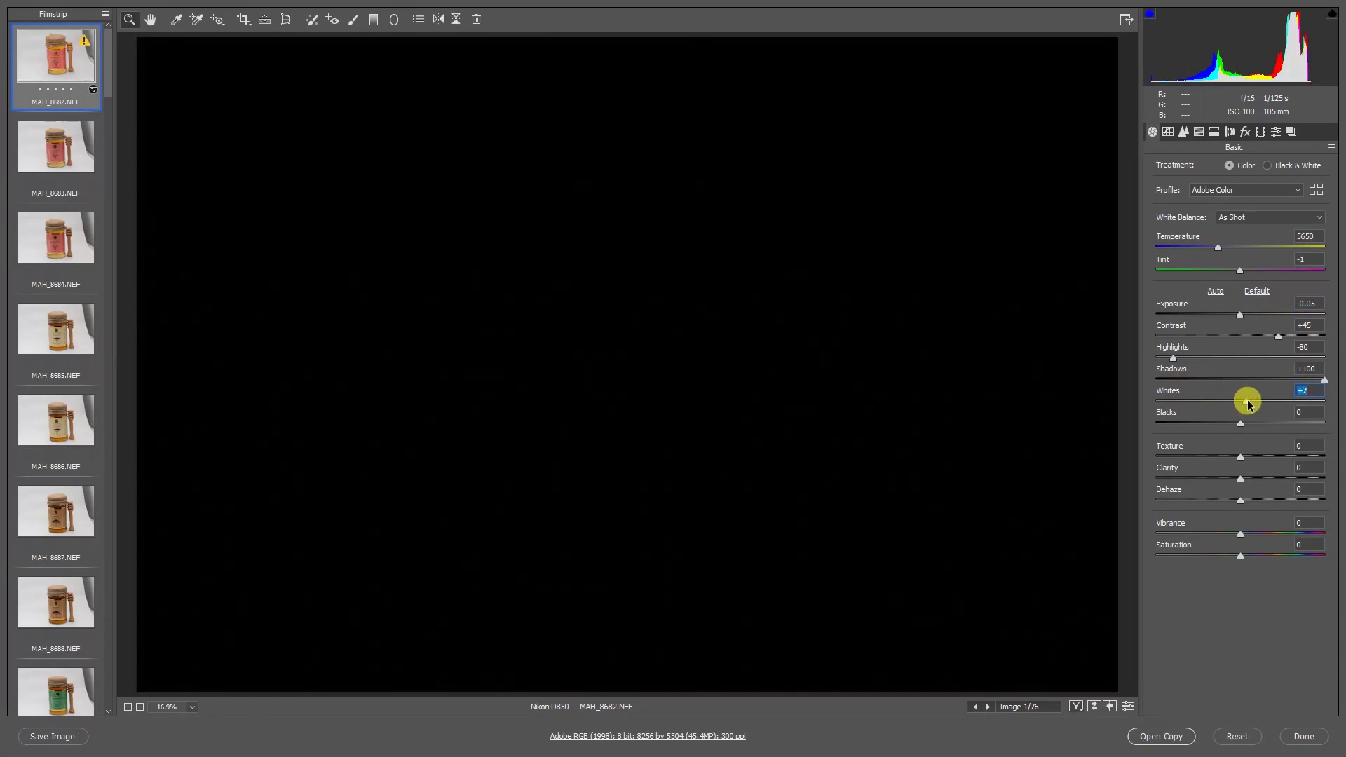
drag(1249, 404, 1283, 400)
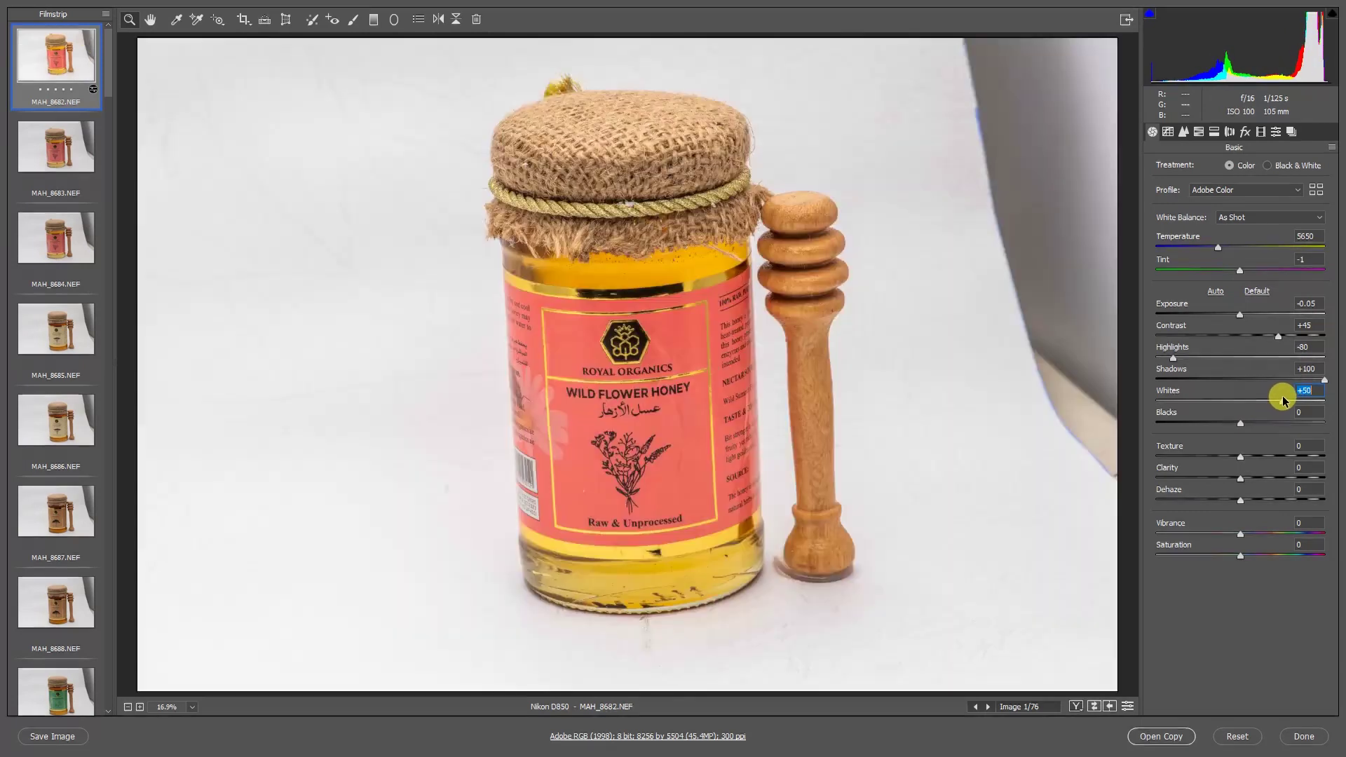
alt+click(1240, 424)
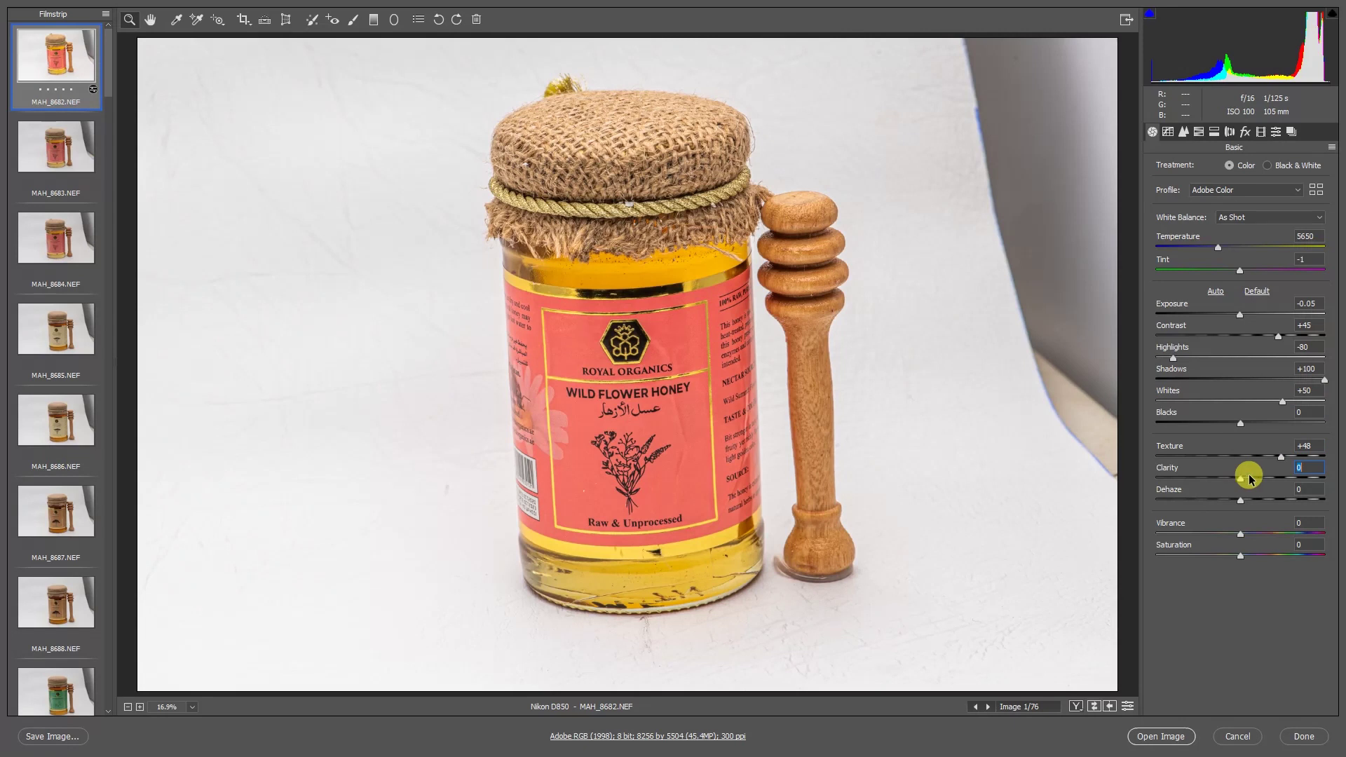
mouse_move(1249, 477)
mouse_down()
mouse_move(1264, 471)
mouse_move(1229, 481)
mouse_move(1287, 480)
mouse_move(1270, 499)
mouse_move(1234, 500)
mouse_up()
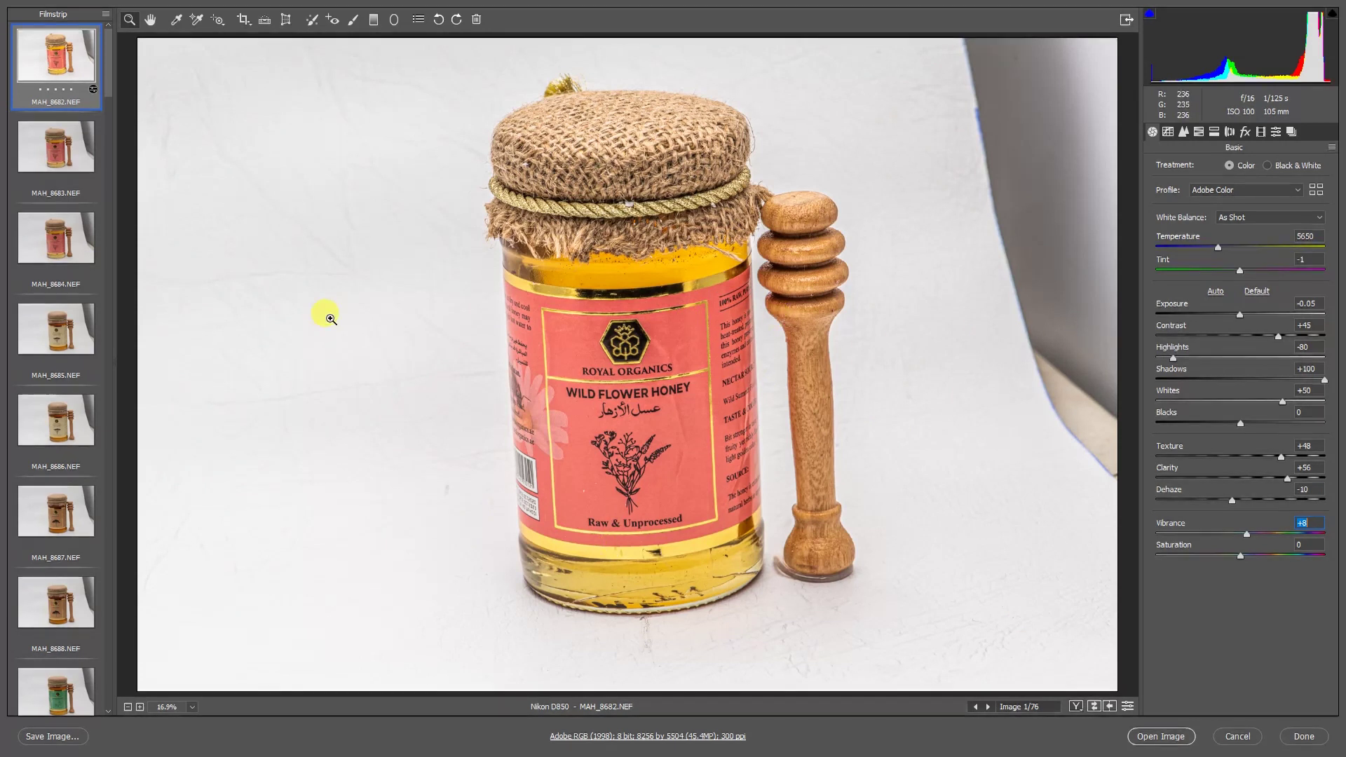
Select all photos from MAH_8682 through MAH_8758 and synchronize the first photo's settings to them, excluding crop, spot removal and local adjustments
scroll(103, 125, down, 1)
drag(103, 125, 42, 722)
shift+click(50, 650)
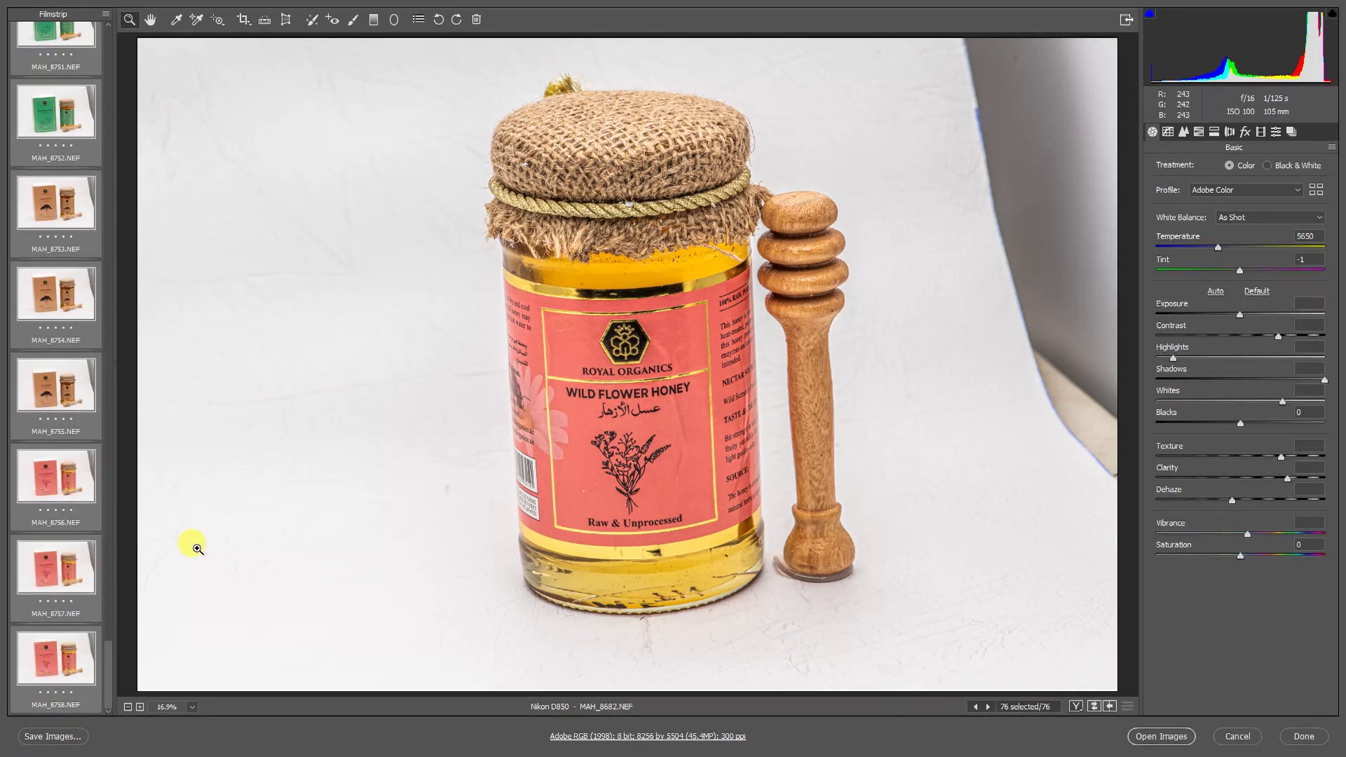
key(alt+s)
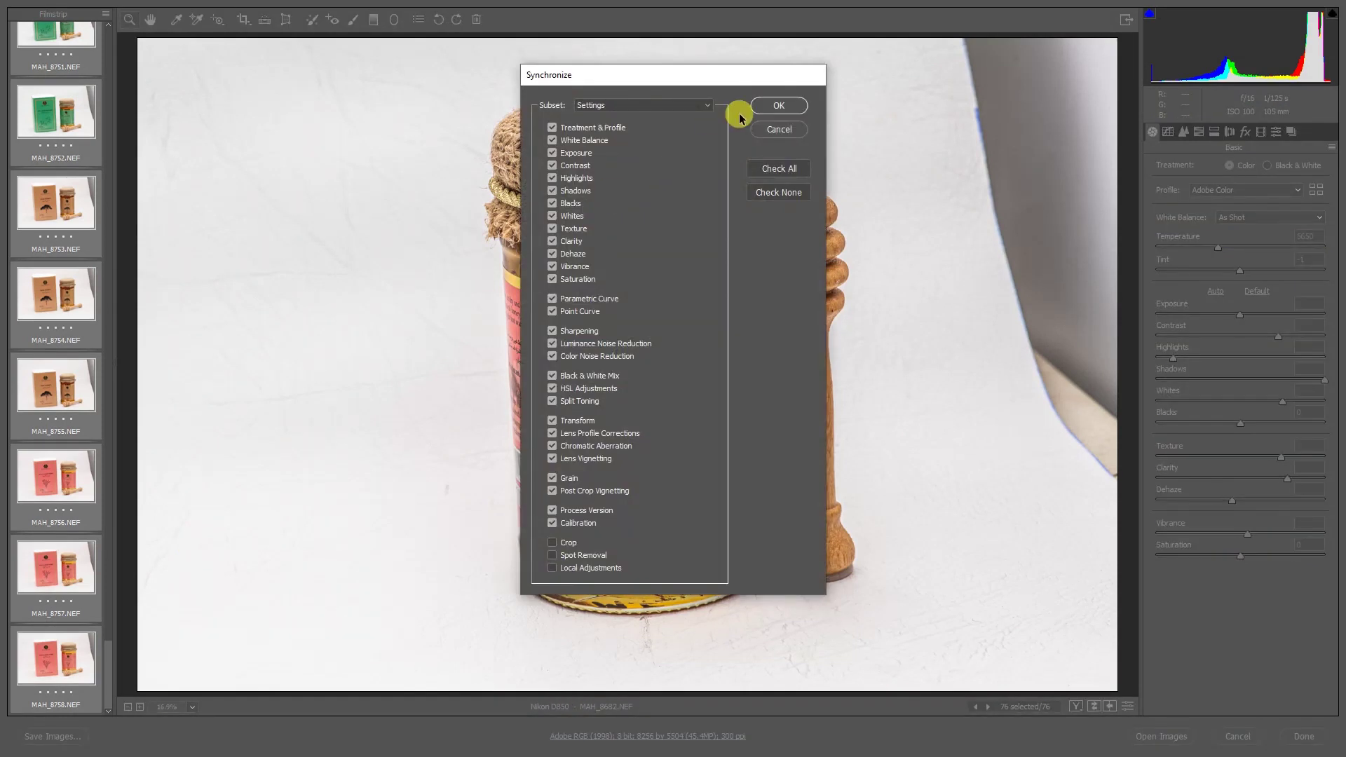
click(779, 105)
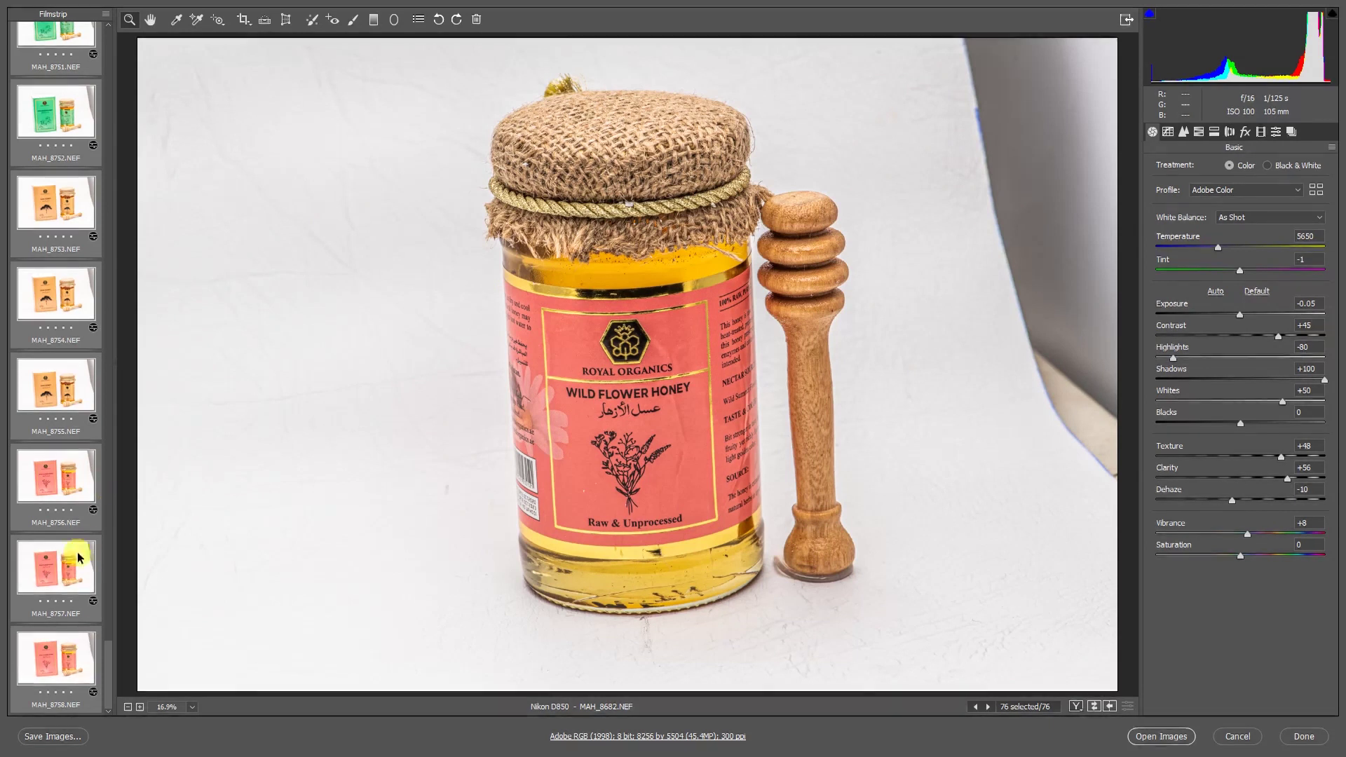
For the Wild Flower Honey box photos MAH_8756 to MAH_8758, set exposure to -0.70 and texture to +24
click(68, 653)
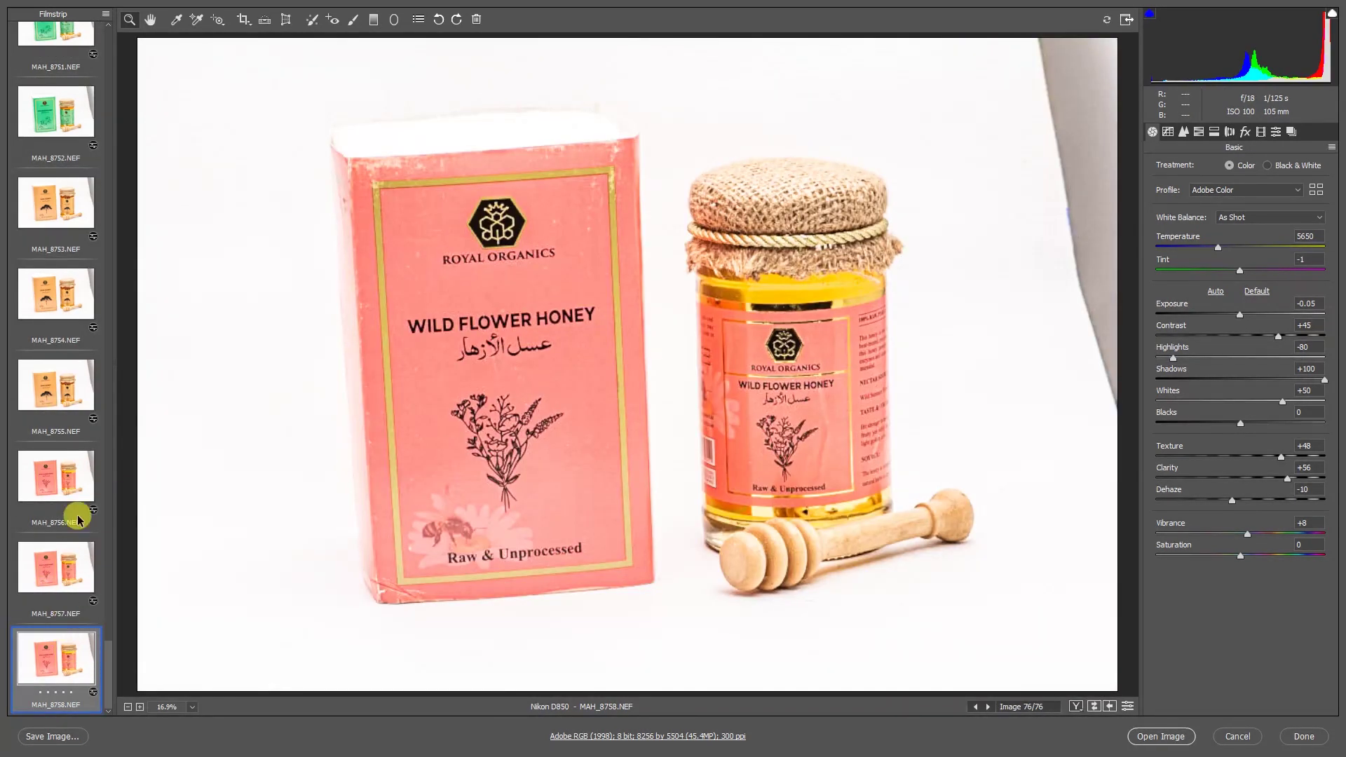
shift+click(82, 465)
click(1228, 314)
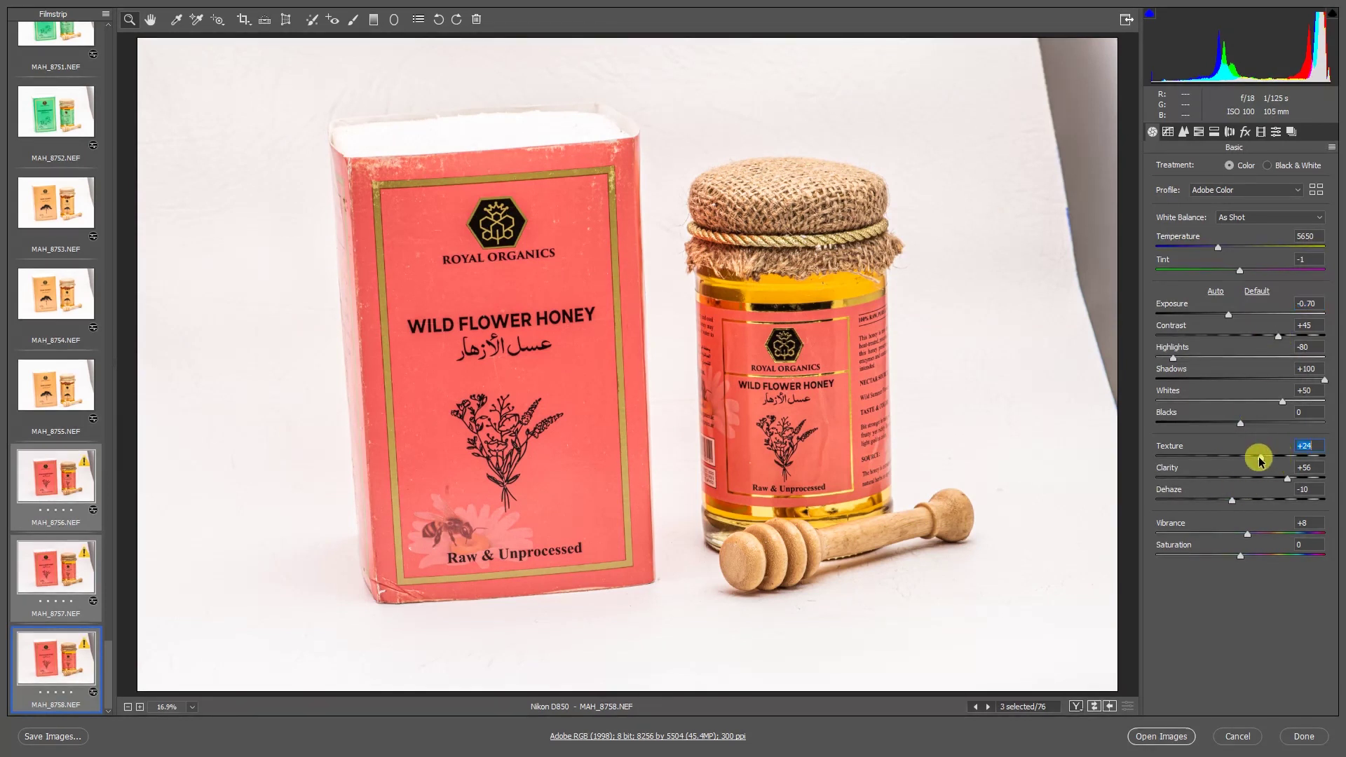
Set the exposure of the Sidr Honey box photos MAH_8753 to MAH_8755 to -0.60
click(62, 386)
shift+click(64, 209)
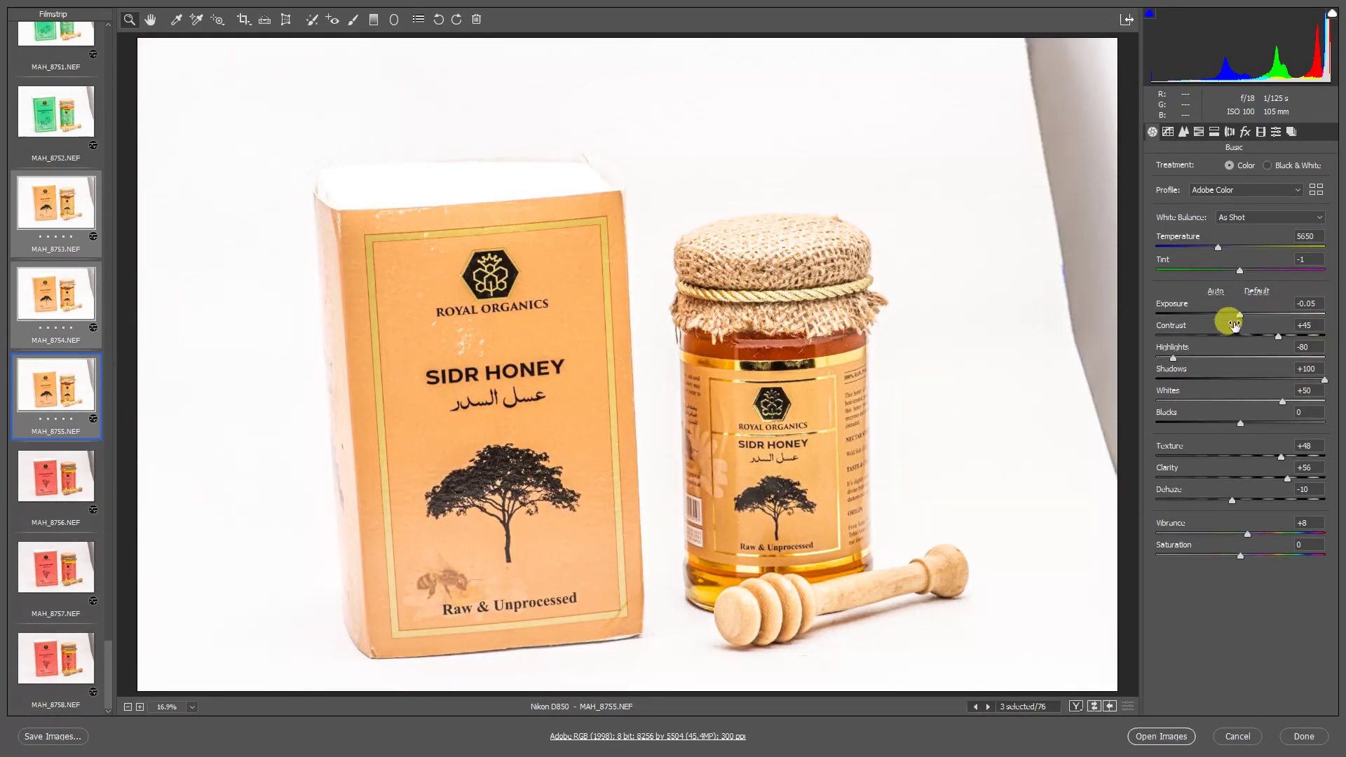
drag(1238, 316, 1230, 314)
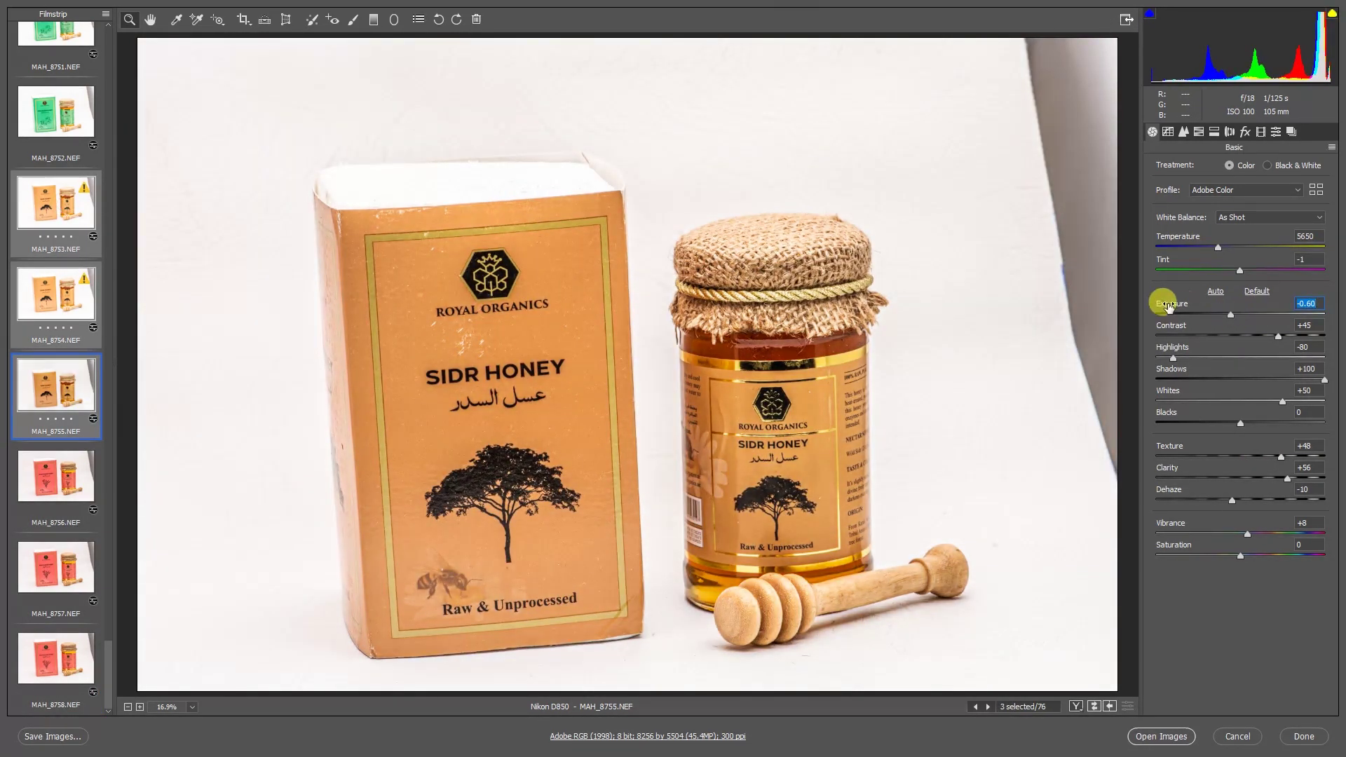
Lower the exposure of the Apple Blossom Honey box photos MAH_8751 and MAH_8752 to about -0.25
click(70, 127)
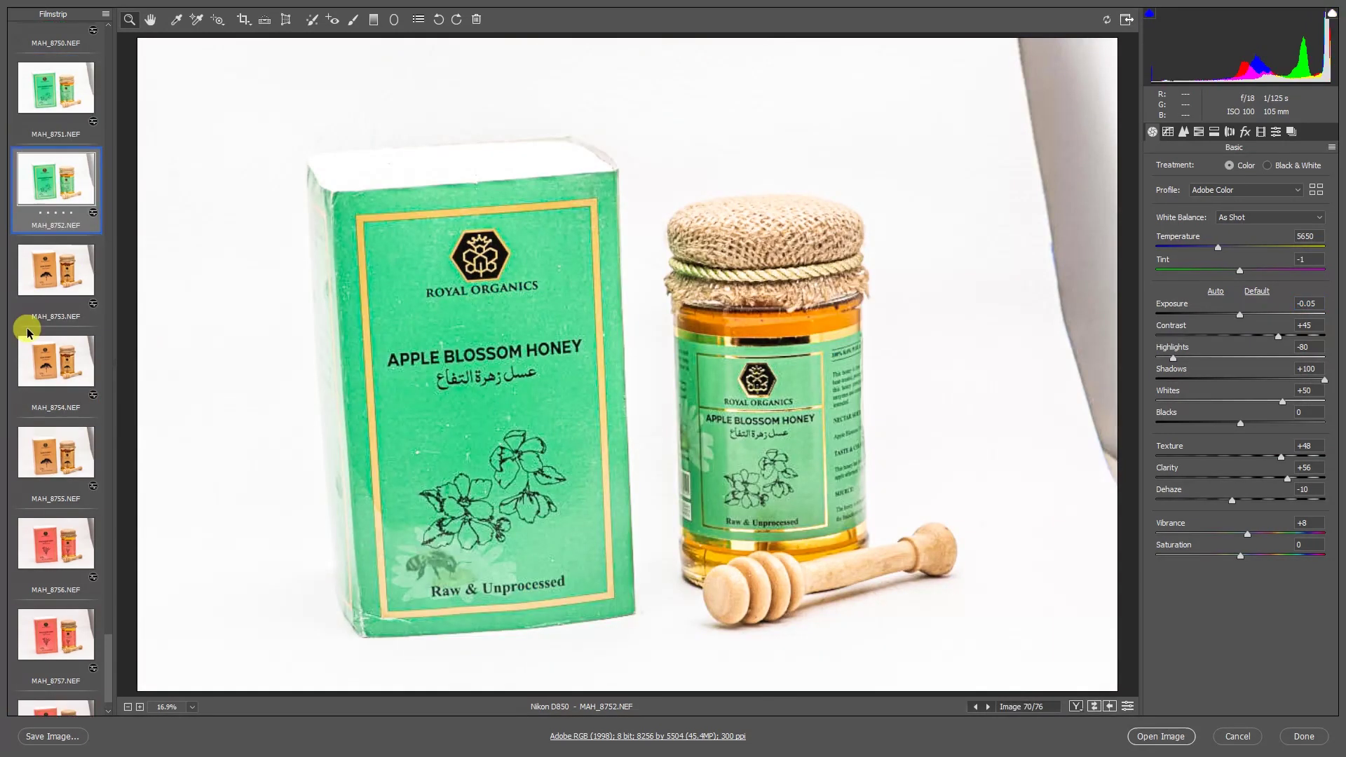
shift+click(46, 226)
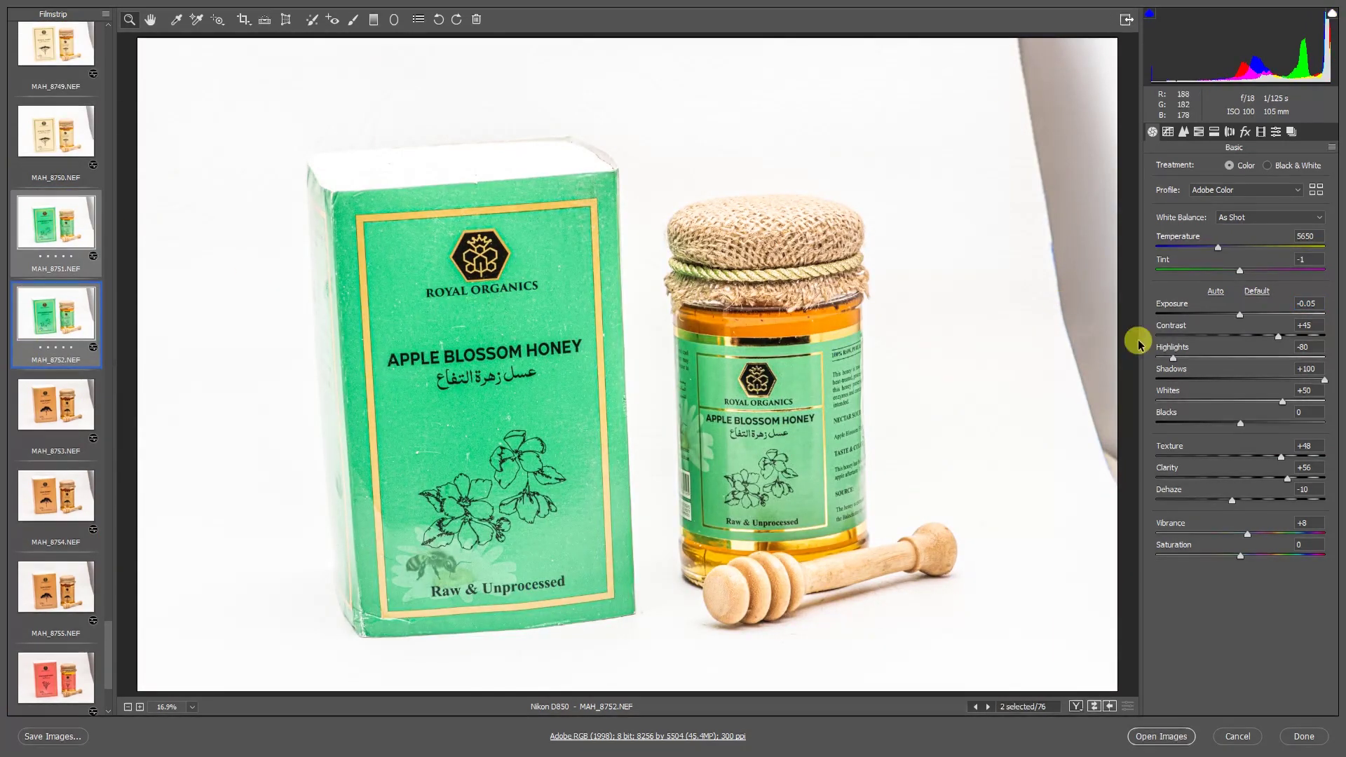
drag(1242, 319, 1236, 316)
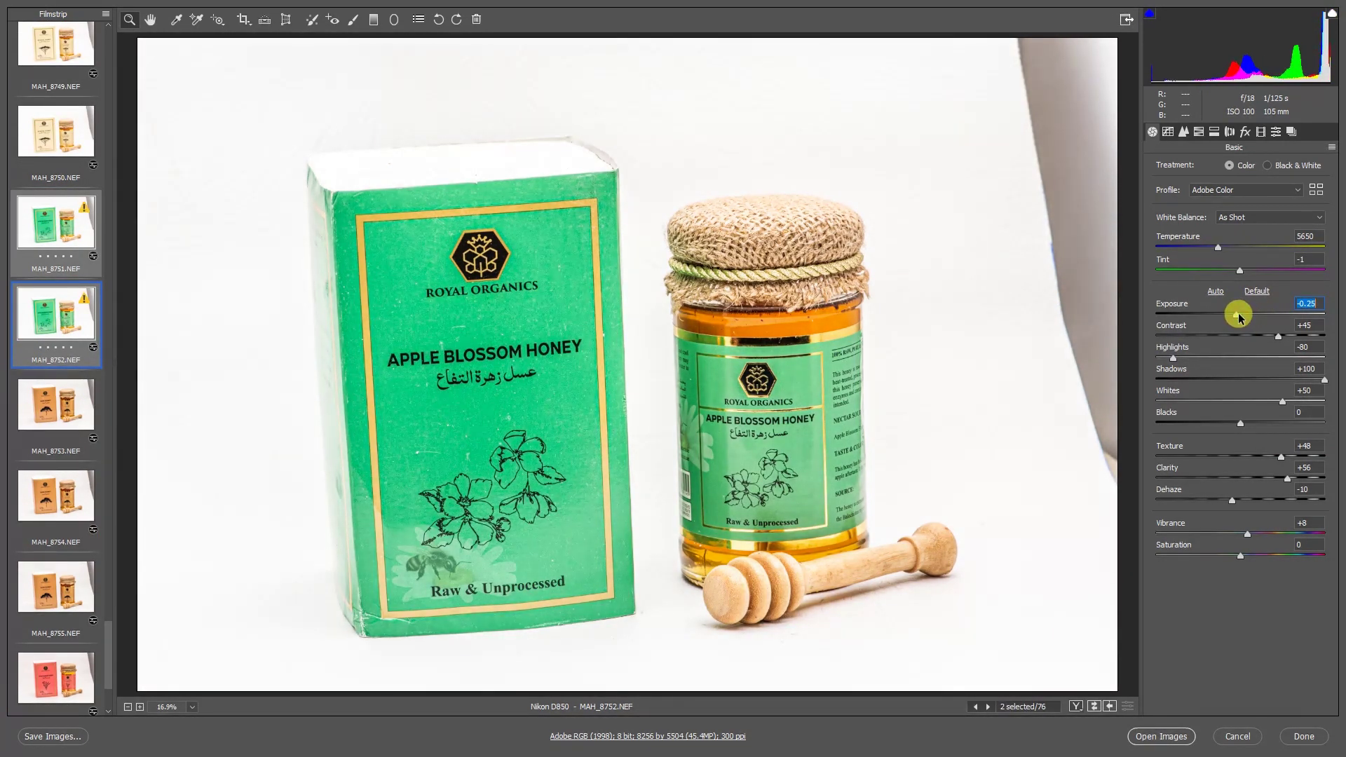
Set the exposure of the Acacia Honey box photos MAH_8749 and MAH_8750 to -0.85
click(75, 148)
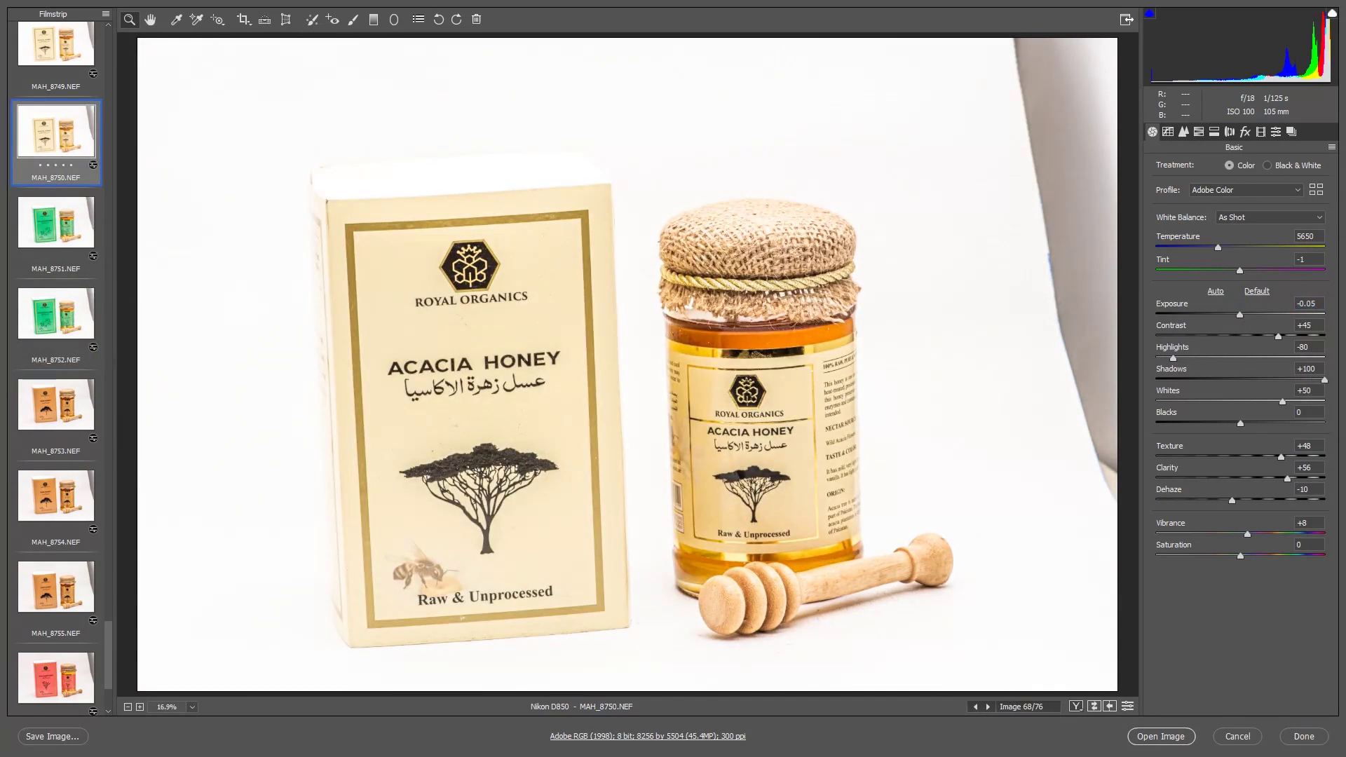
scroll(12, 324, up, 3)
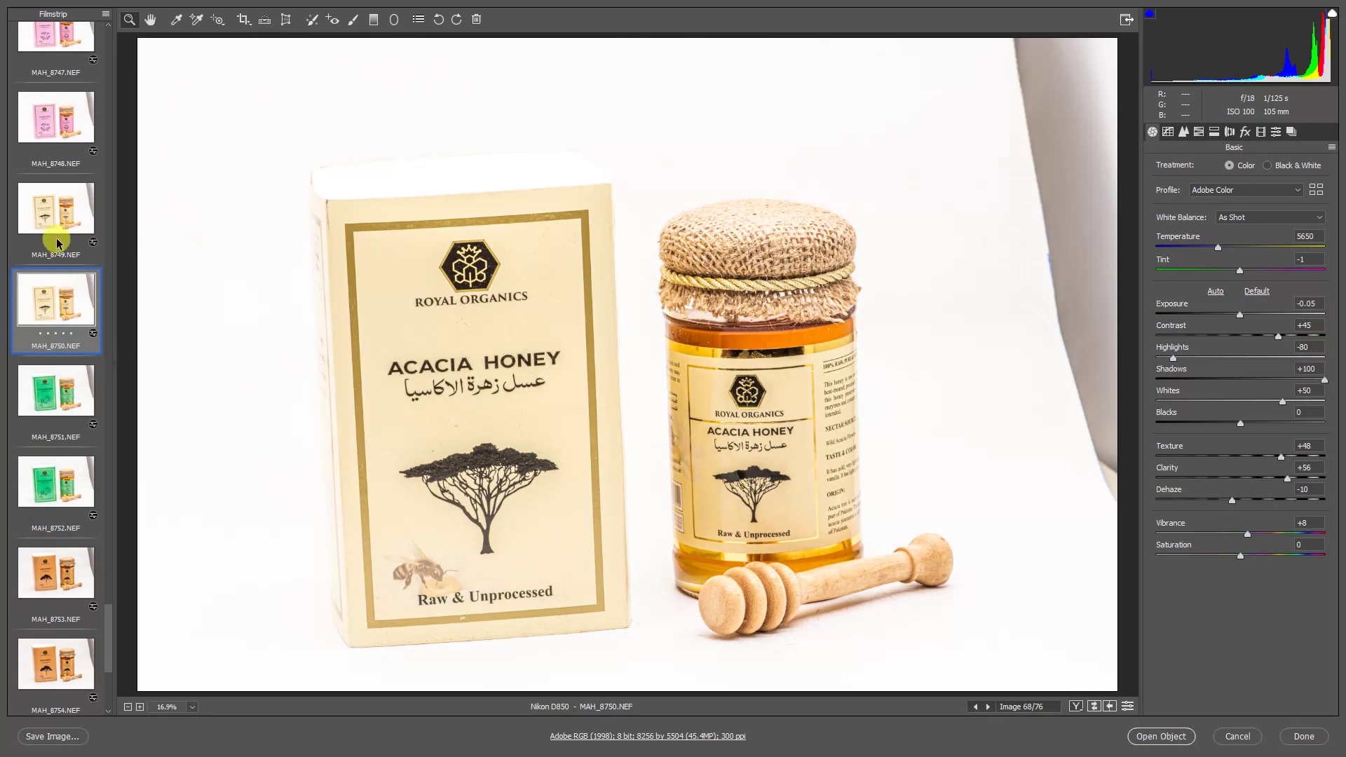
ctrl+click(56, 223)
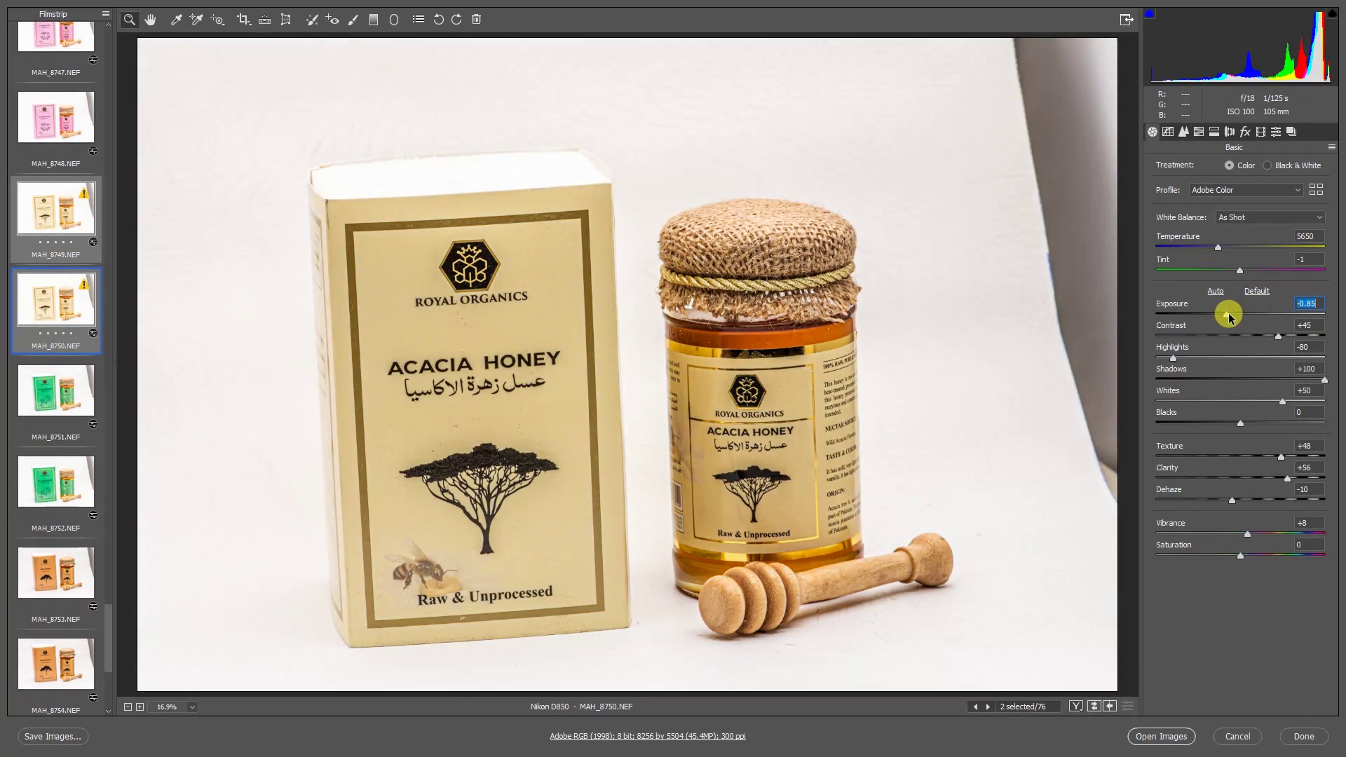
Set the exposure of the Ajwain Honey box photos MAH_8747 and MAH_8748 to -0.65
click(72, 150)
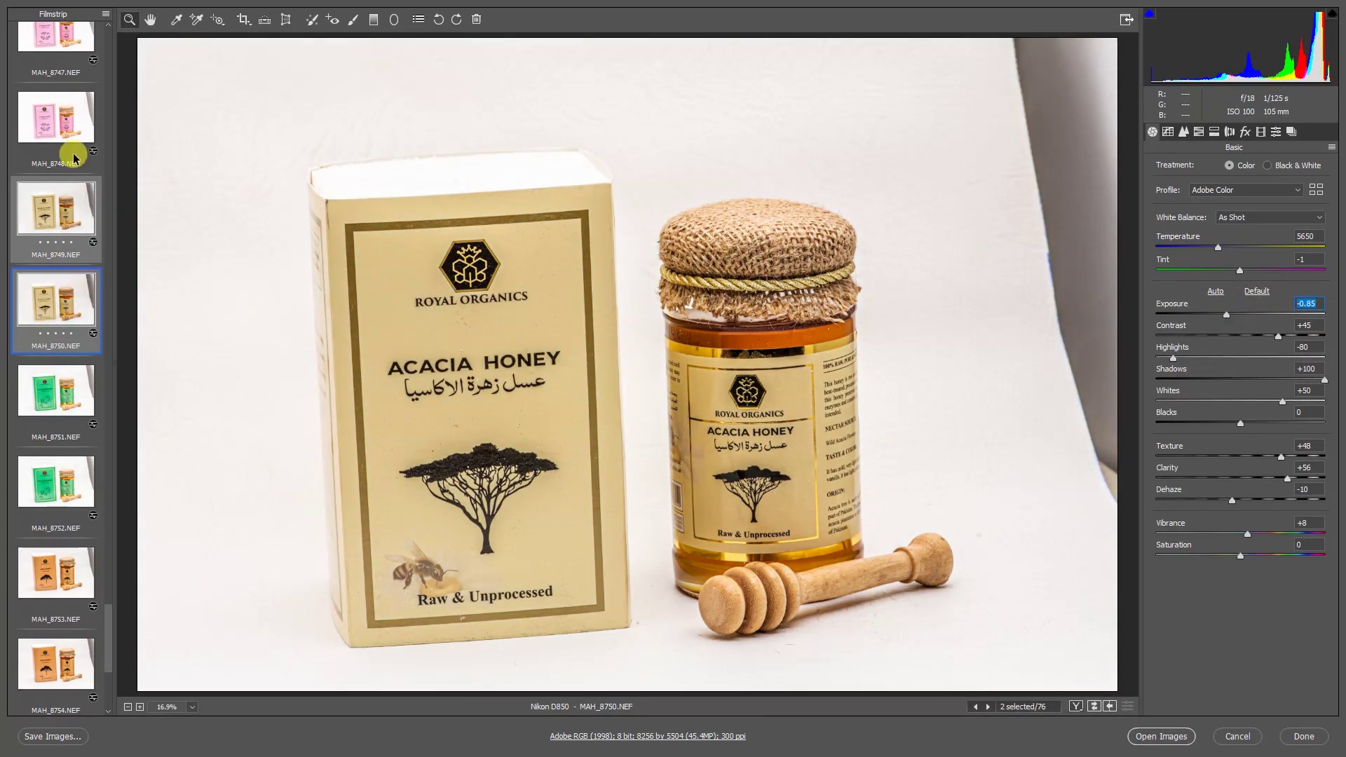
scroll(21, 330, up, 4)
ctrl+click(60, 274)
drag(1238, 319, 1229, 315)
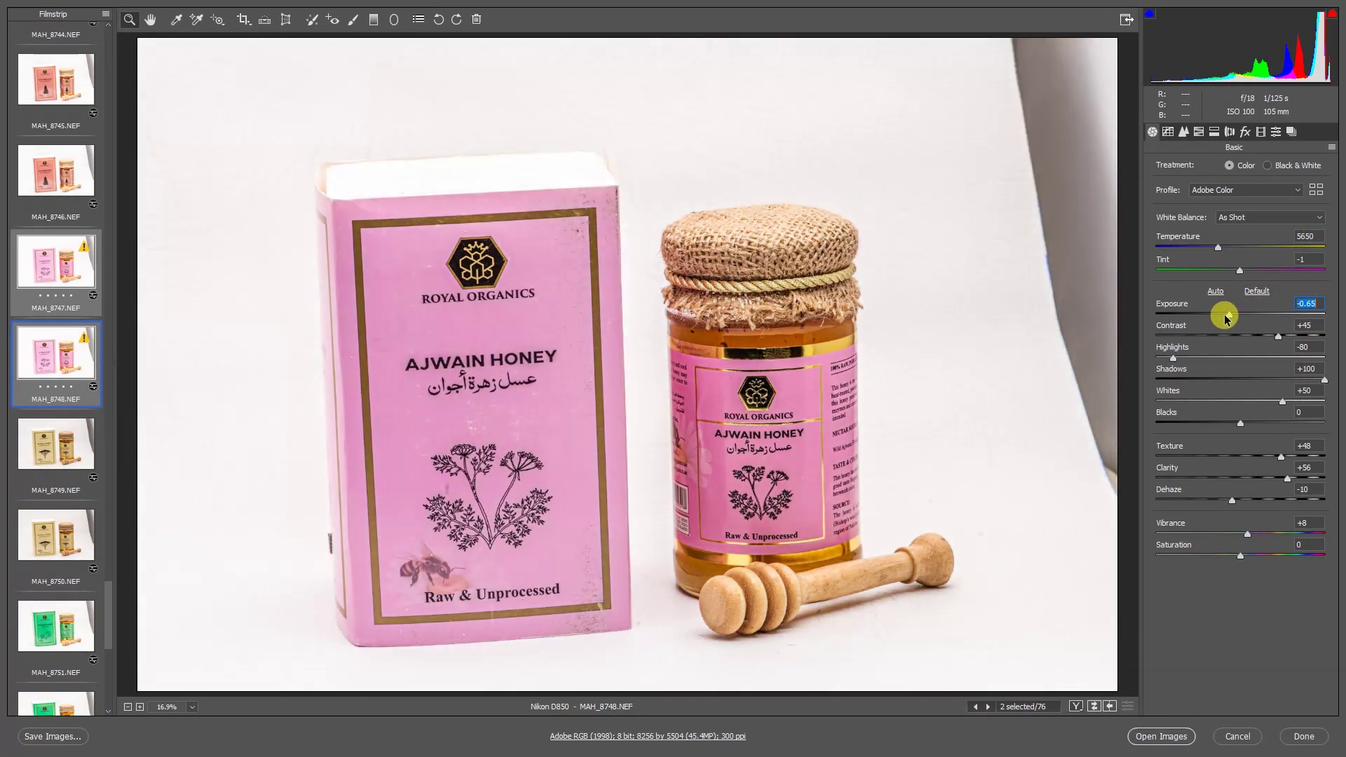
Set the exposure of the Black Forest Honey box photos MAH_8745 and MAH_8746 to -0.30
click(74, 173)
scroll(21, 351, up, 3)
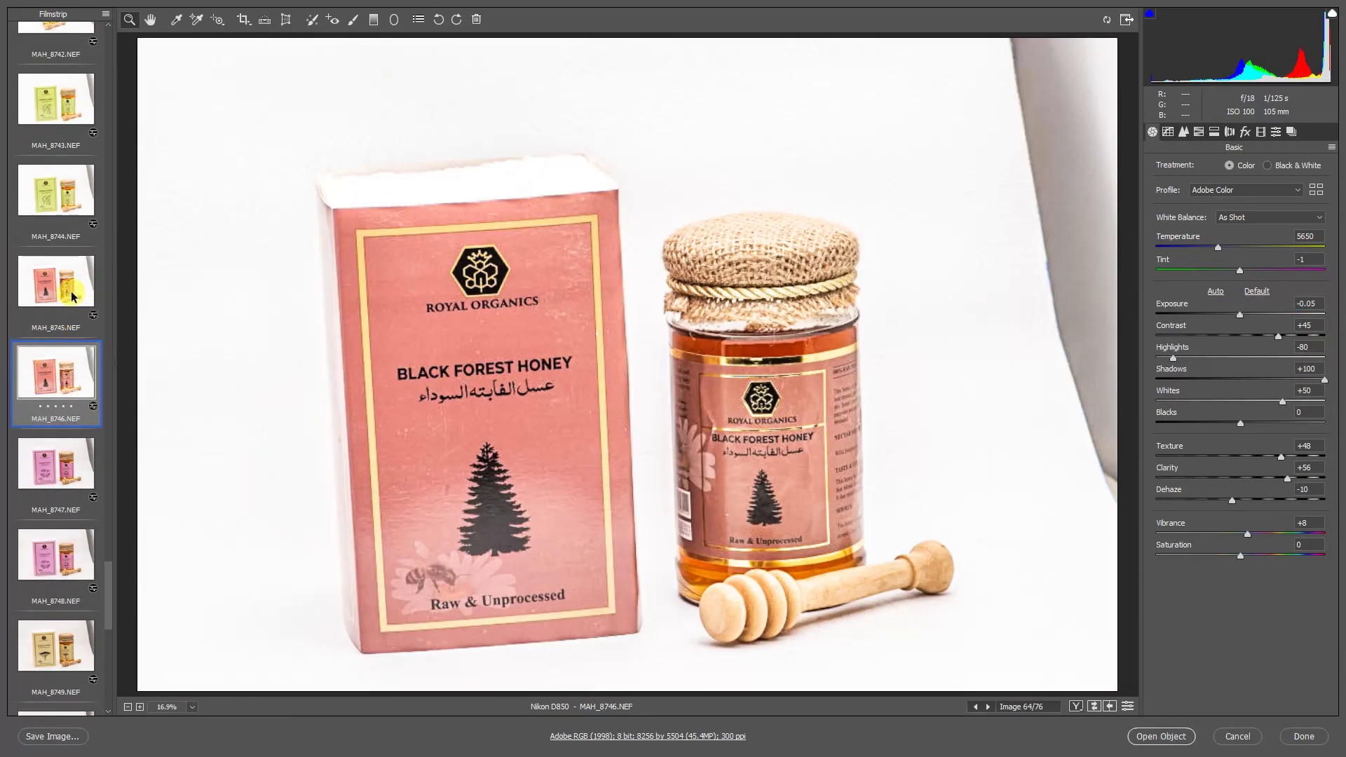
ctrl+click(72, 296)
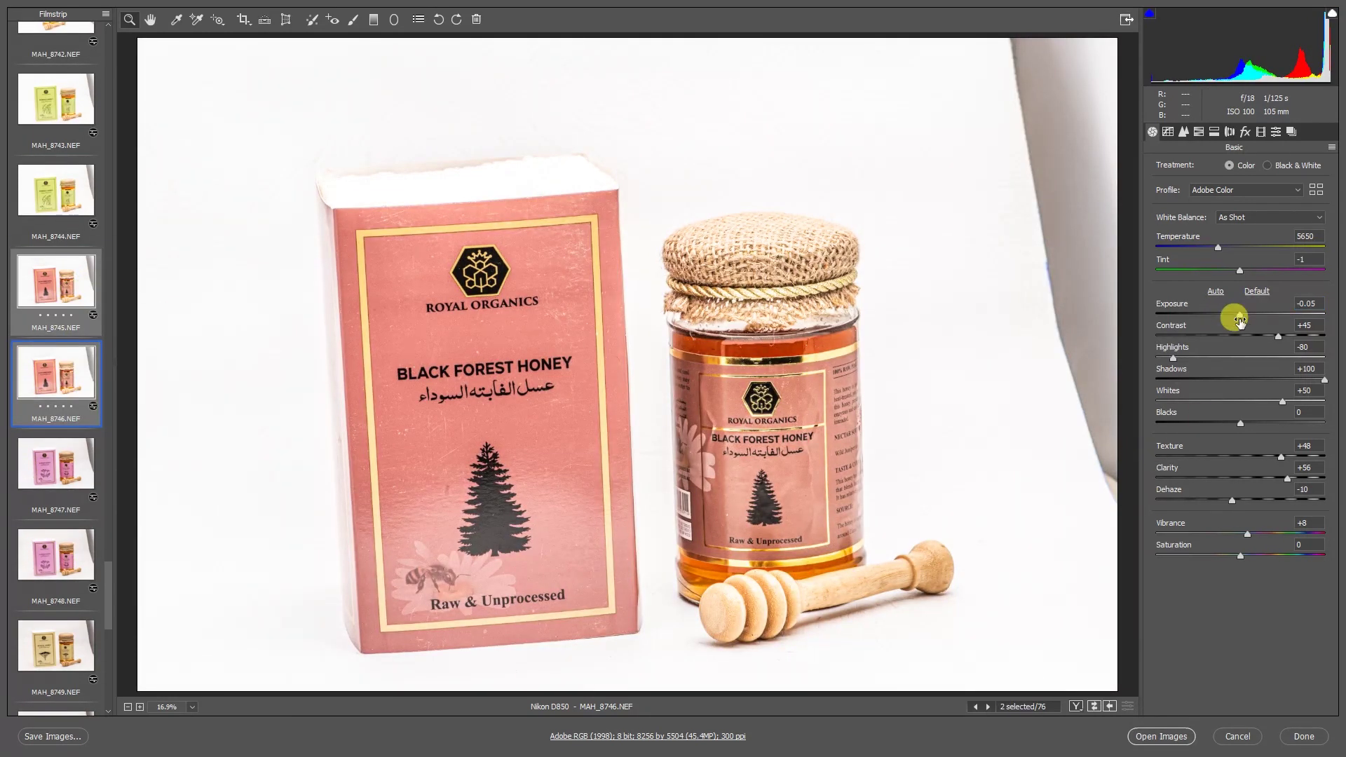
drag(1242, 316, 1236, 315)
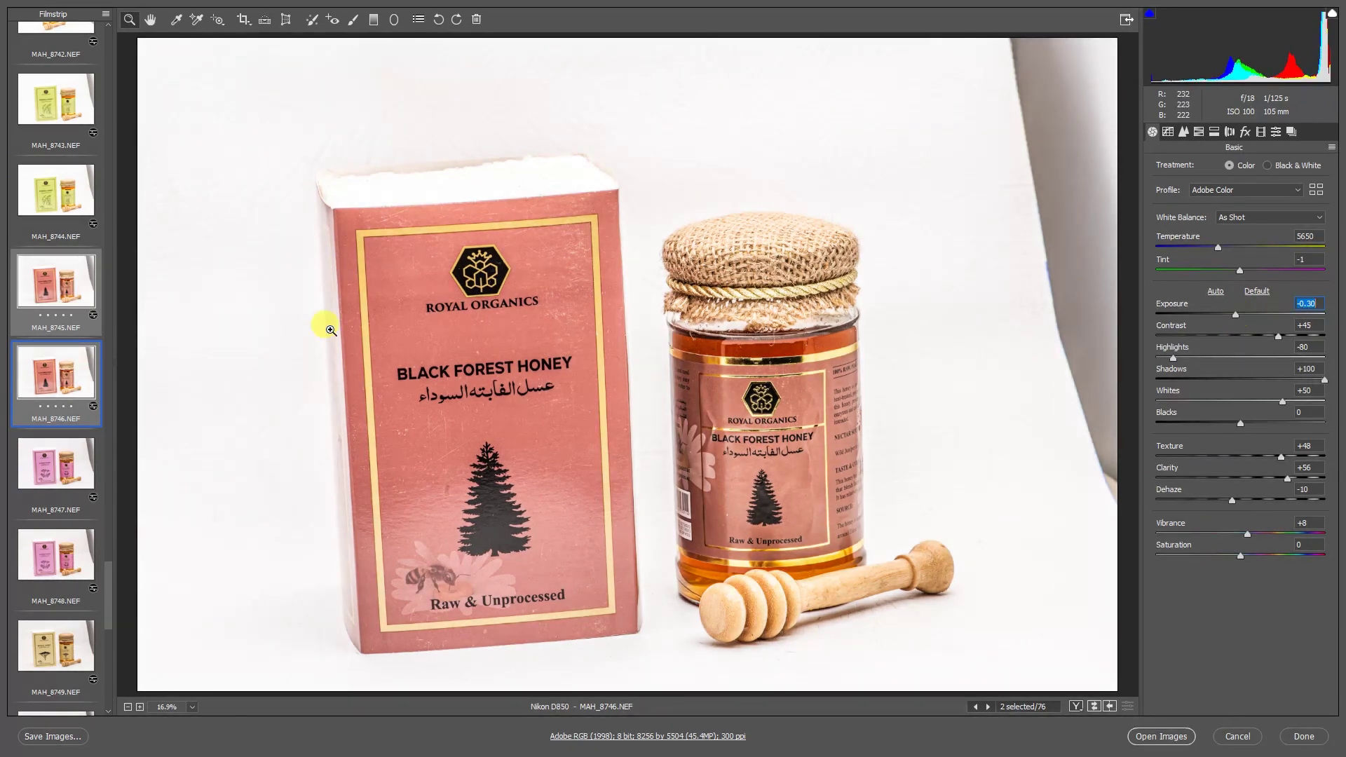
Slightly lower the exposure of the Robinia Honey box photos MAH_8743 and MAH_8744
click(73, 231)
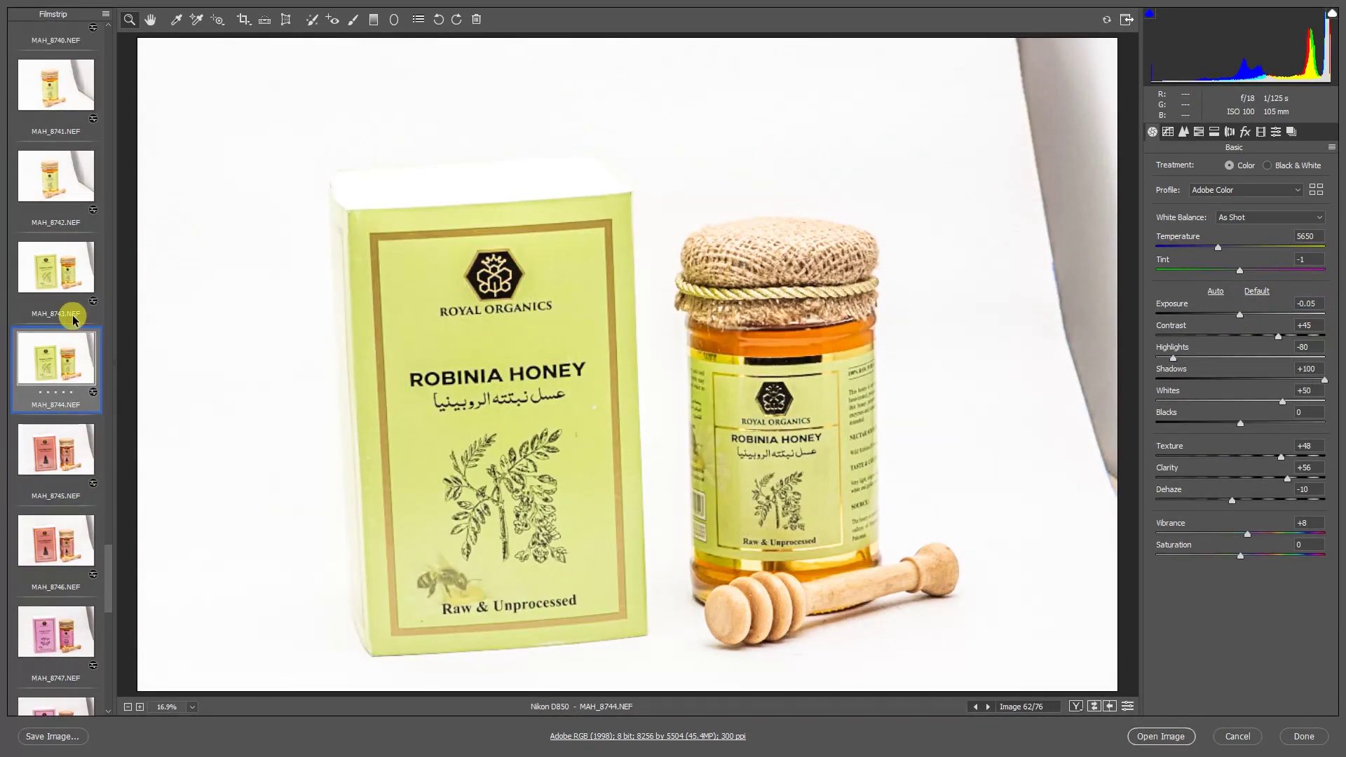
shift+click(63, 267)
drag(1240, 315, 1232, 315)
Darken the jar photos MAH_8741 and MAH_8742, and set the exposure of the Black Forest Honey jar photos MAH_8738 to MAH_8740 to -0.45
click(68, 193)
shift+click(55, 297)
click(54, 192)
shift+click(60, 143)
Set the exposure of the Acacia Honey jar photos MAH_8736 and MAH_8737 to -0.90
scroll(42, 203, up, 2)
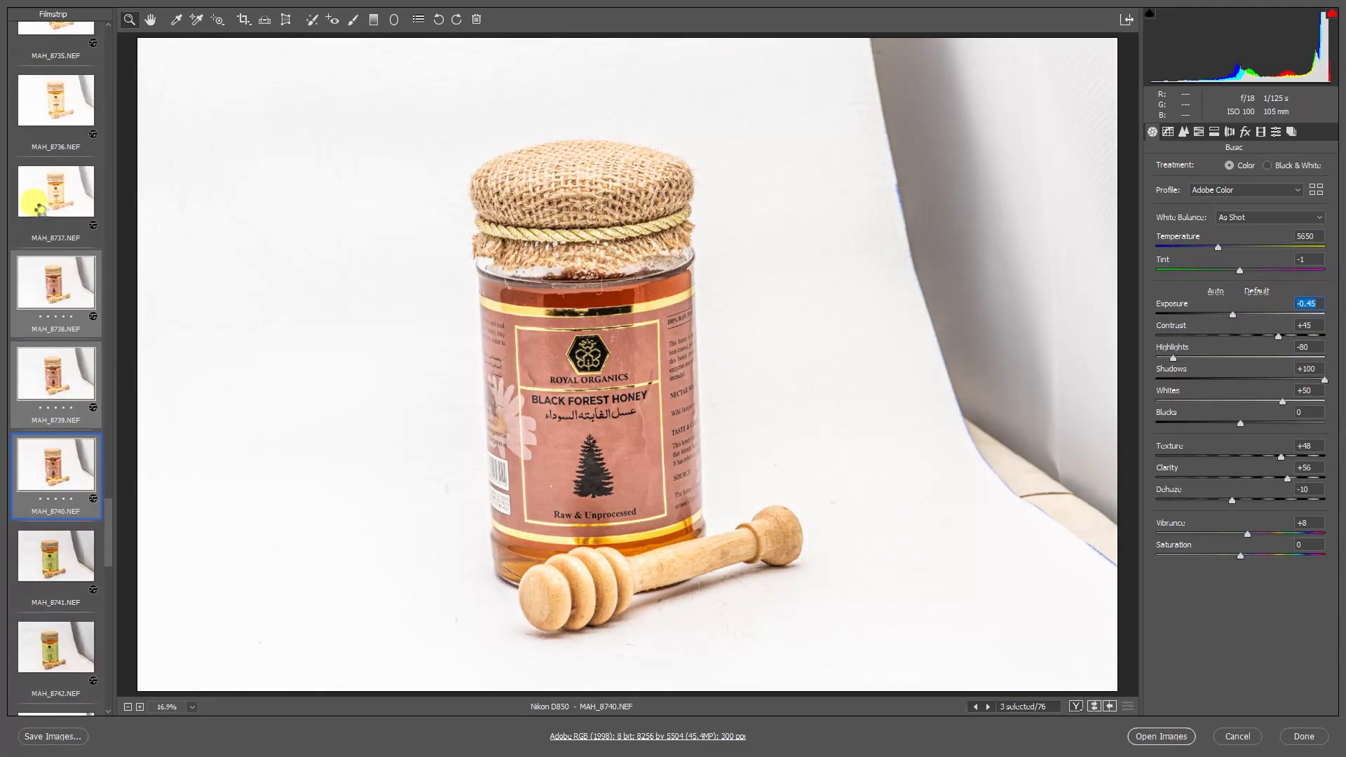
click(43, 205)
shift+click(57, 275)
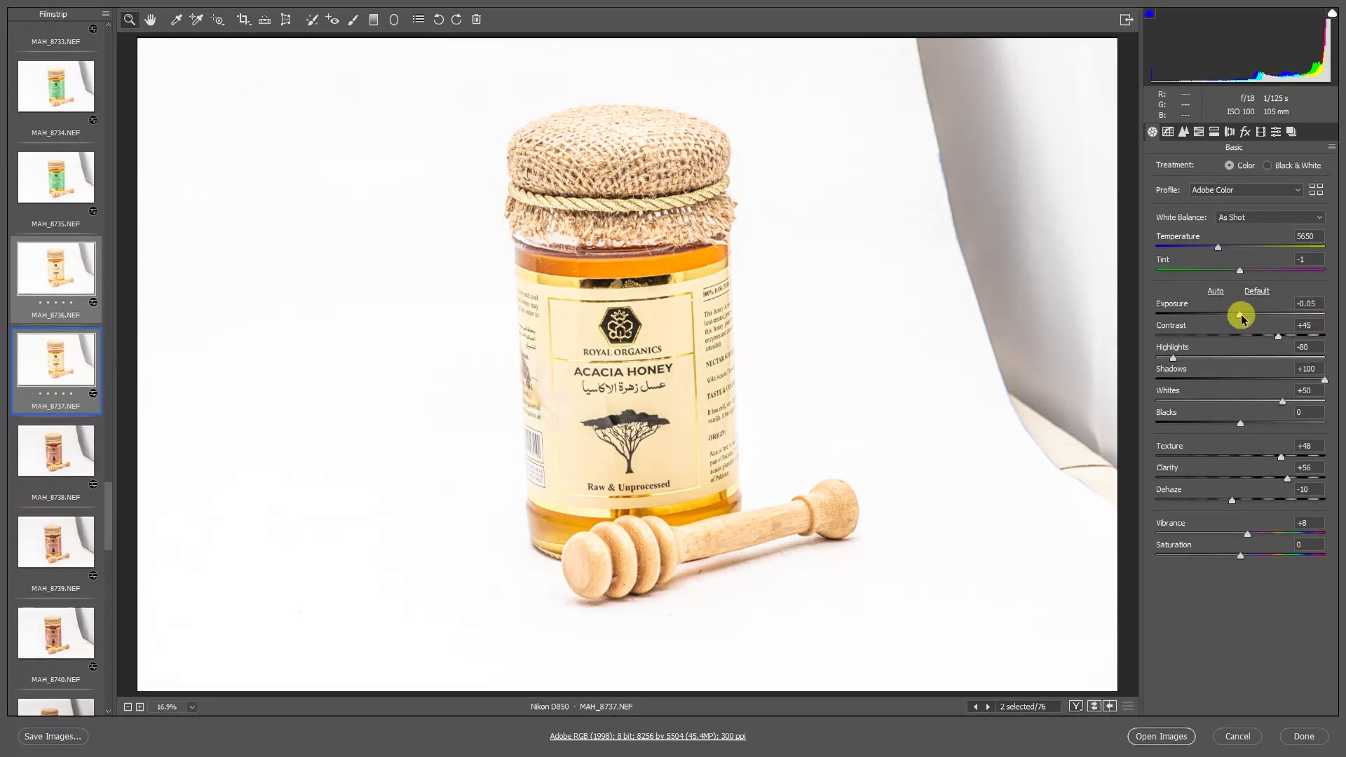
drag(1241, 313, 1226, 314)
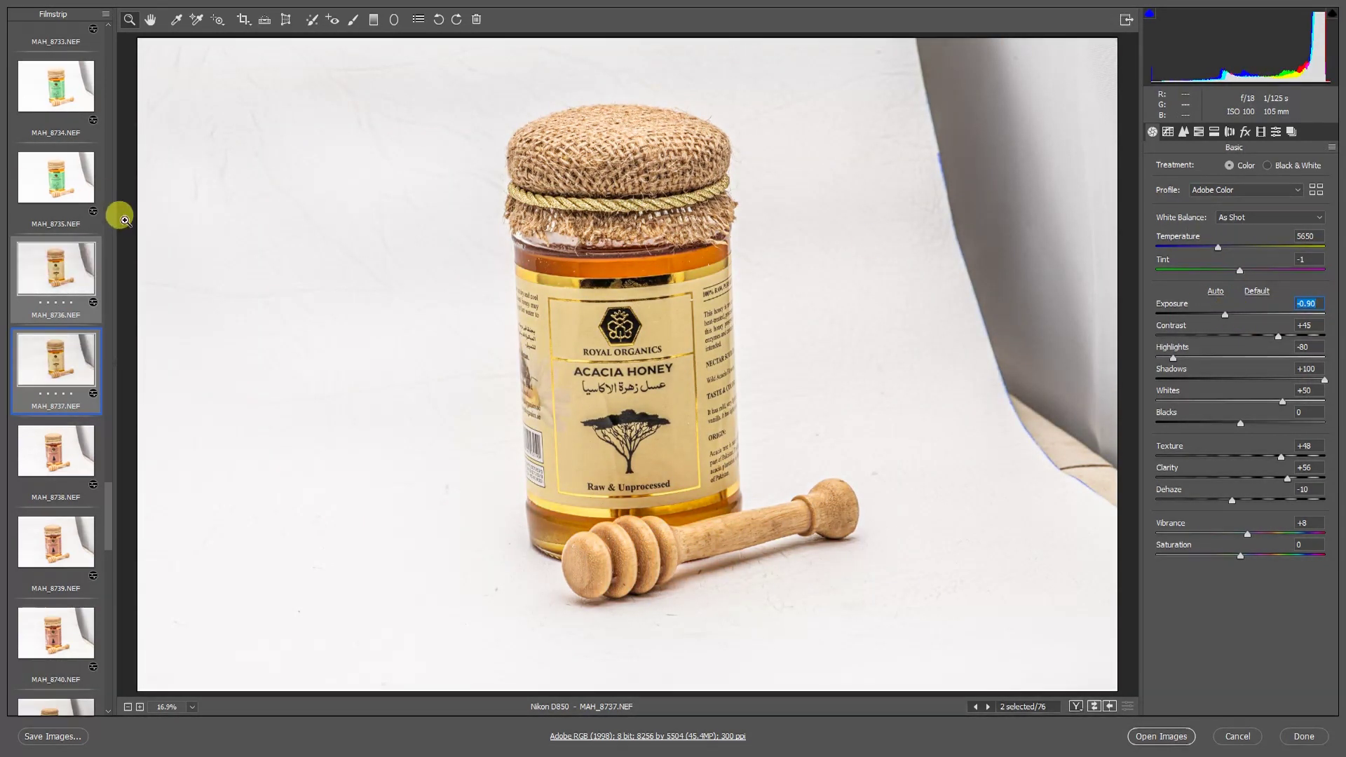
Set the exposure of the Apple Blossom Honey jar photos MAH_8734 and MAH_8735 to -0.75
click(65, 191)
scroll(53, 329, up, 2)
shift+click(43, 236)
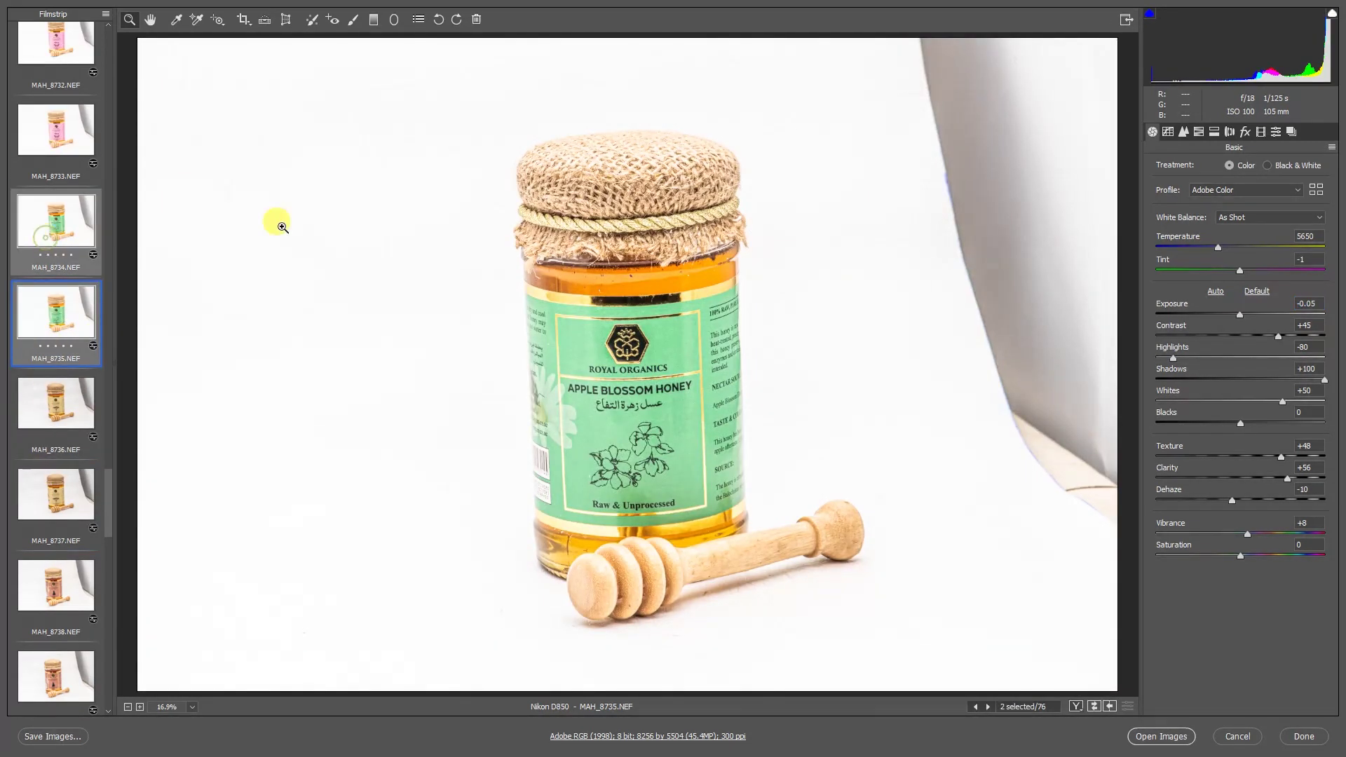
drag(1237, 317, 1226, 315)
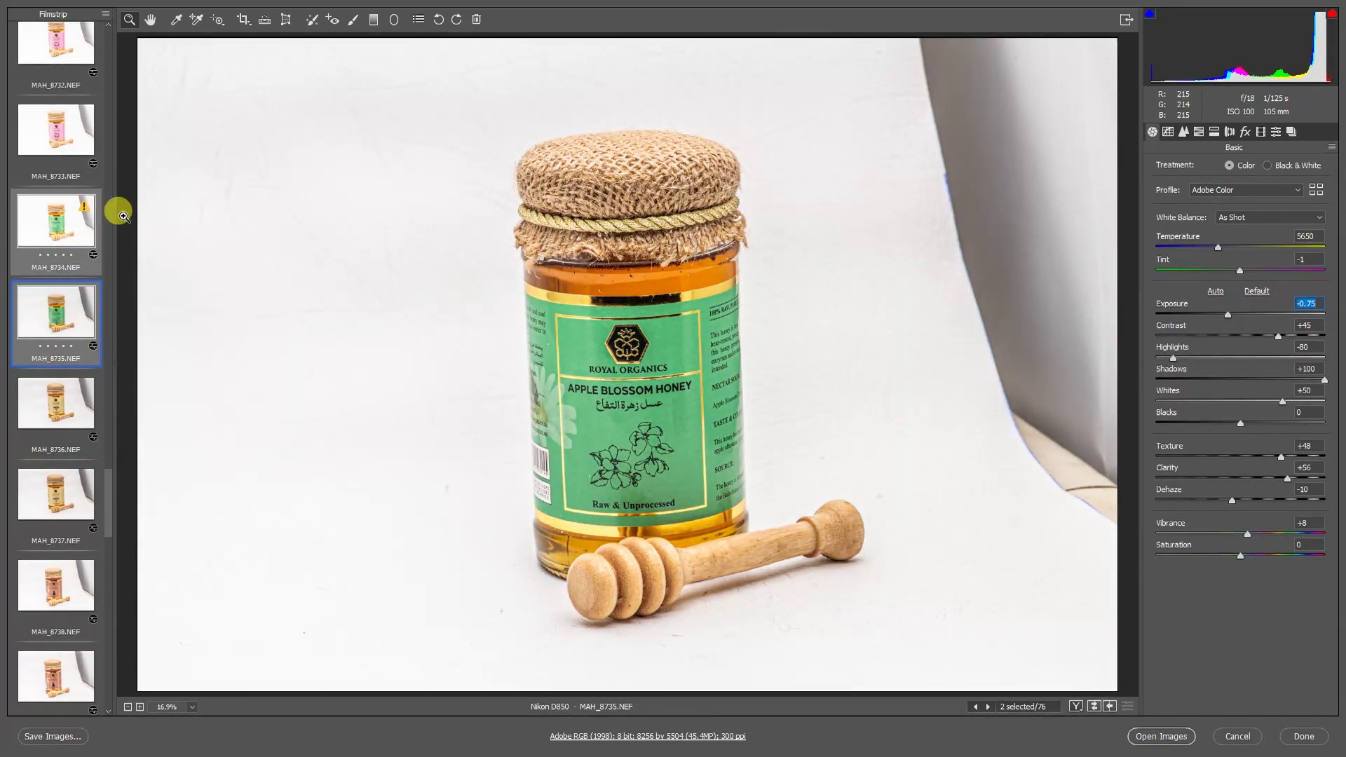
Set the exposure of the Ajwain Honey jar photos MAH_8732 and MAH_8733 to -0.70
click(88, 127)
scroll(62, 241, up, 1)
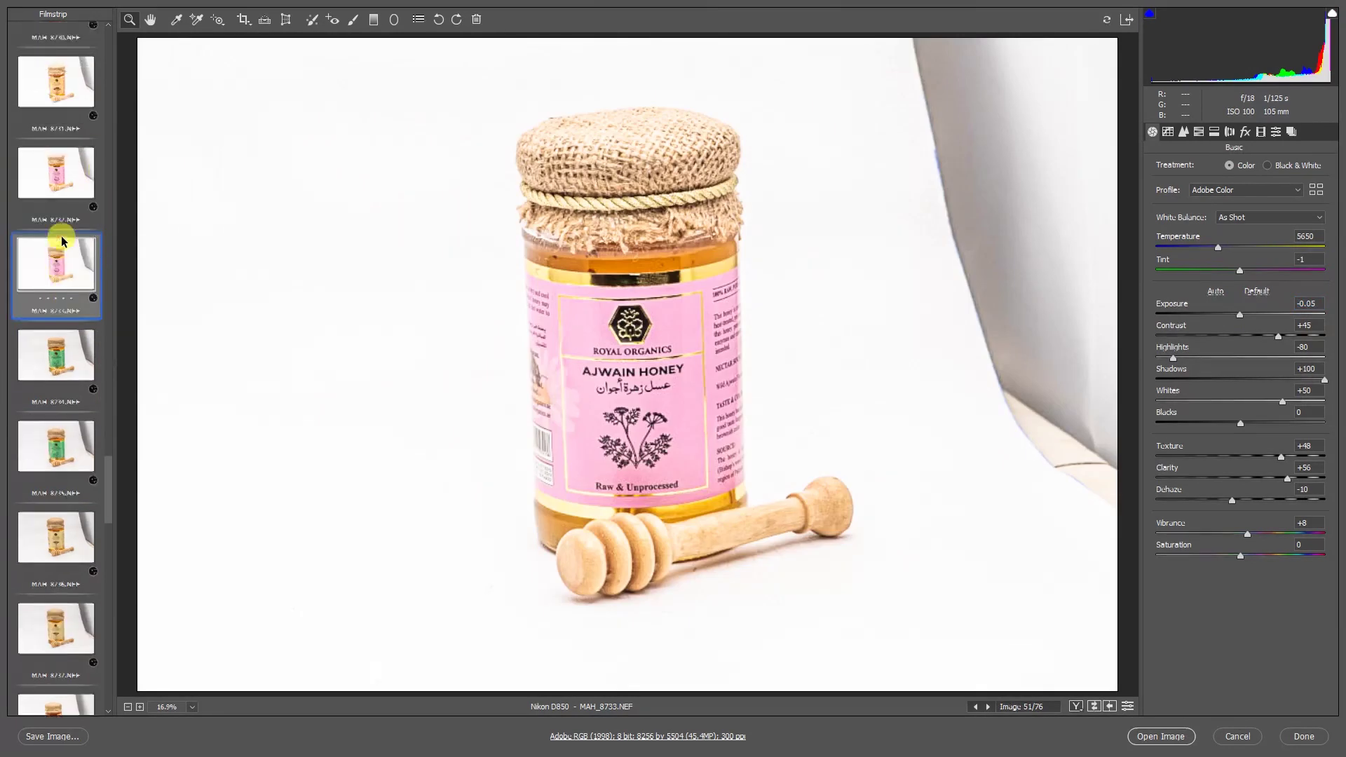
scroll(61, 241, up, 2)
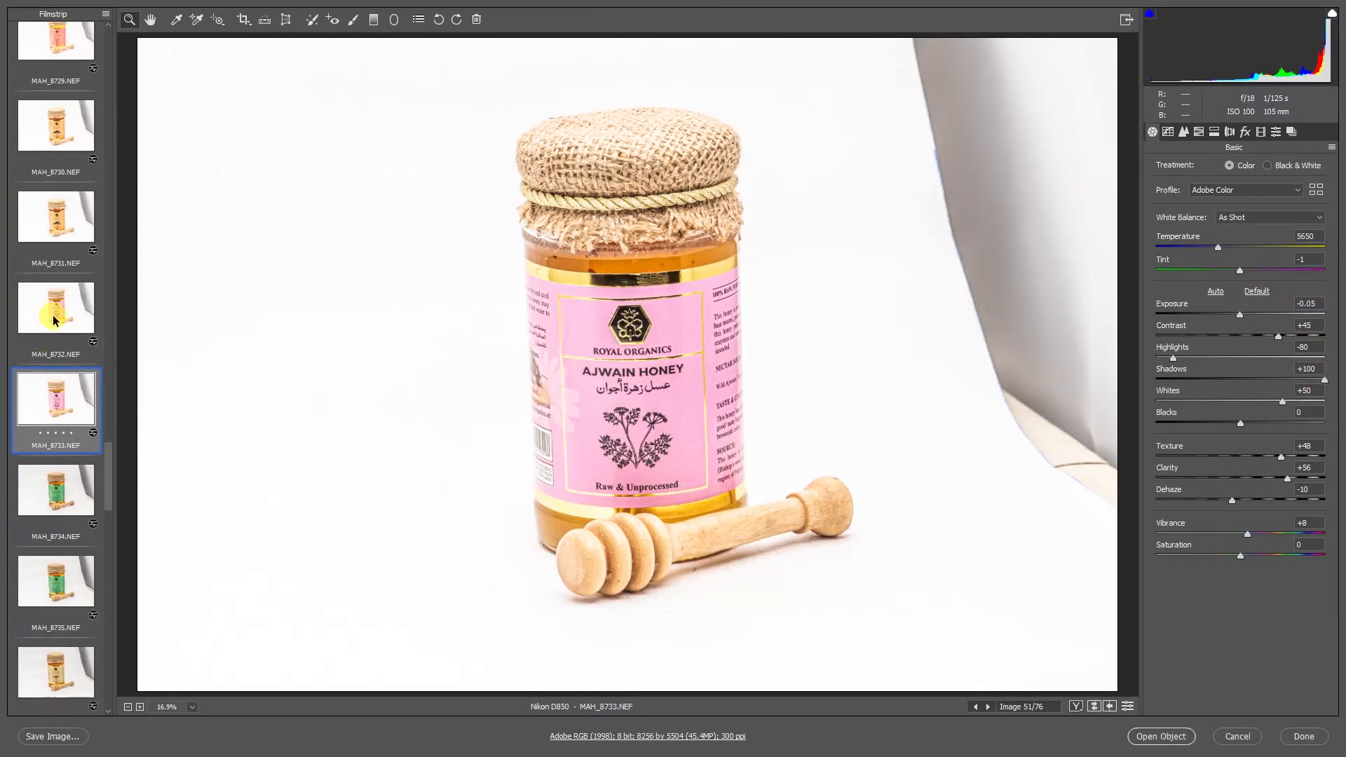
click(54, 321)
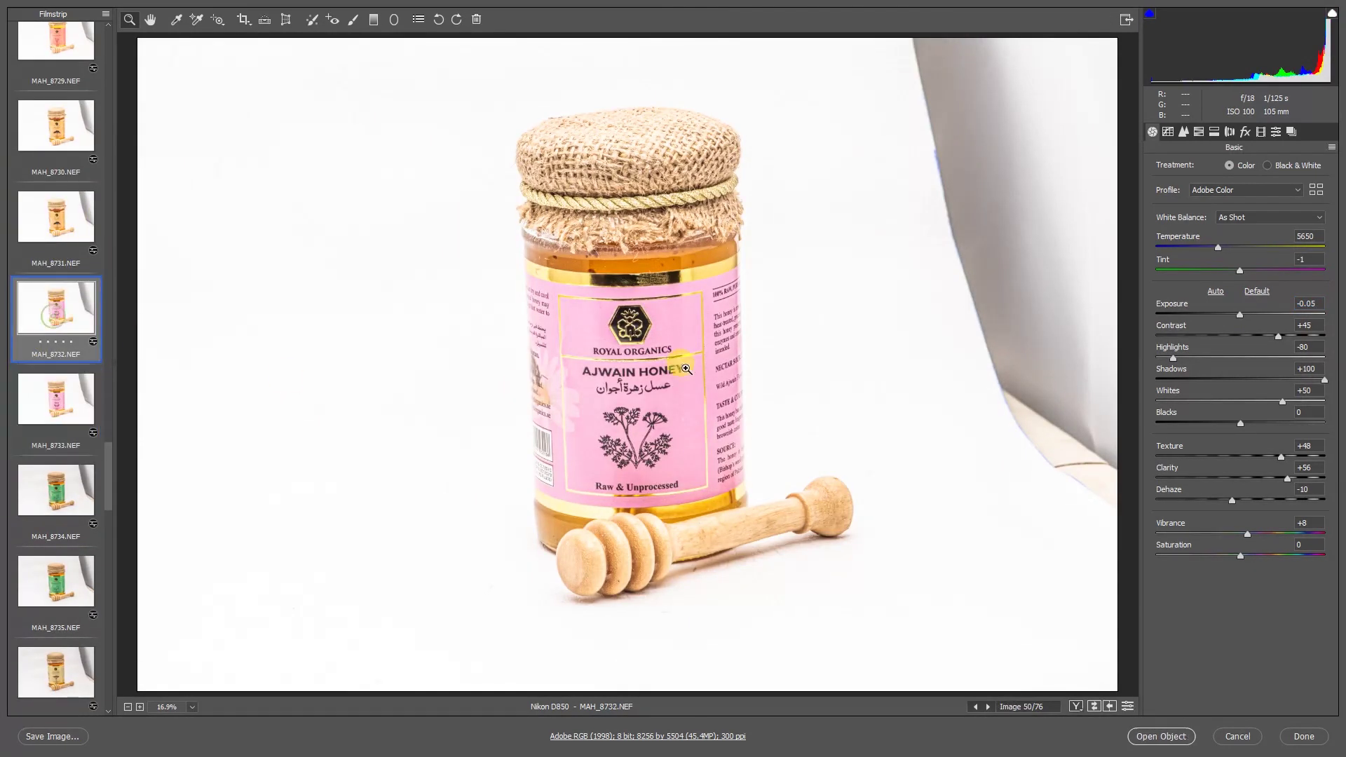
click(69, 415)
ctrl+click(70, 339)
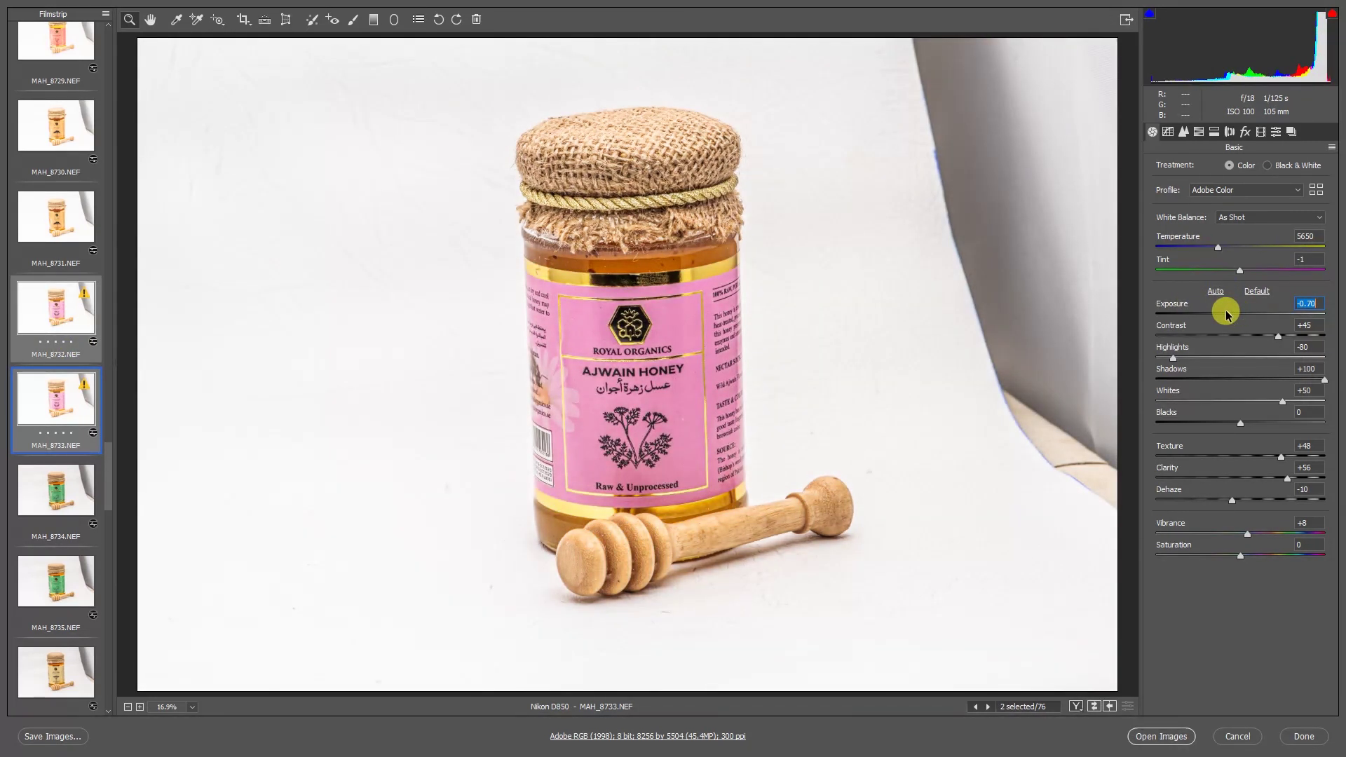
Set the exposure of the Sidr Honey jar photos MAH_8730 and MAH_8731 to -0.40
scroll(84, 316, up, 1)
click(77, 258)
scroll(75, 254, up, 1)
click(1229, 315)
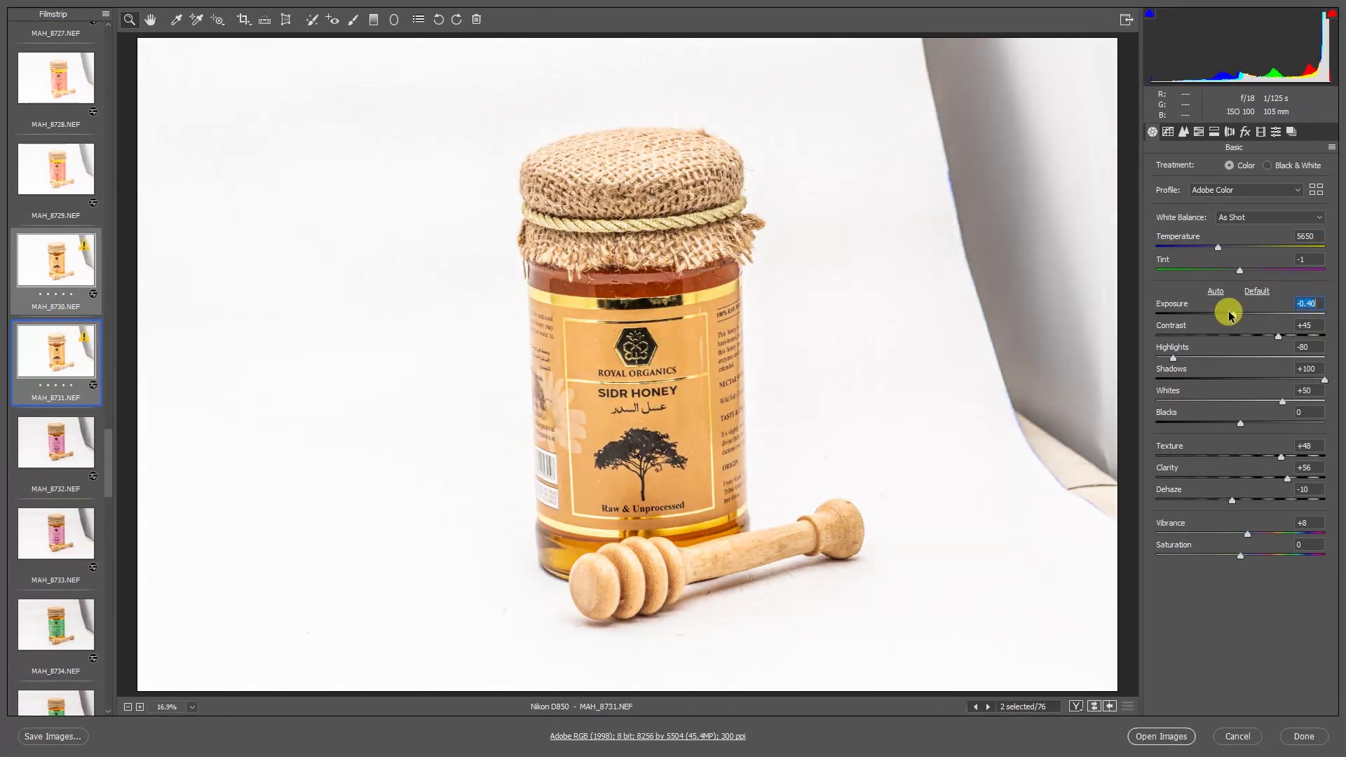
Set the exposure of the Wild Flower Honey jar photos MAH_8726 to MAH_8729 to -0.65
click(83, 195)
scroll(65, 321, up, 3)
shift+click(64, 140)
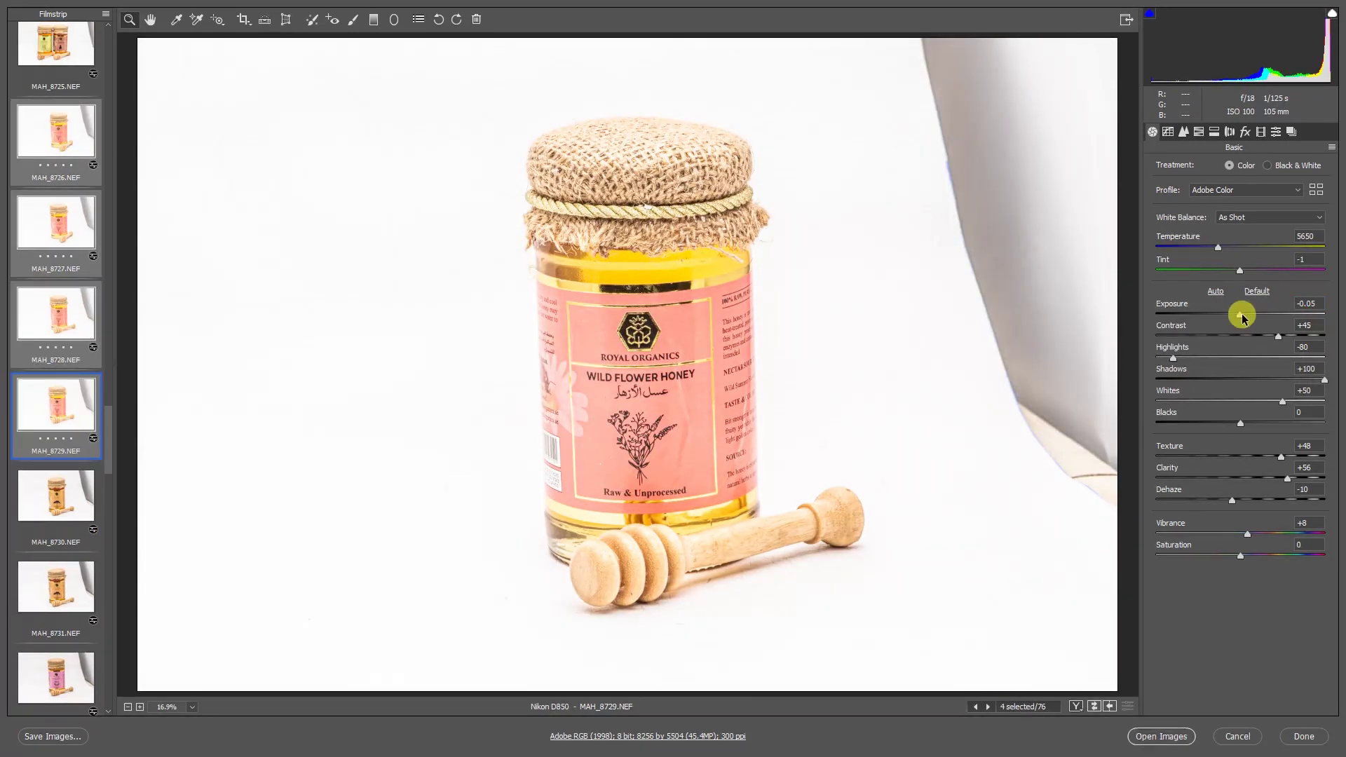
drag(1242, 317, 1228, 314)
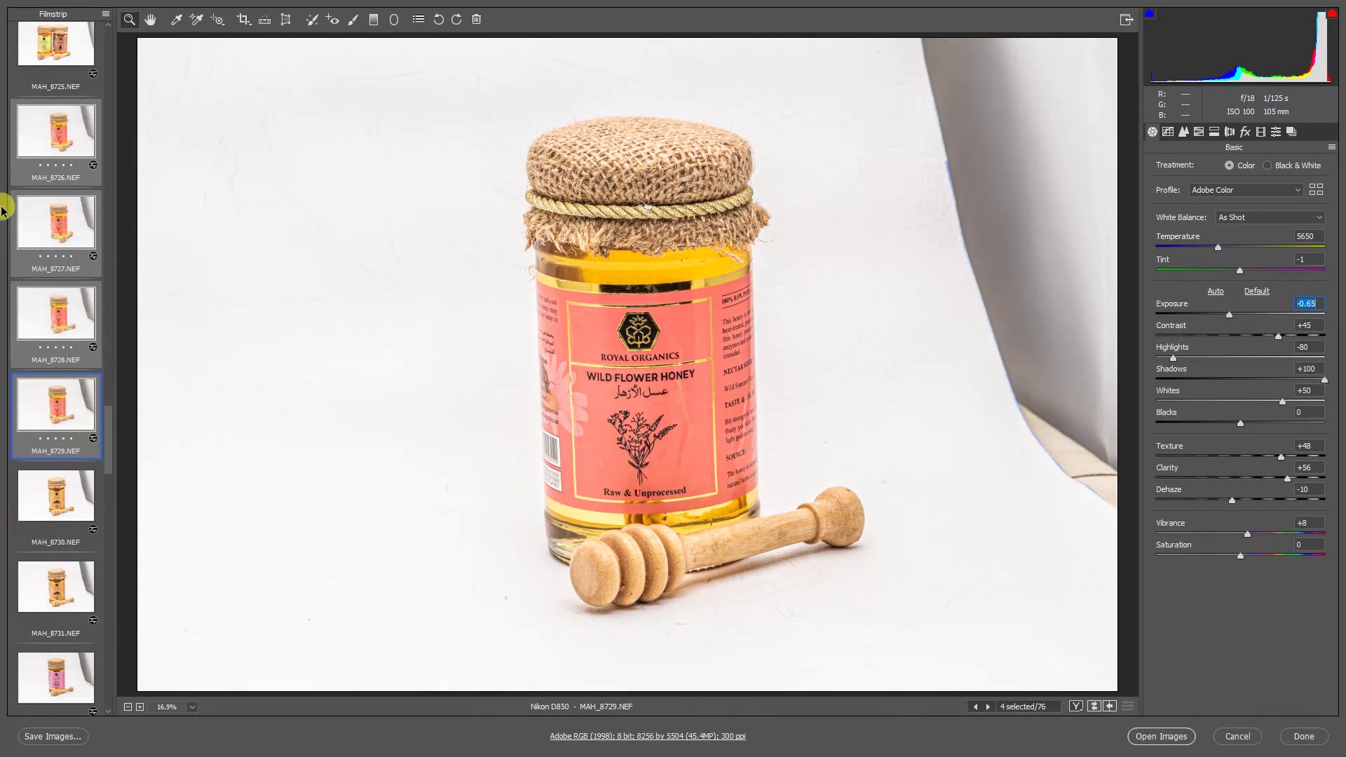
Slightly lower the exposure of the two-jar Robinia and Black Forest Honey photos ending with MAH_8725
click(43, 31)
scroll(27, 321, up, 2)
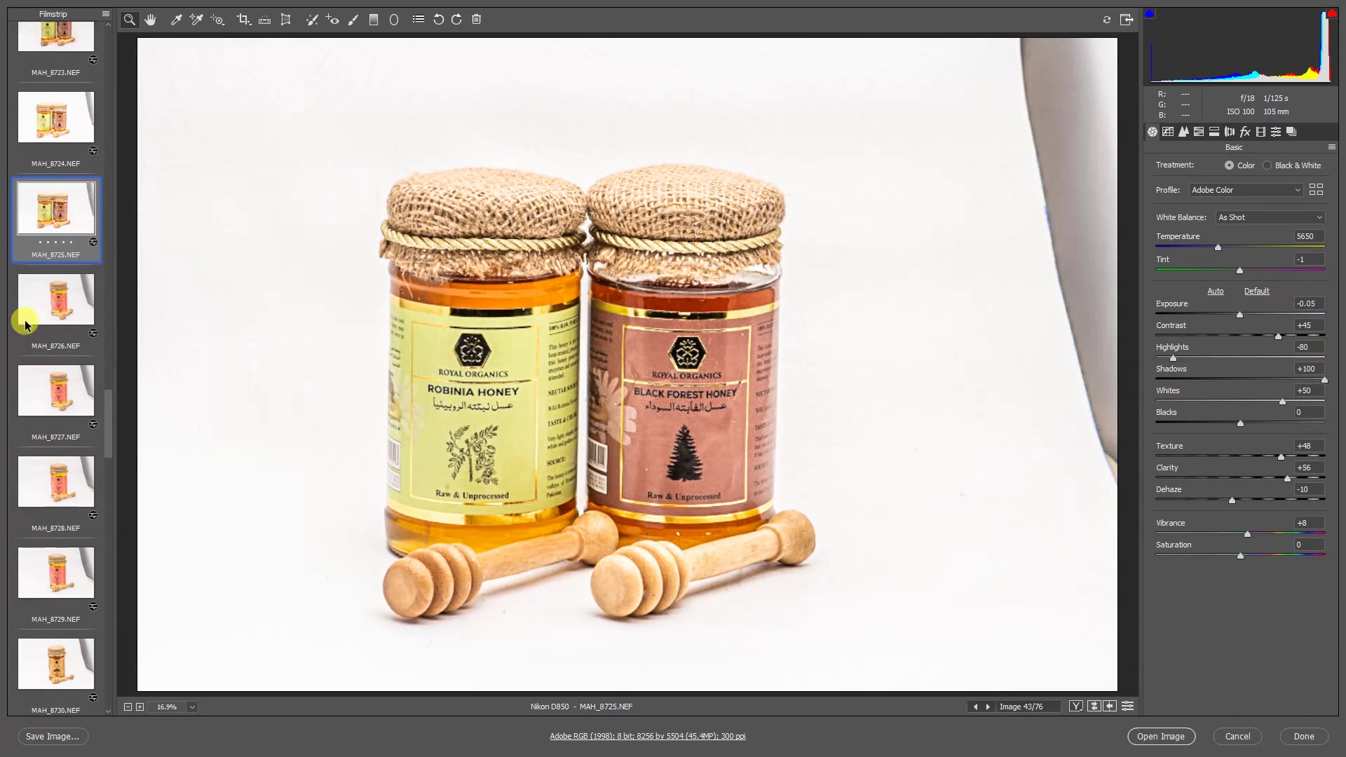
scroll(42, 302, up, 3)
shift+click(90, 171)
drag(1239, 314, 1234, 316)
Correct the exposure of each earlier product group in turn, from before the two-jar photos back to MAH_8707
click(73, 81)
scroll(28, 354, up, 6)
shift+click(82, 149)
click(87, 71)
scroll(99, 309, up, 3)
shift+click(97, 302)
click(76, 212)
scroll(73, 246, up, 3)
shift+click(74, 286)
click(86, 191)
scroll(63, 280, up, 5)
shift+click(60, 291)
click(44, 204)
scroll(47, 273, up, 4)
shift+click(48, 258)
Set the exposure of the Ajwain Honey box-and-jar photos MAH_8704 to MAH_8706 to -0.25
click(62, 166)
scroll(60, 246, up, 4)
shift+click(61, 155)
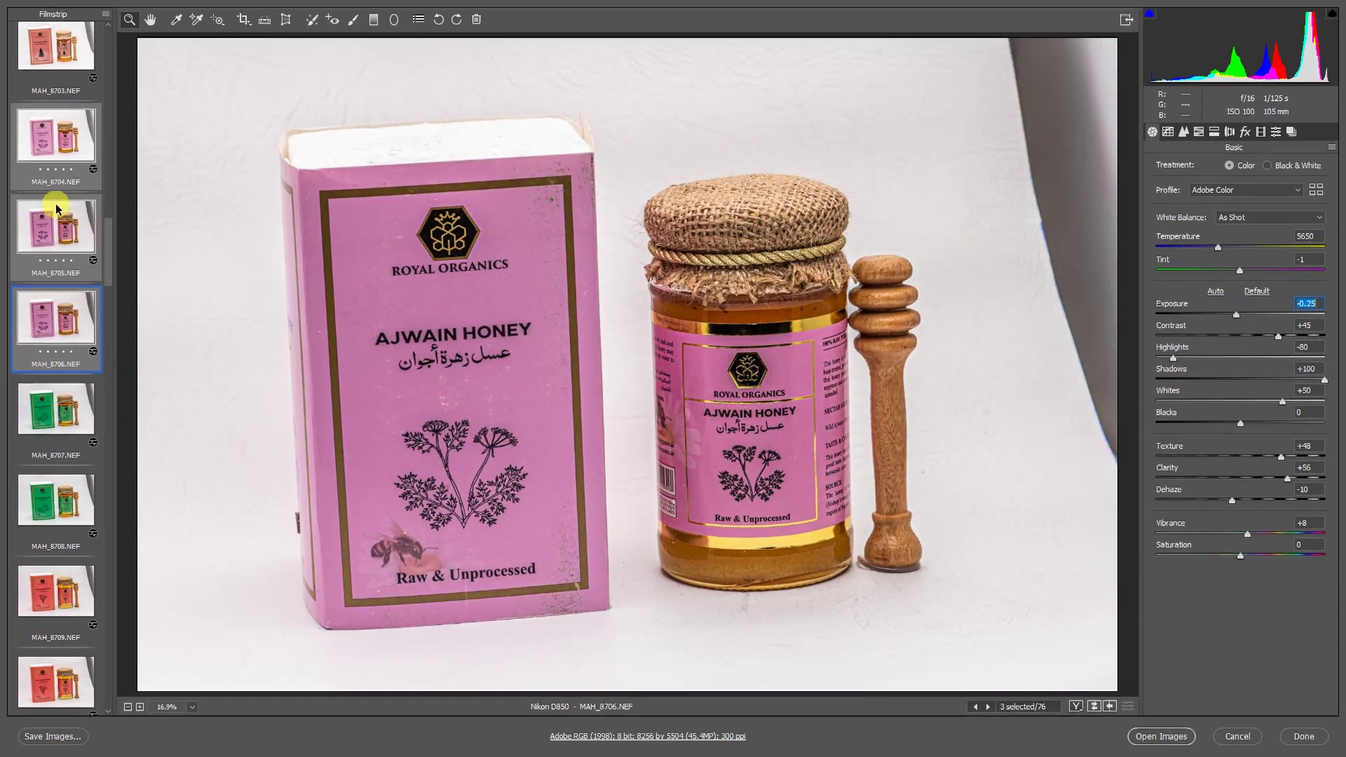
Slightly lower the exposure of the Black Forest Honey box-and-jar photos MAH_8701 to MAH_8703
scroll(35, 245, up, 3)
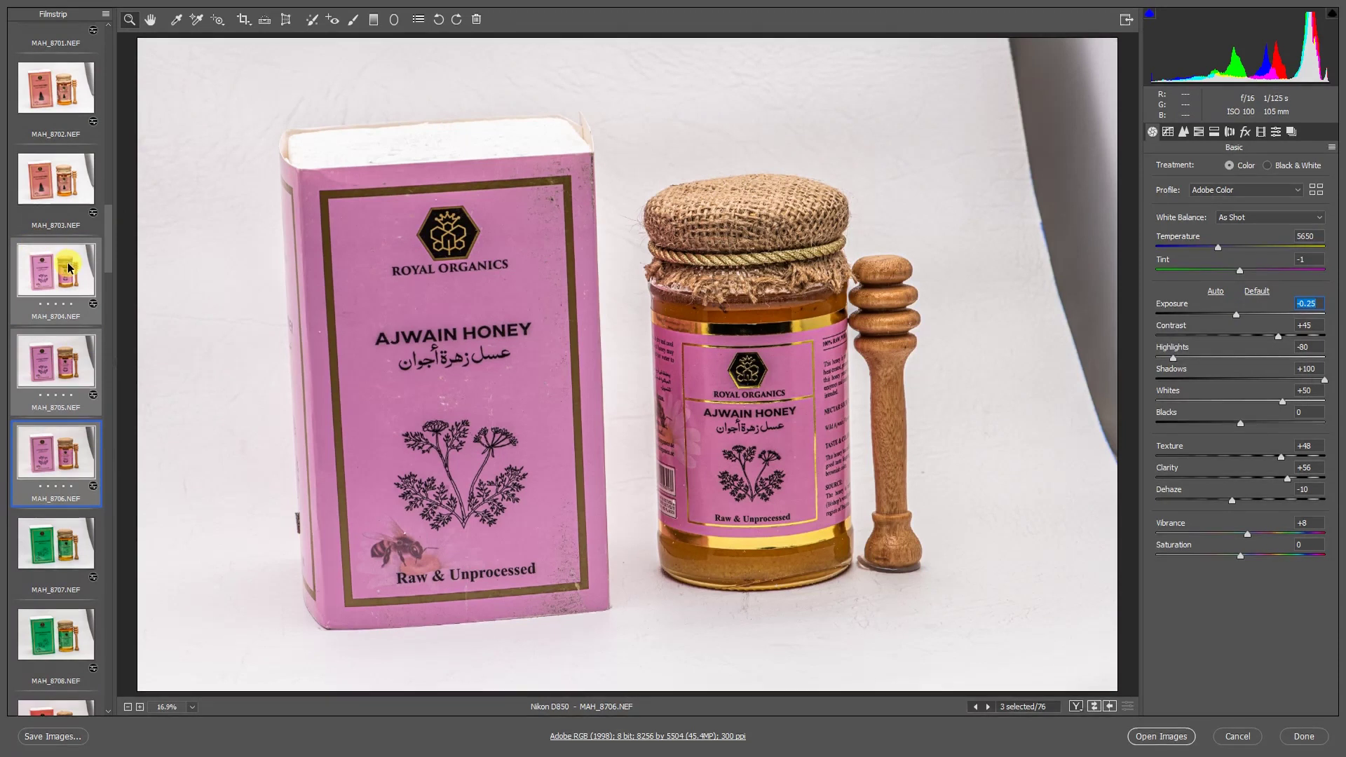
click(32, 184)
scroll(65, 281, up, 2)
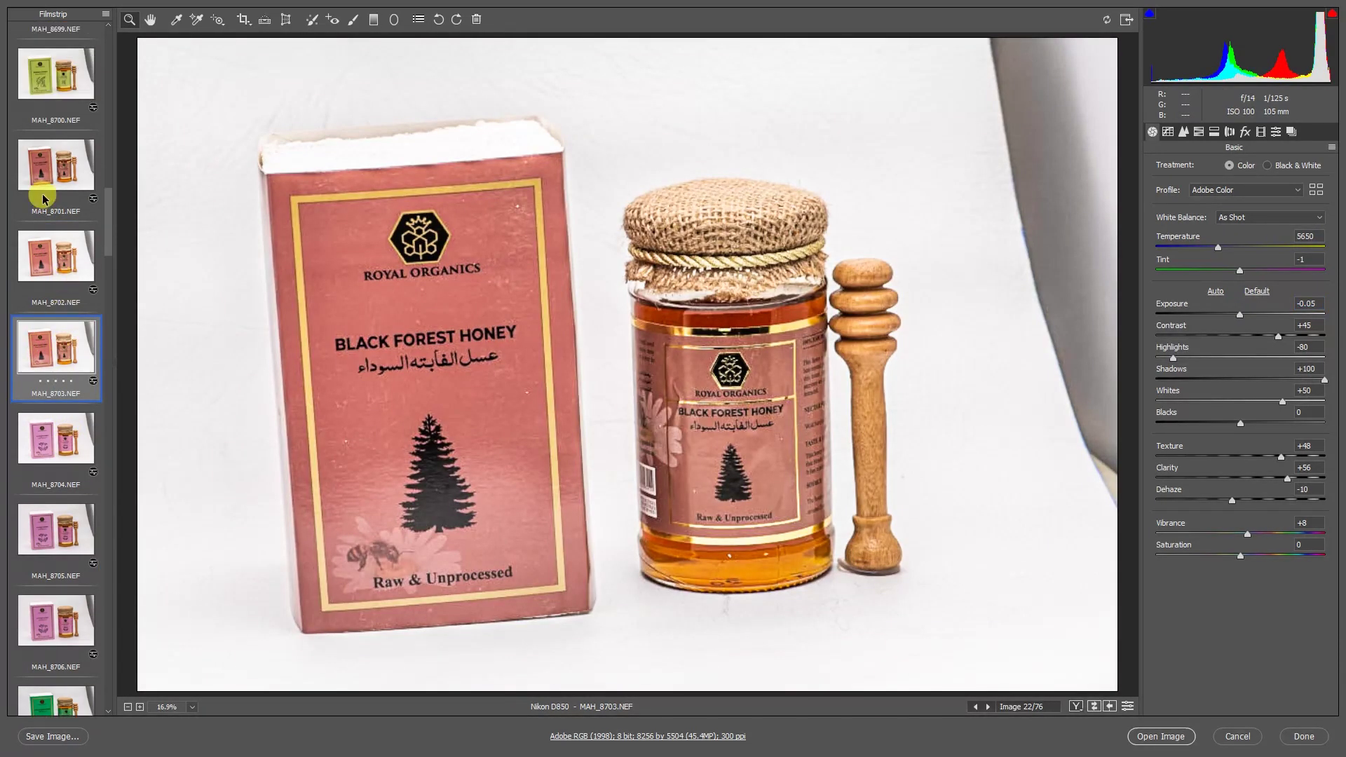
shift+click(44, 198)
drag(1239, 314, 1236, 316)
Correct the exposure of each product group in turn, from MAH_8700 back to MAH_8689
scroll(82, 191, up, 2)
click(79, 200)
shift+click(86, 282)
scroll(56, 281, up, 2)
click(56, 396)
shift+click(36, 309)
click(43, 216)
scroll(54, 216, up, 3)
shift+click(84, 171)
scroll(70, 247, up, 3)
click(70, 247)
shift+click(70, 282)
scroll(70, 266, up, 2)
click(56, 388)
shift+click(84, 286)
Set the exposure of the Sidr Honey jar photos MAH_8687 and MAH_8688 to -0.20 and the Acacia Honey jar photos MAH_8685 and MAH_8686 to -0.40
click(58, 183)
shift+click(60, 232)
scroll(47, 266, up, 3)
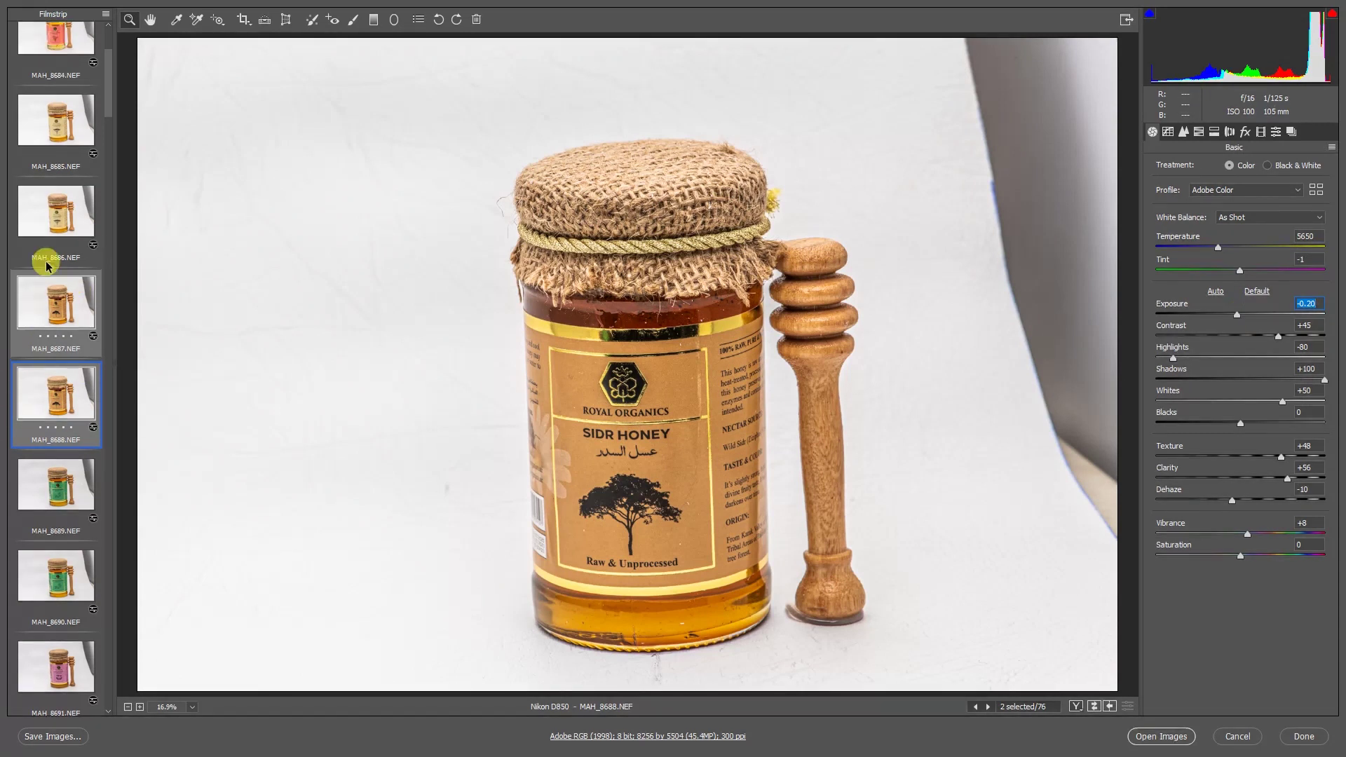
scroll(46, 267, up, 2)
click(46, 272)
shift+click(45, 321)
Set the exposure of the Wild Flower Honey jar photos MAH_8682 to MAH_8684 to -0.30
click(46, 277)
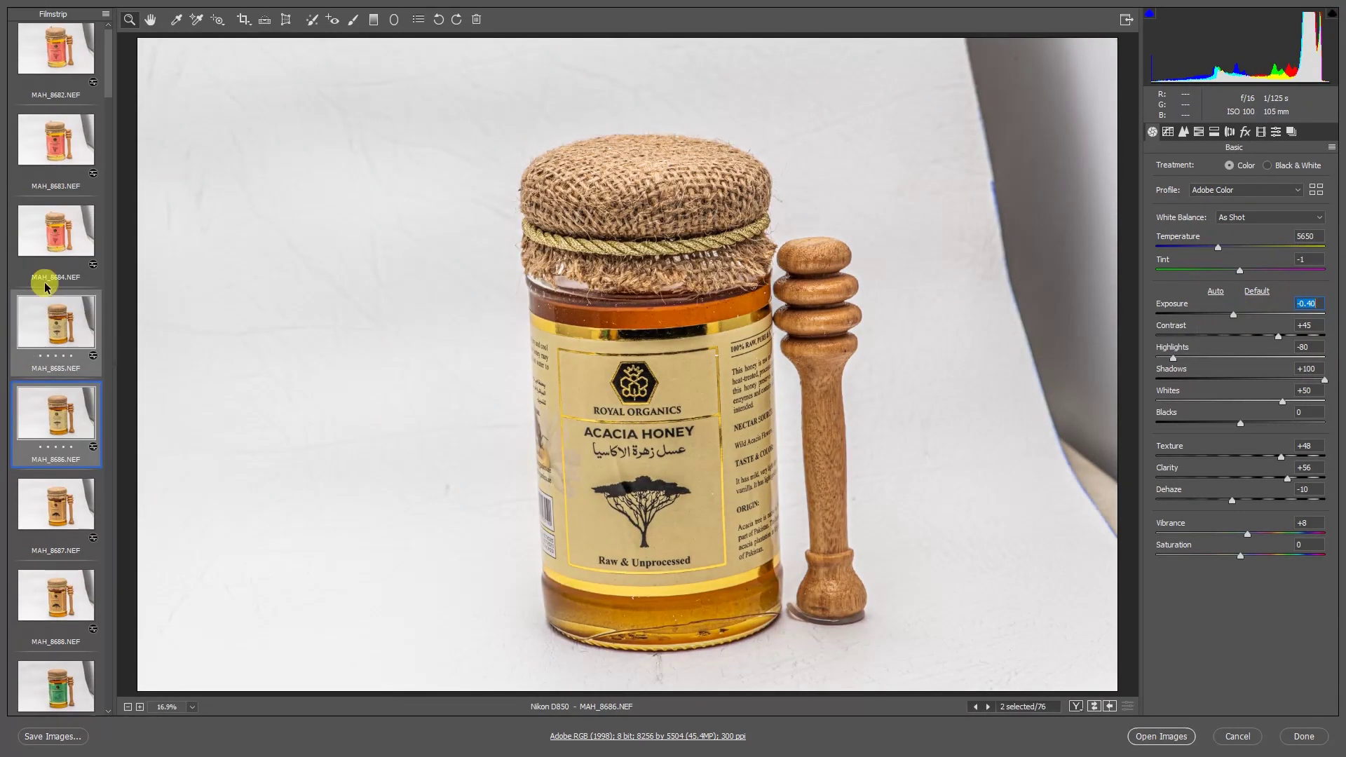
scroll(85, 126, up, 1)
shift+click(73, 62)
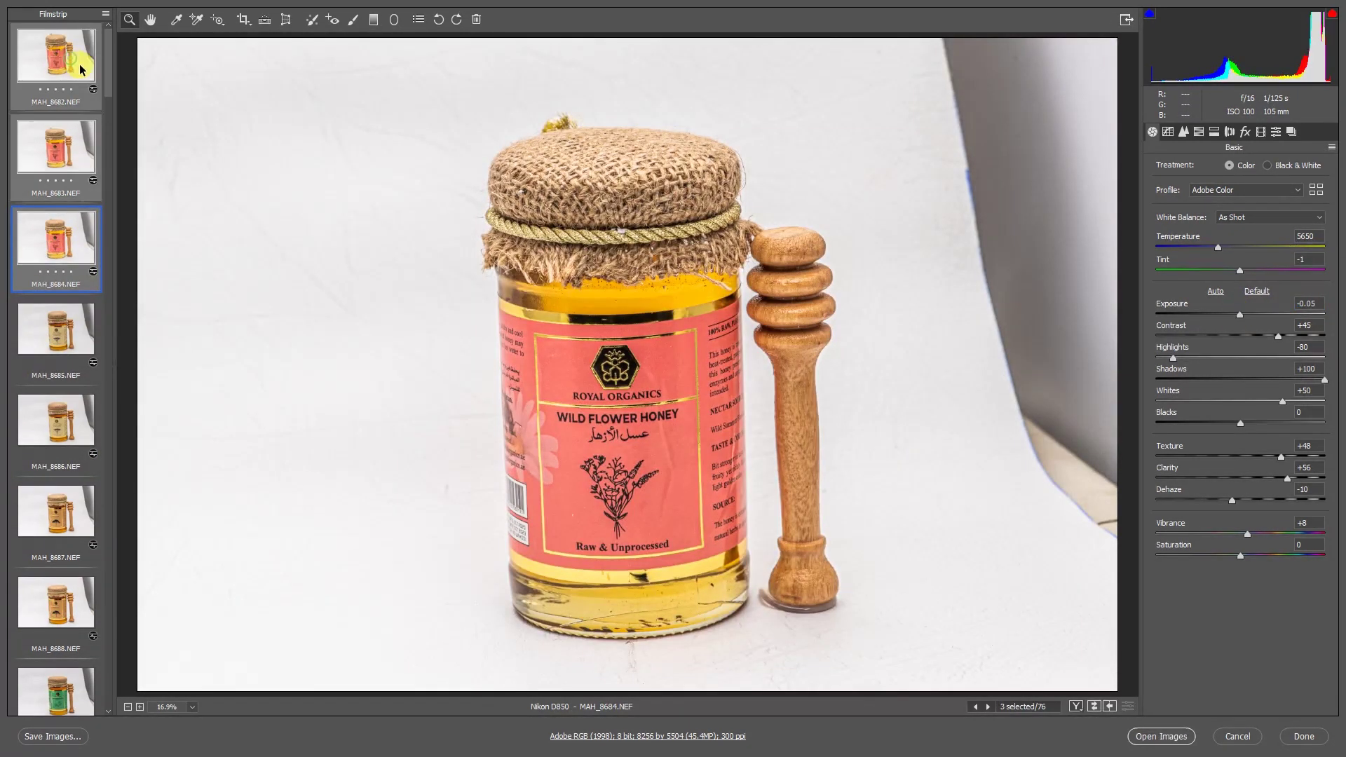
drag(1242, 317, 1235, 312)
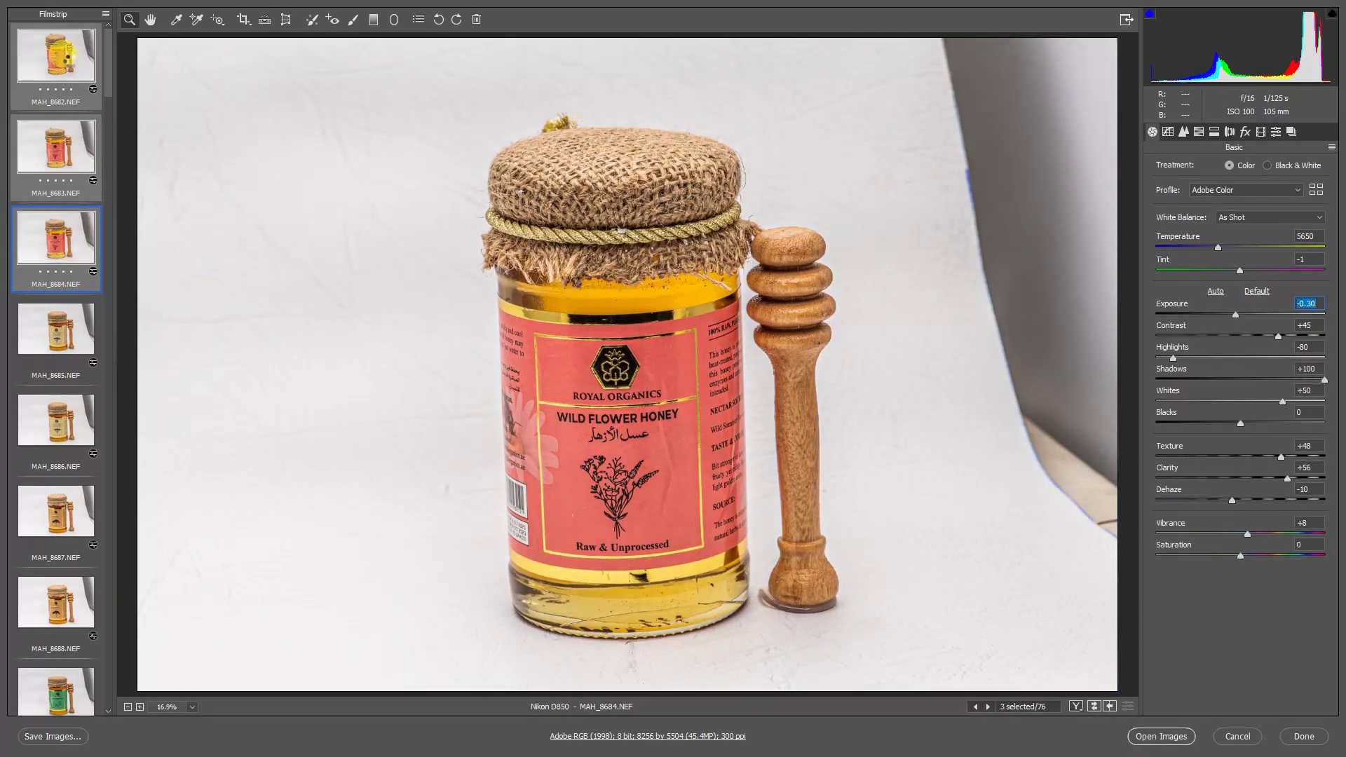
Select all 76 edited photos and save them as JPG images
click(70, 66)
key(ctrl+a)
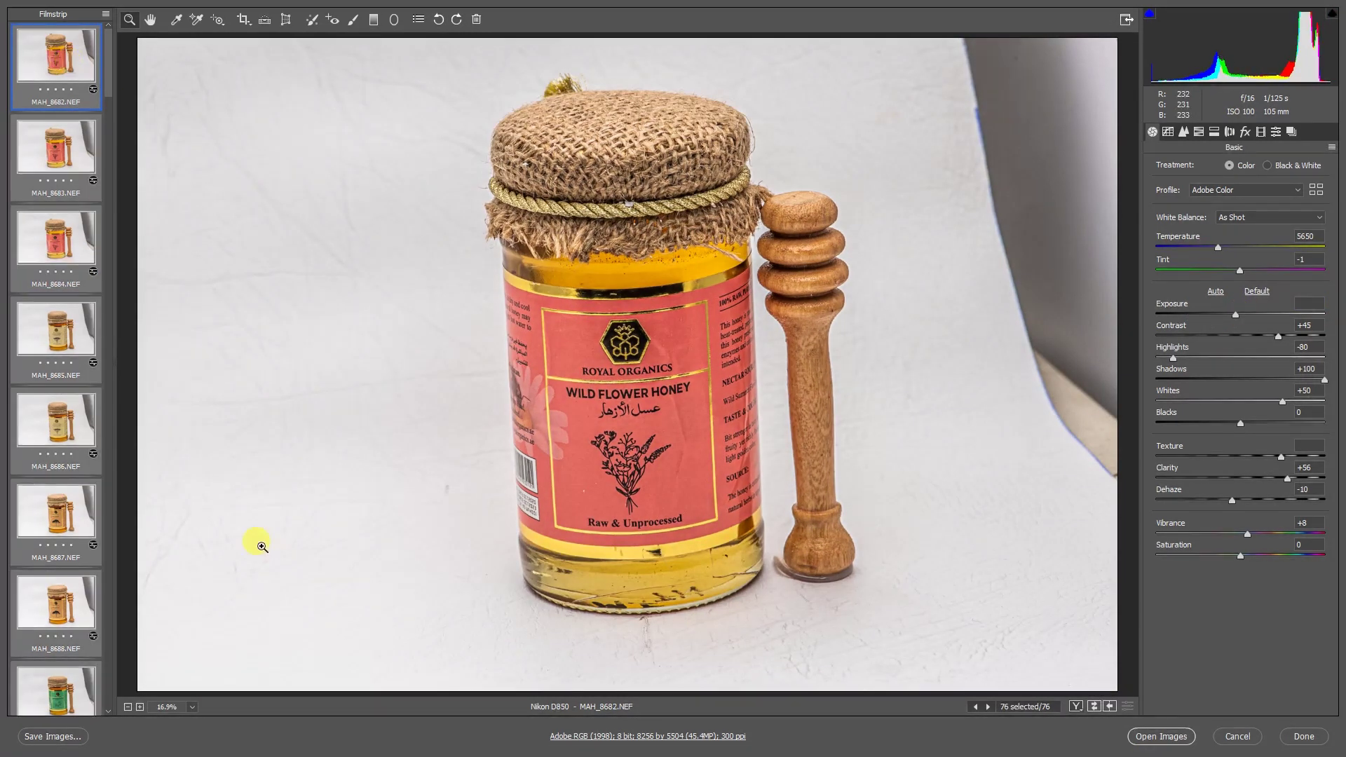
click(50, 737)
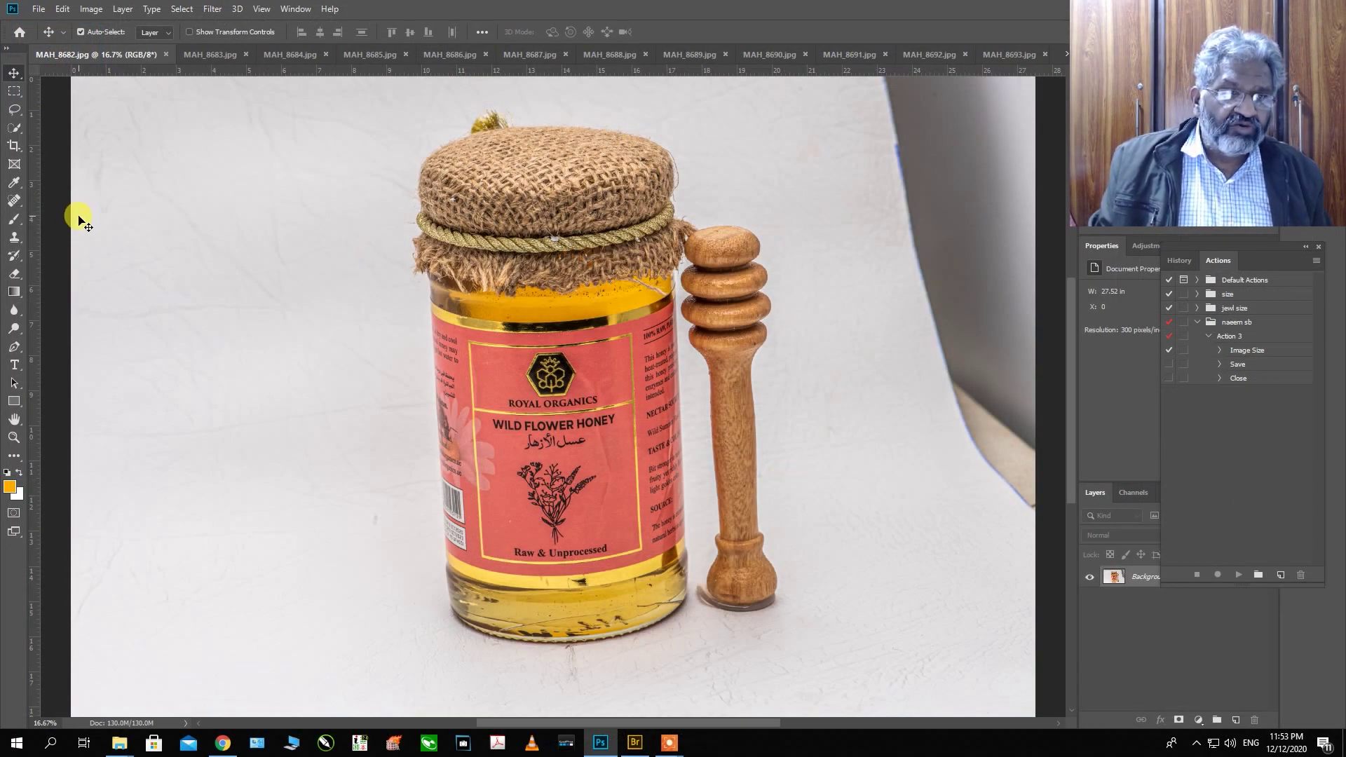
Retouch the dark specks near the base of the jar in MAH_8682.jpg with the Spot Healing Brush at size 50
click(15, 201)
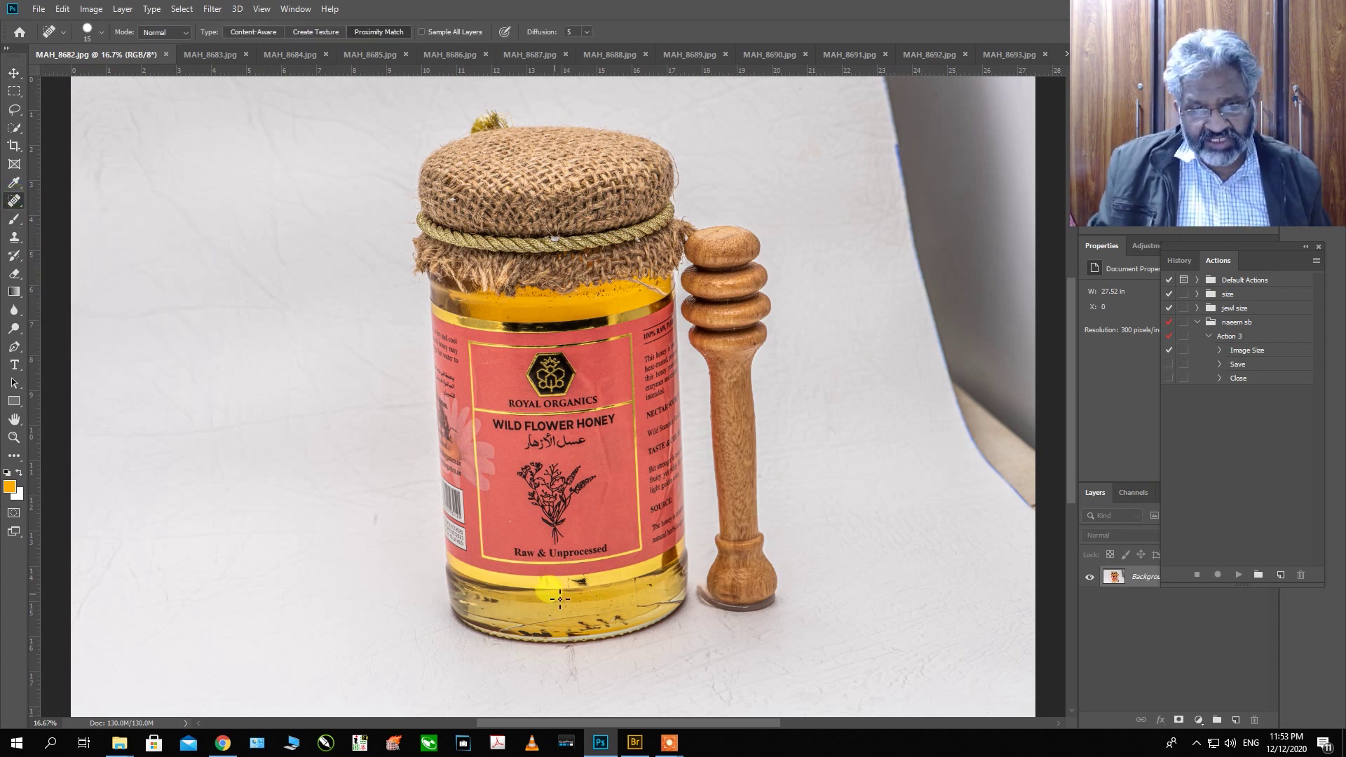
key(bracketright)
key(bracketright)
key(bracketright)
key(bracketright)
key(bracketright)
key(bracketright)
key(bracketright)
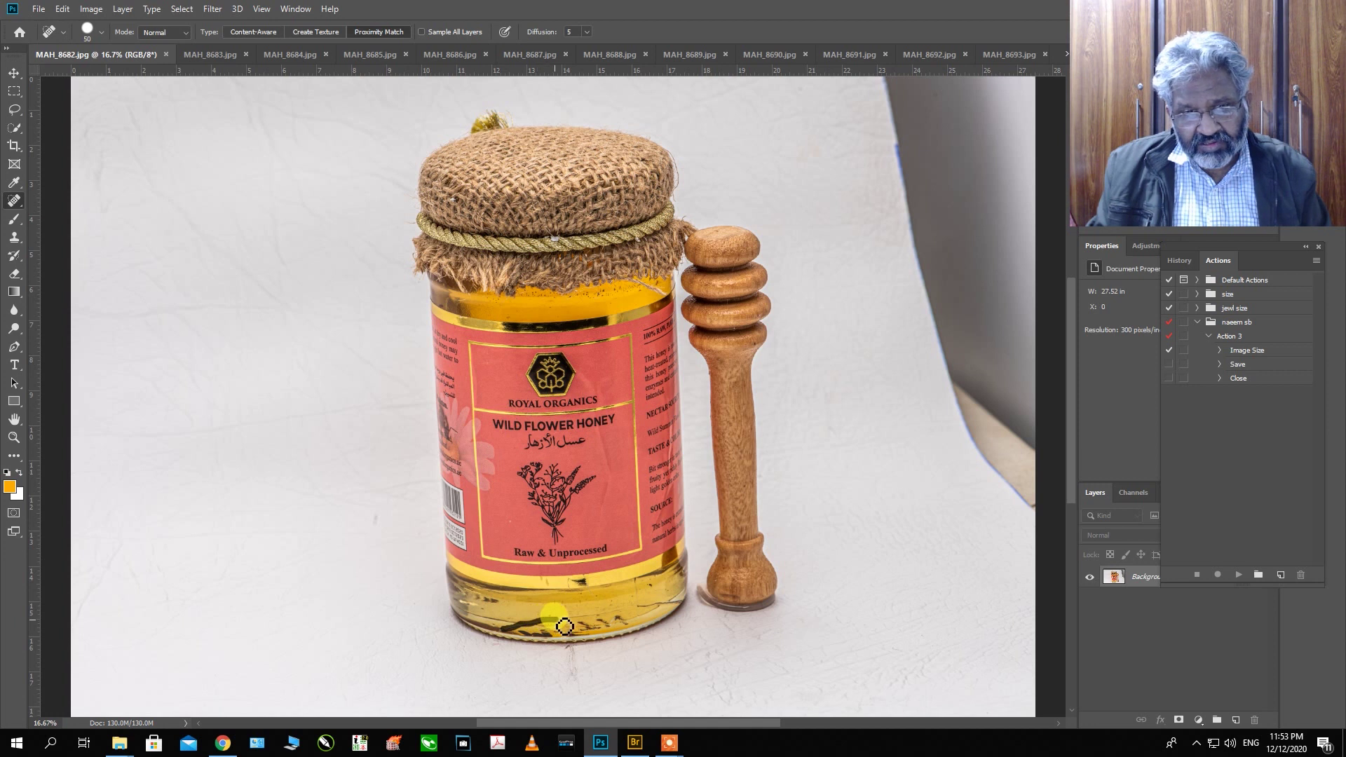
click(589, 621)
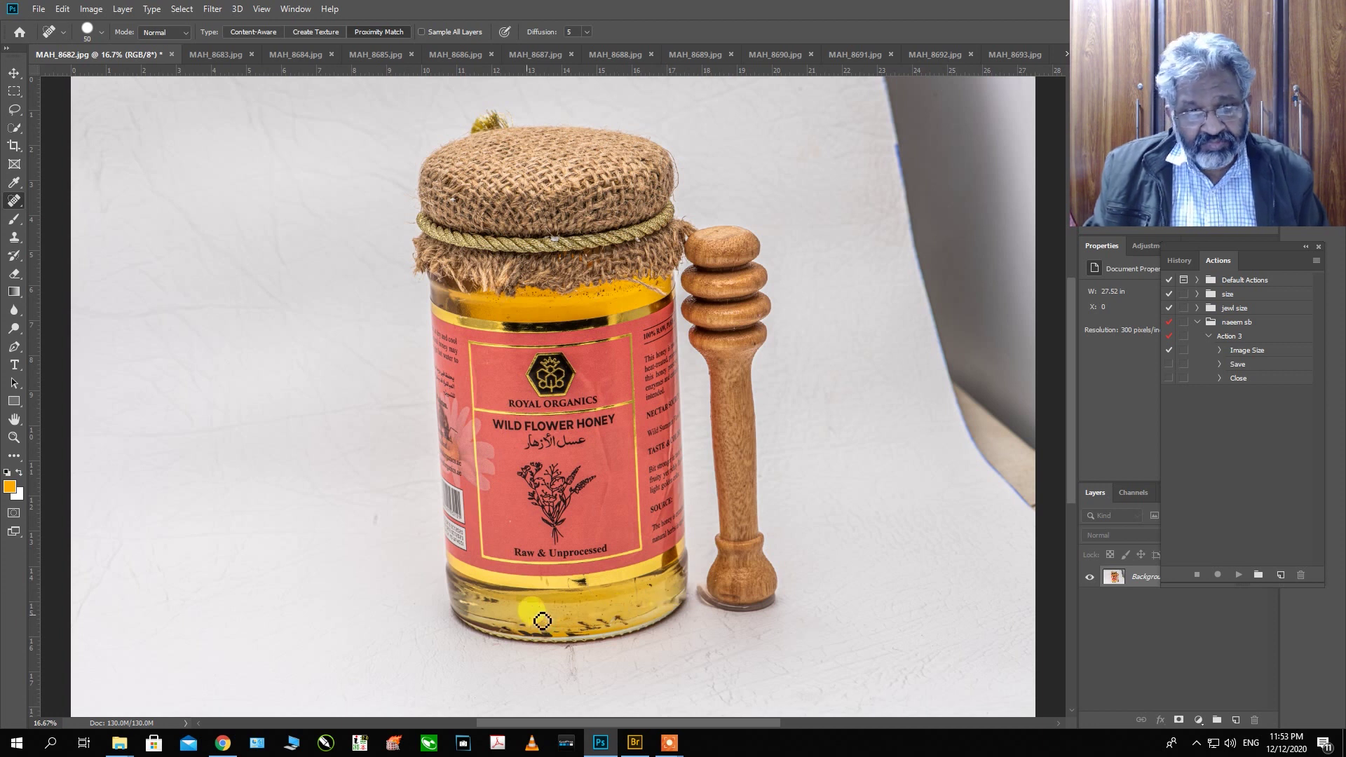
drag(575, 577, 581, 583)
key(ctrl+plus)
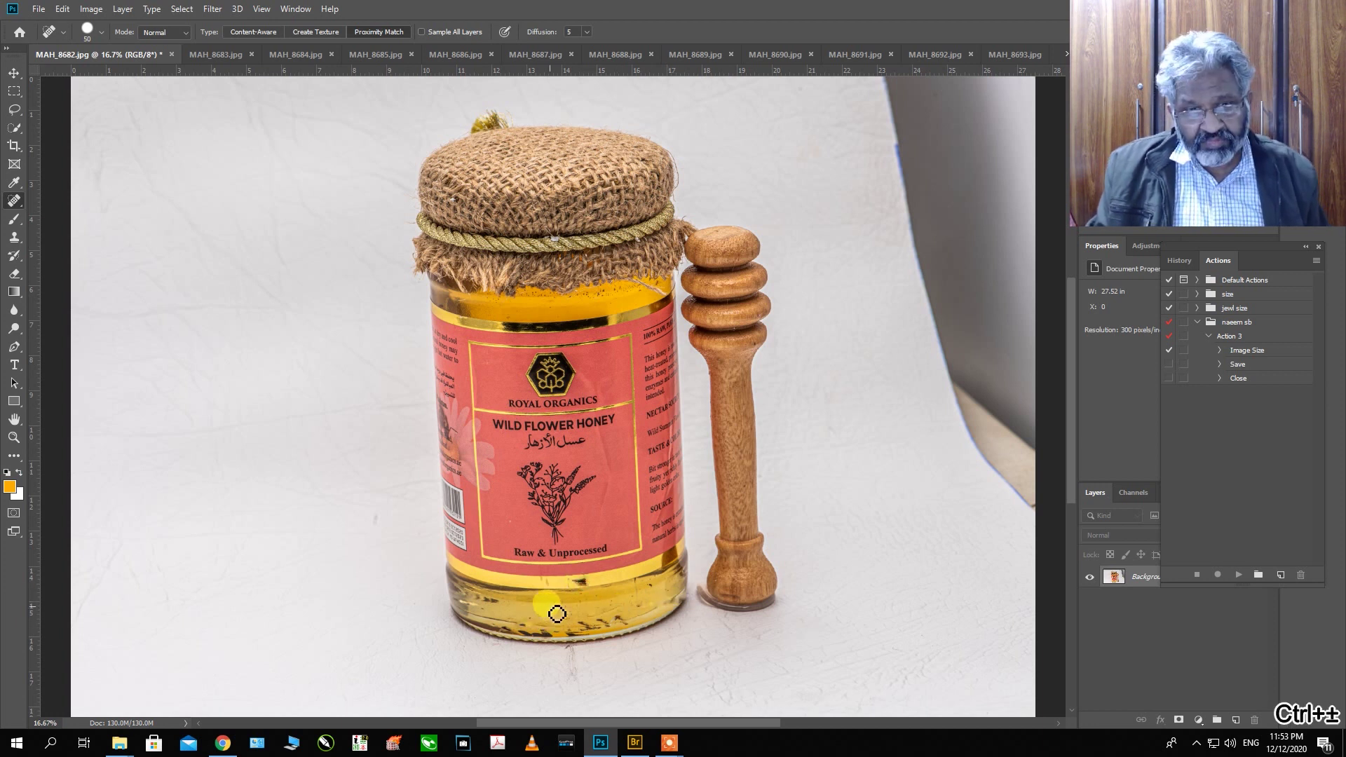
Retouch the dark mark on the gold band below the jar's label with the Clone Stamp
click(14, 238)
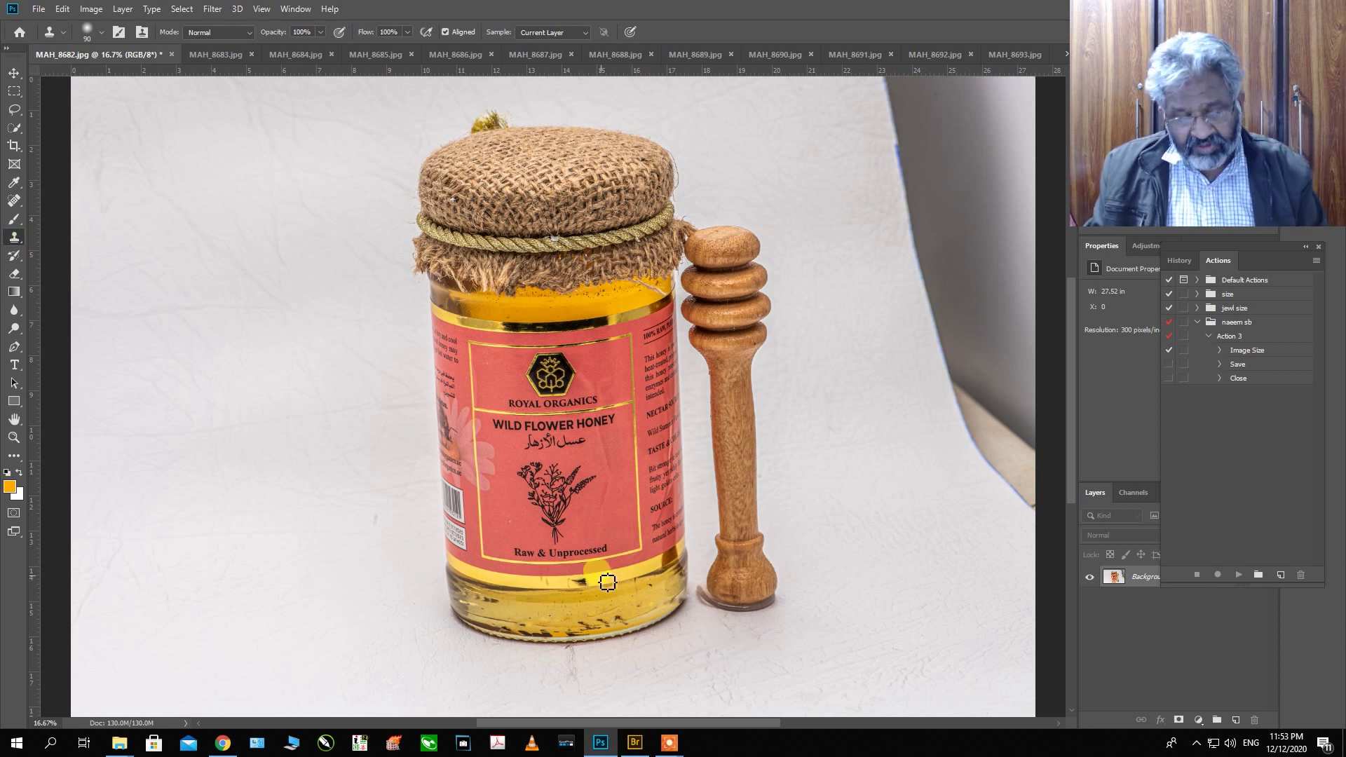
key(alt+w)
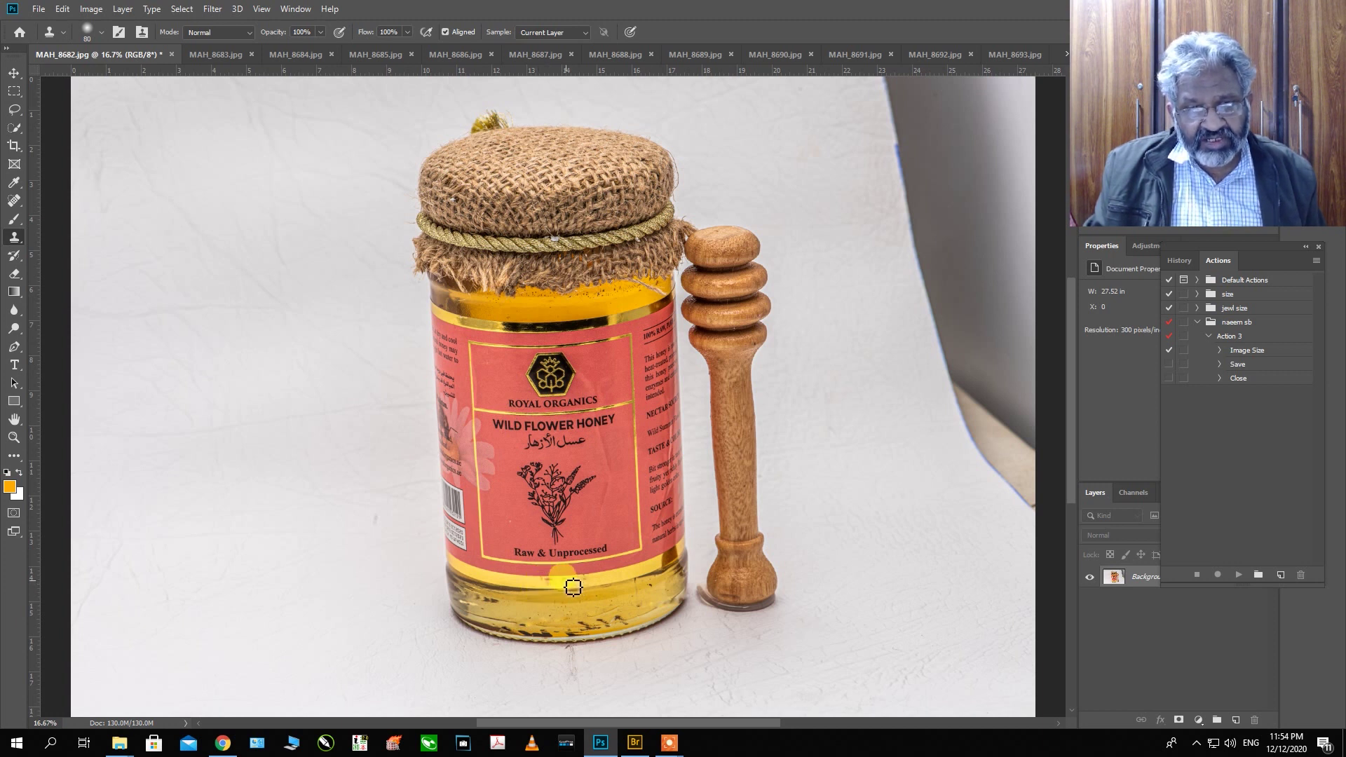
key(ctrl+plus)
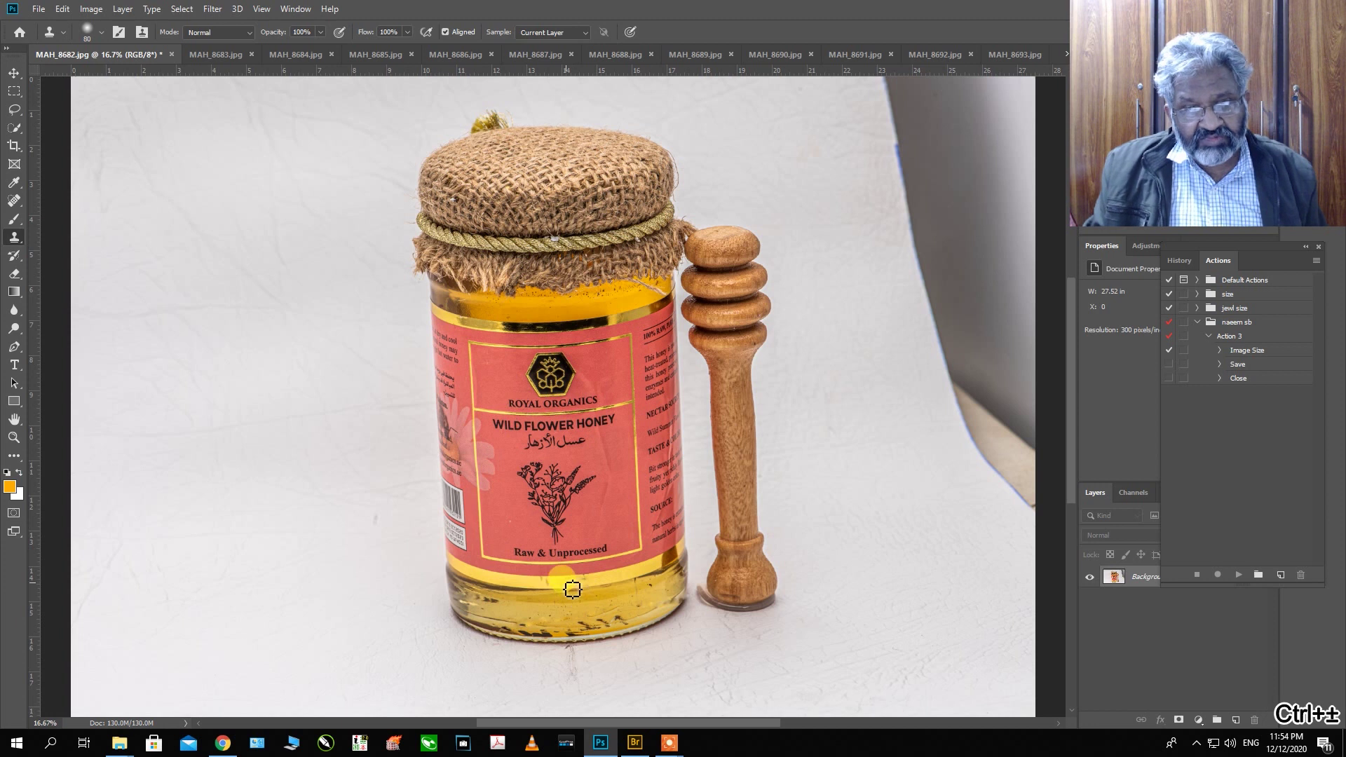
key(alt+w)
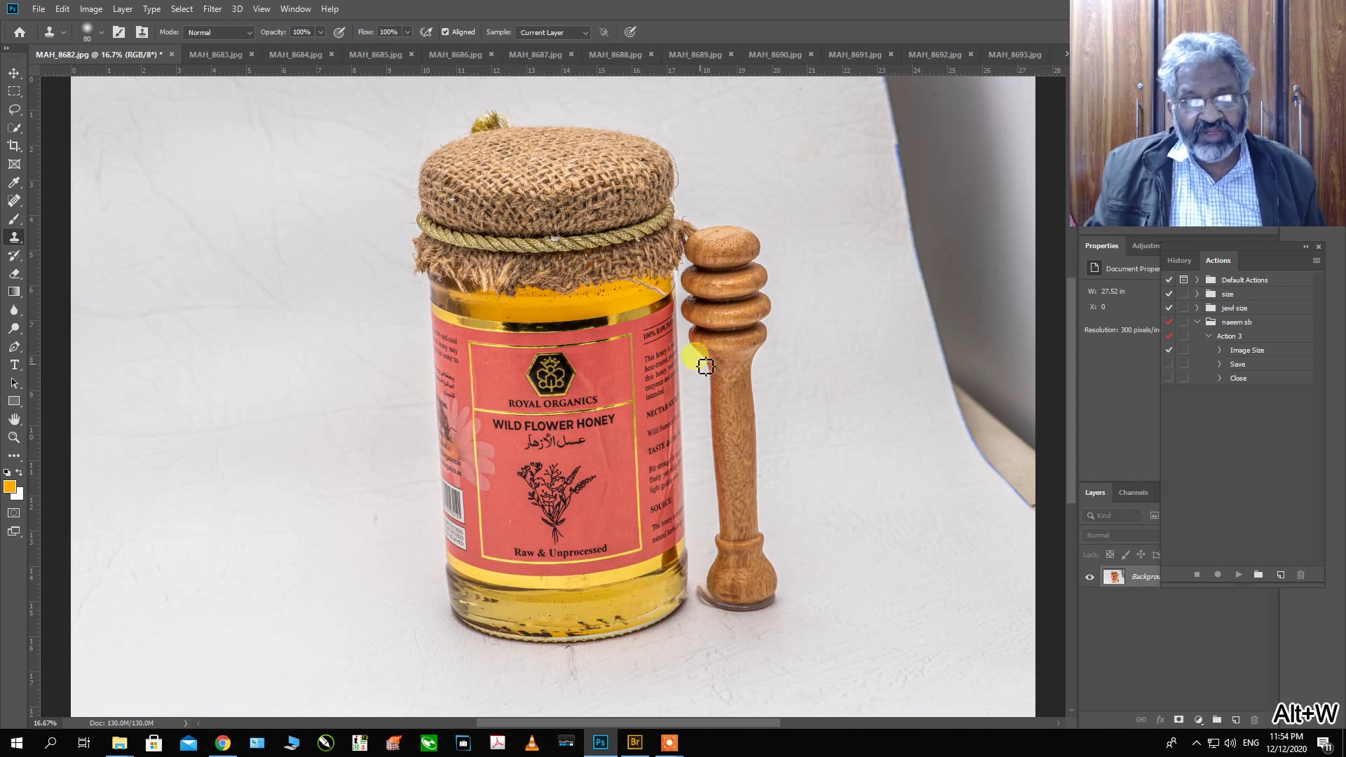
Clone a sampled area over the uneven honey edge beneath the burlap cover, on the dipper side of the jar
alt+click(626, 285)
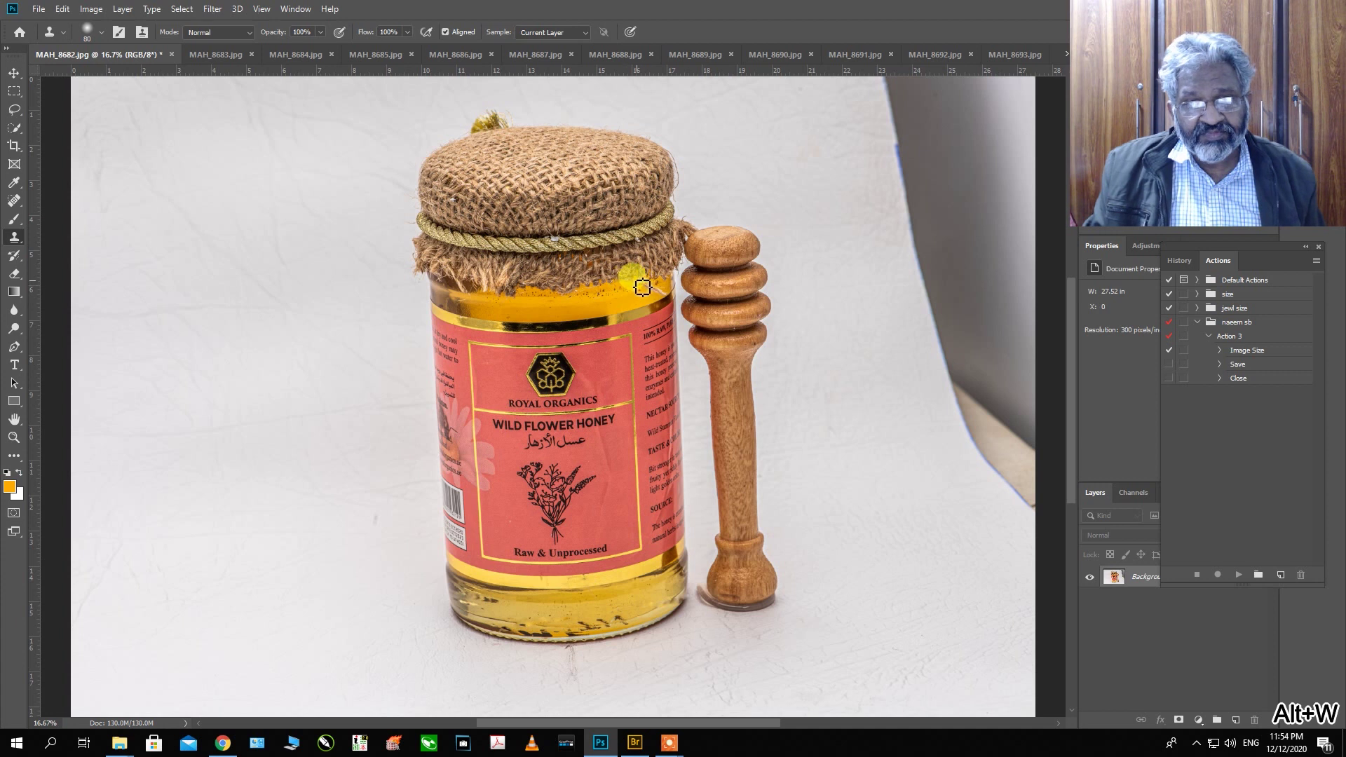
drag(639, 283, 663, 294)
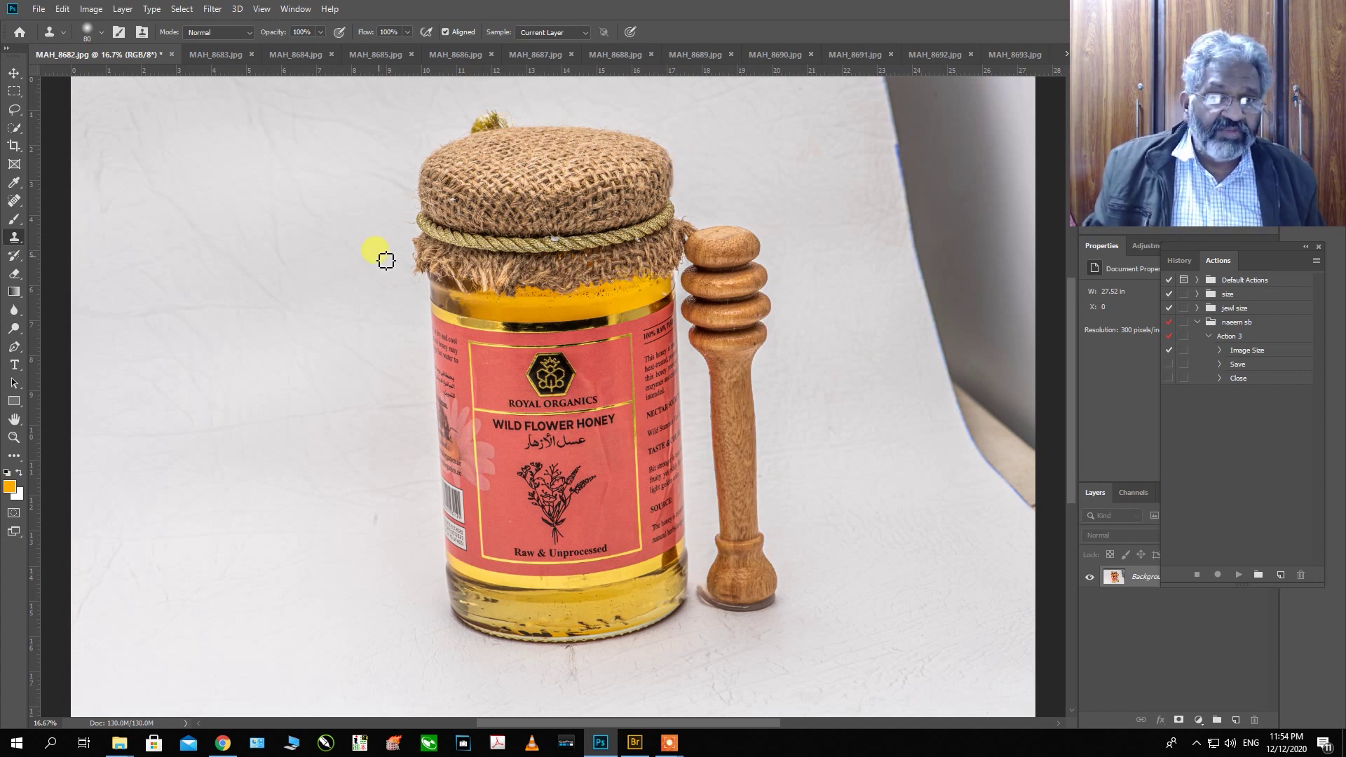
key(alt+w)
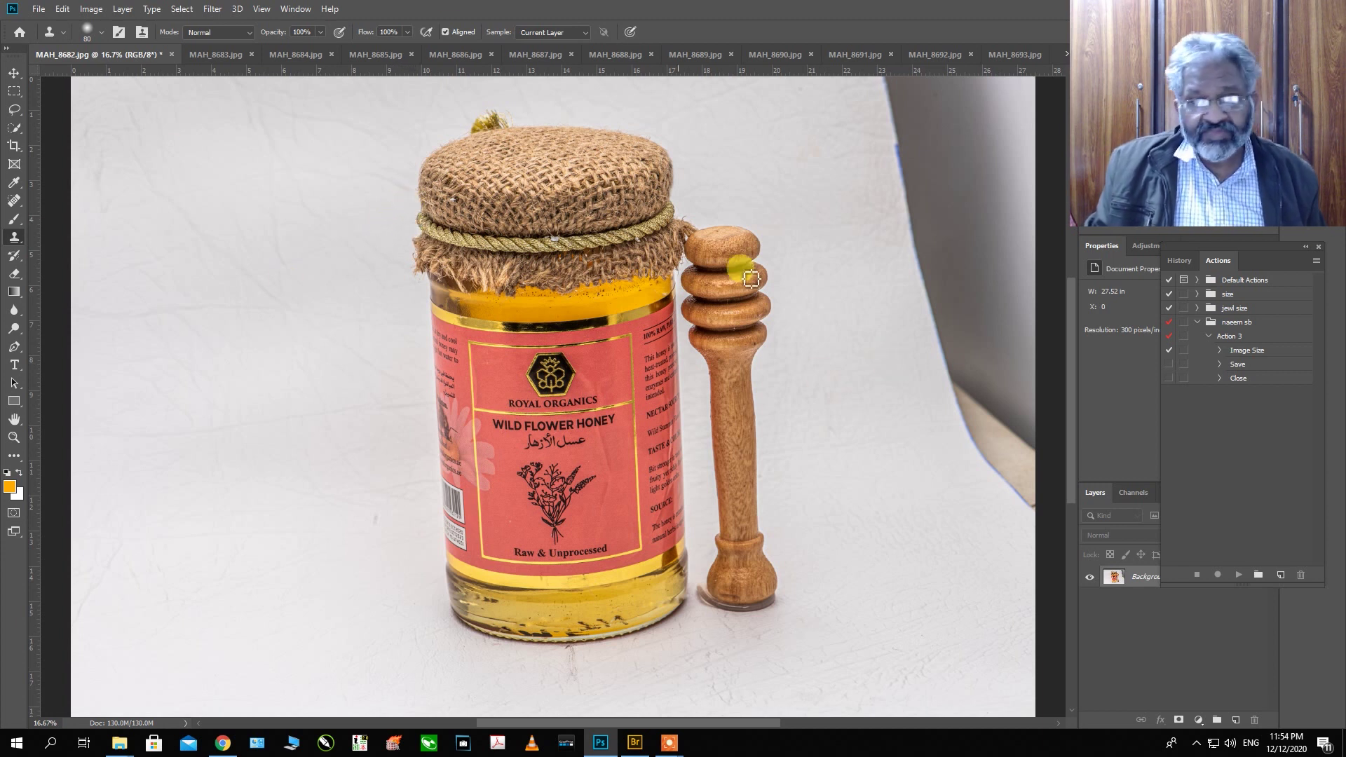
Crop the photo around the jar and dipper to about 13 in wide, rotating it slightly to straighten the jar
click(14, 144)
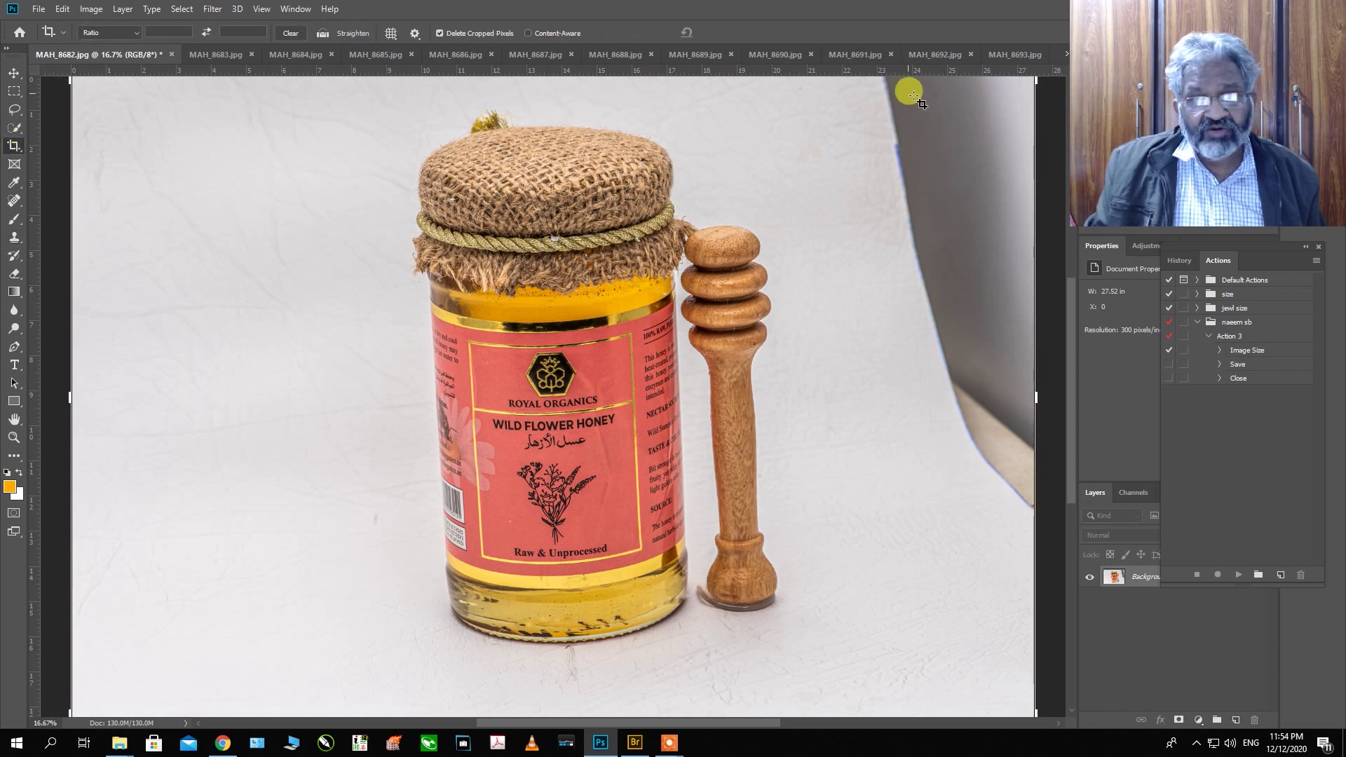
key(ctrl+minus)
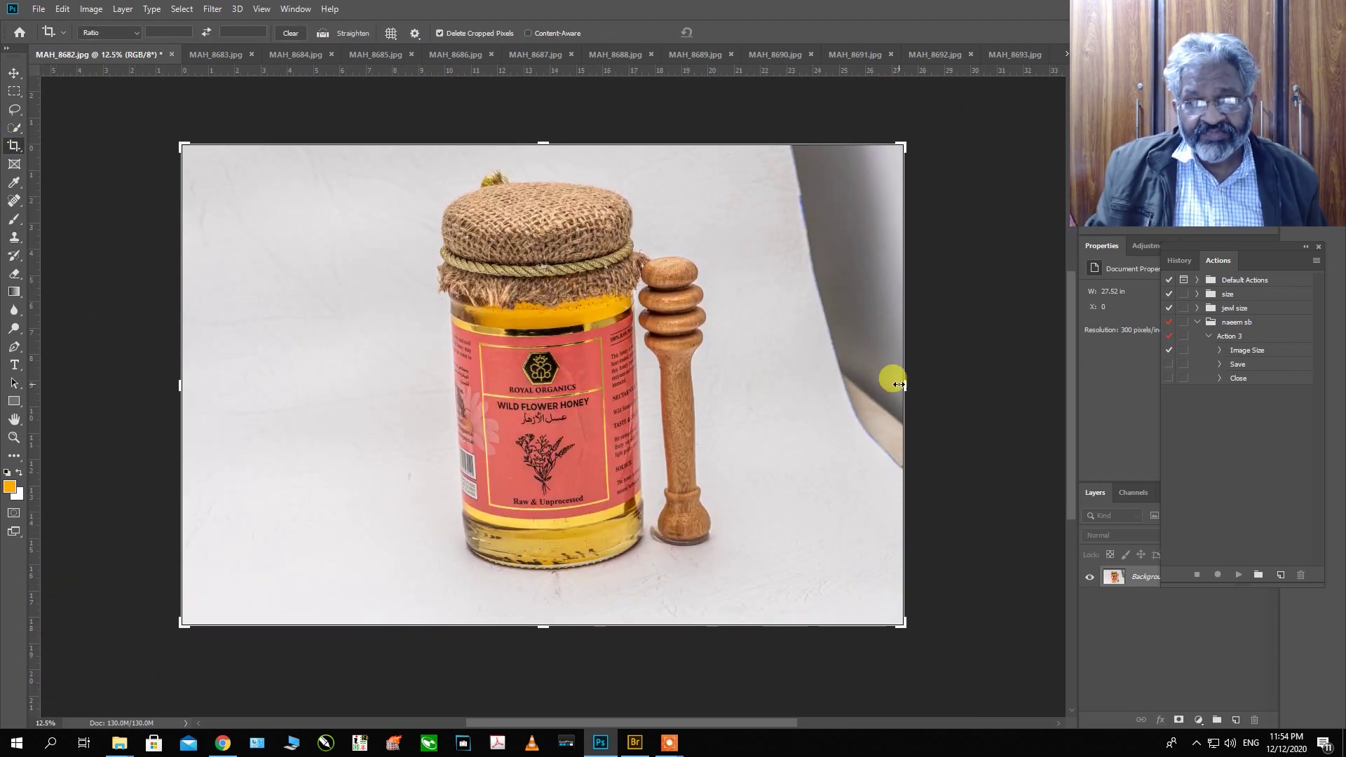
drag(898, 382, 819, 384)
drag(262, 394, 363, 393)
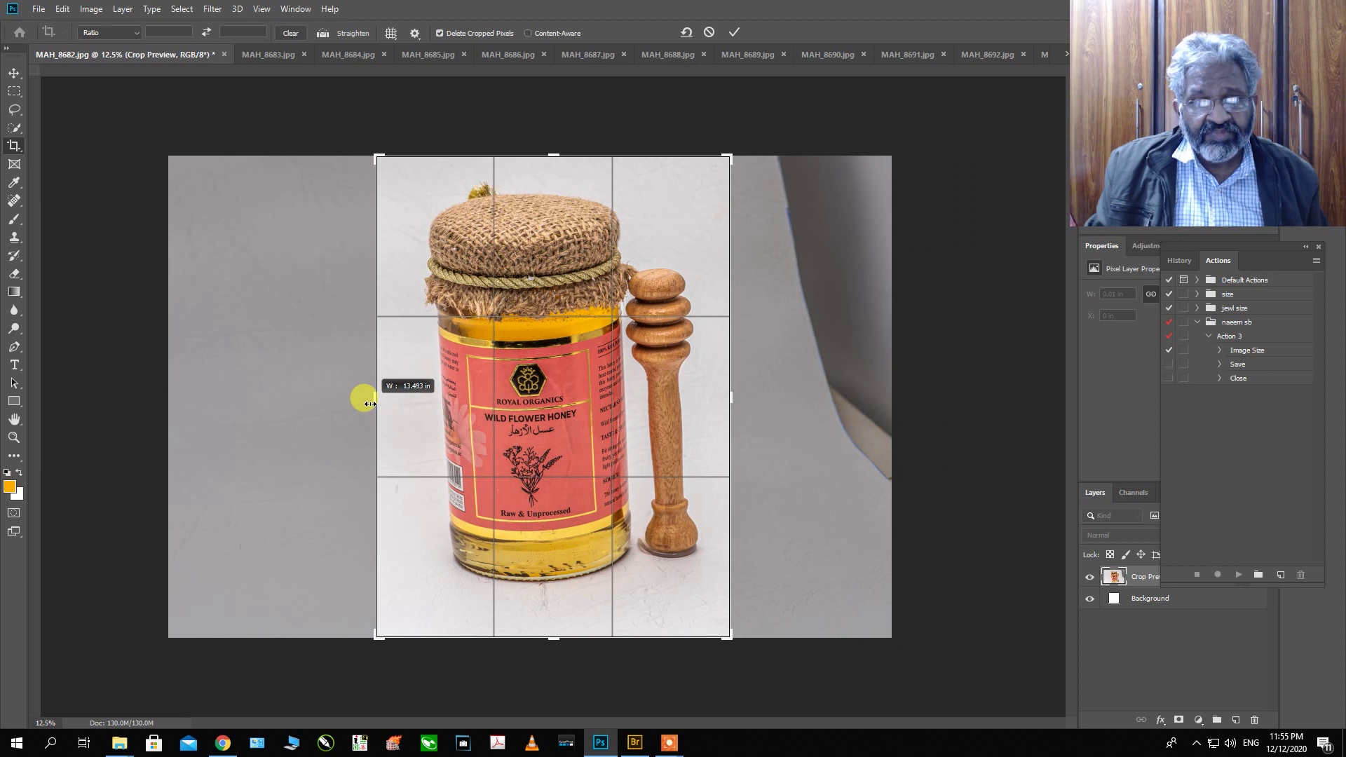
key(ctrl+r)
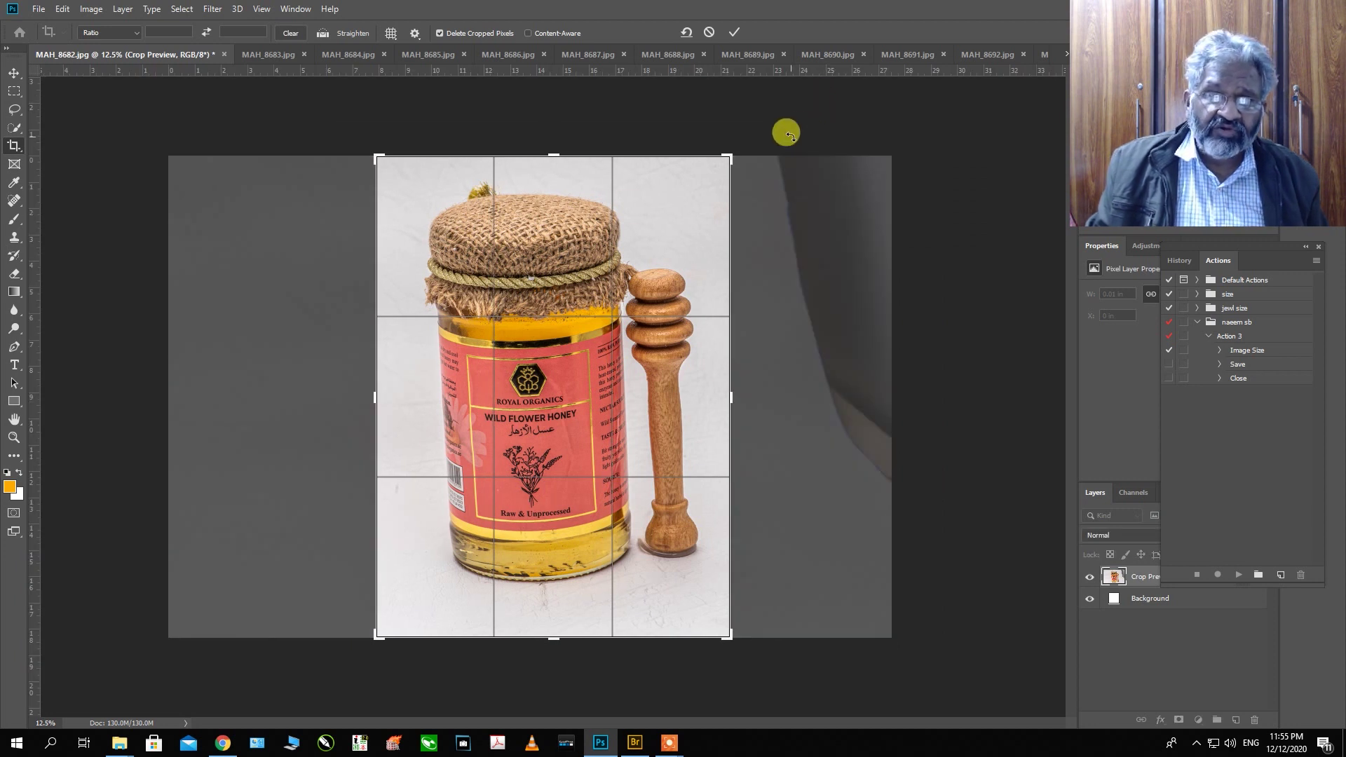
drag(786, 133, 793, 143)
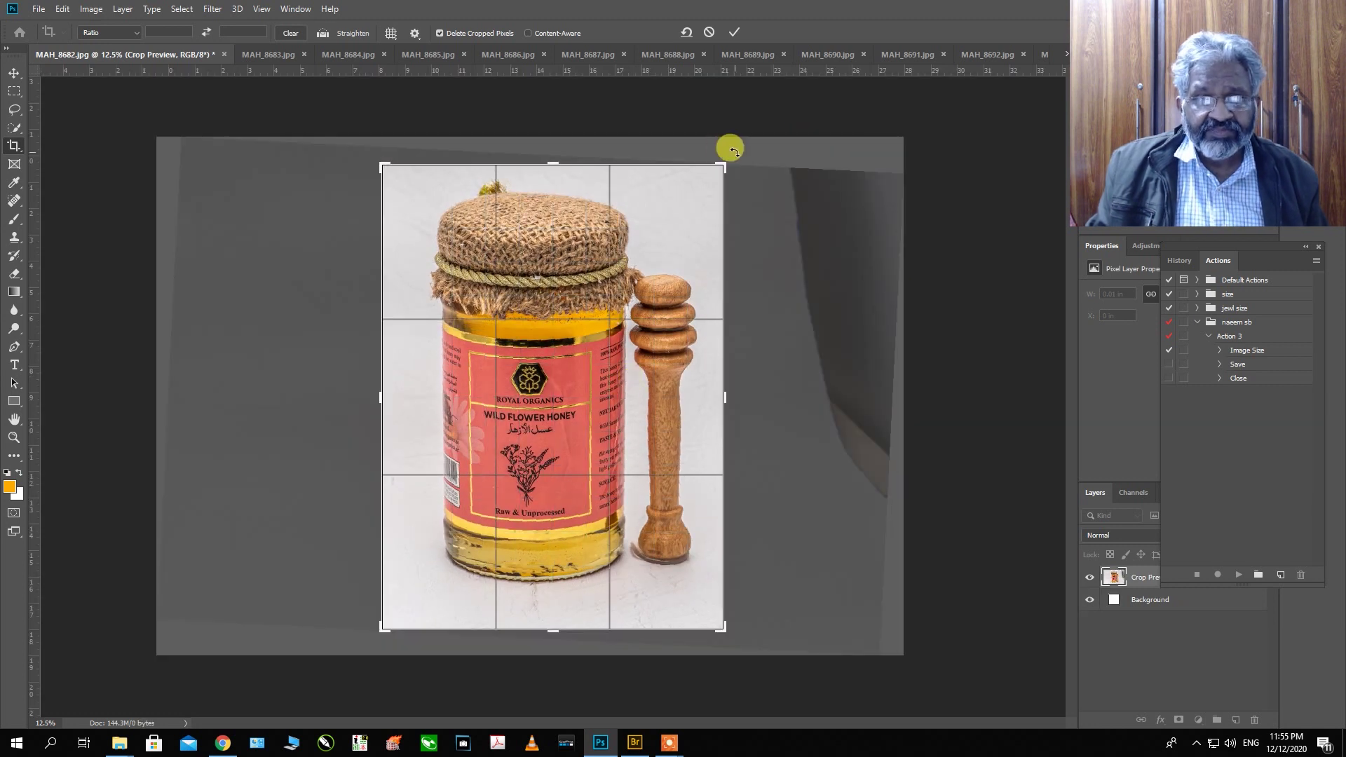
double_click(577, 309)
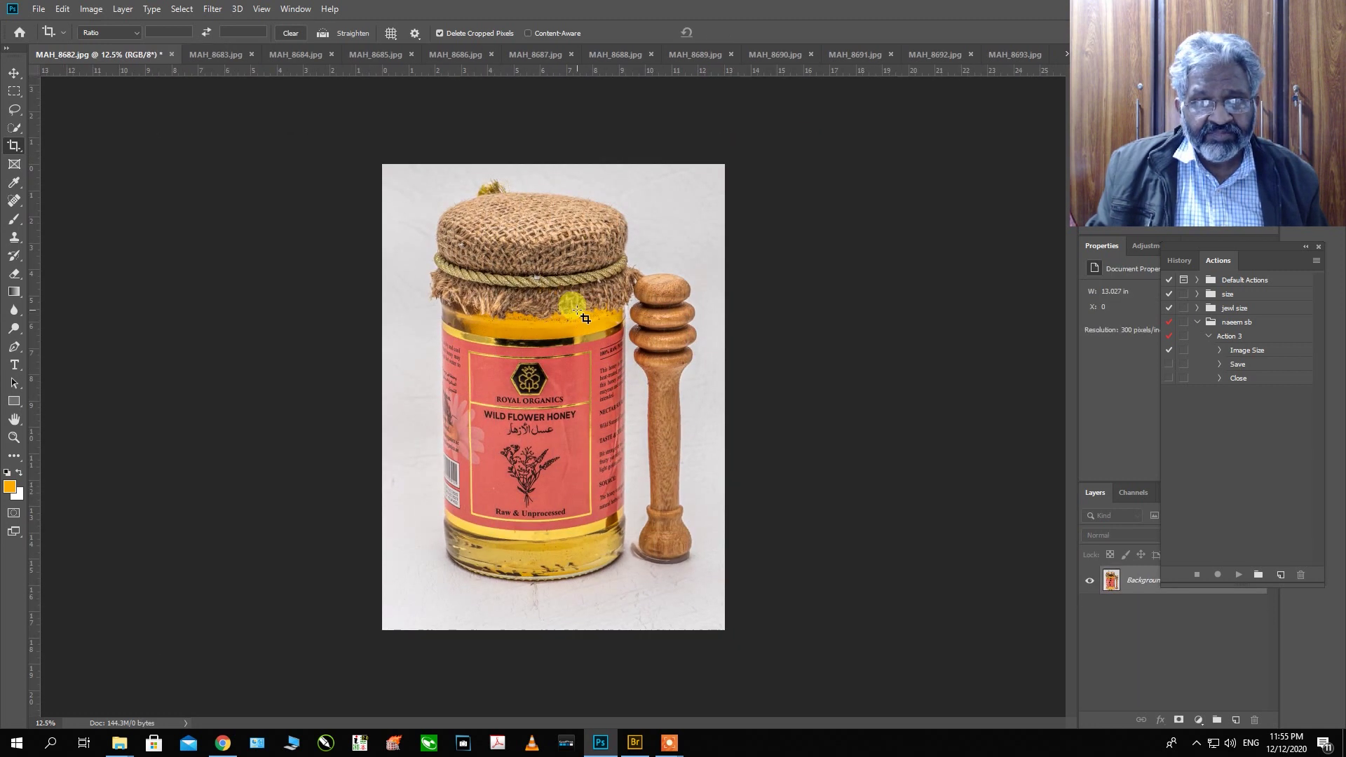
Clone nearby backdrop over the grey ring under the honey dipper's base with the Clone Stamp at size 80
key(ctrl+w)
ctrl+click(660, 562)
ctrl+click(662, 579)
drag(700, 614, 589, 466)
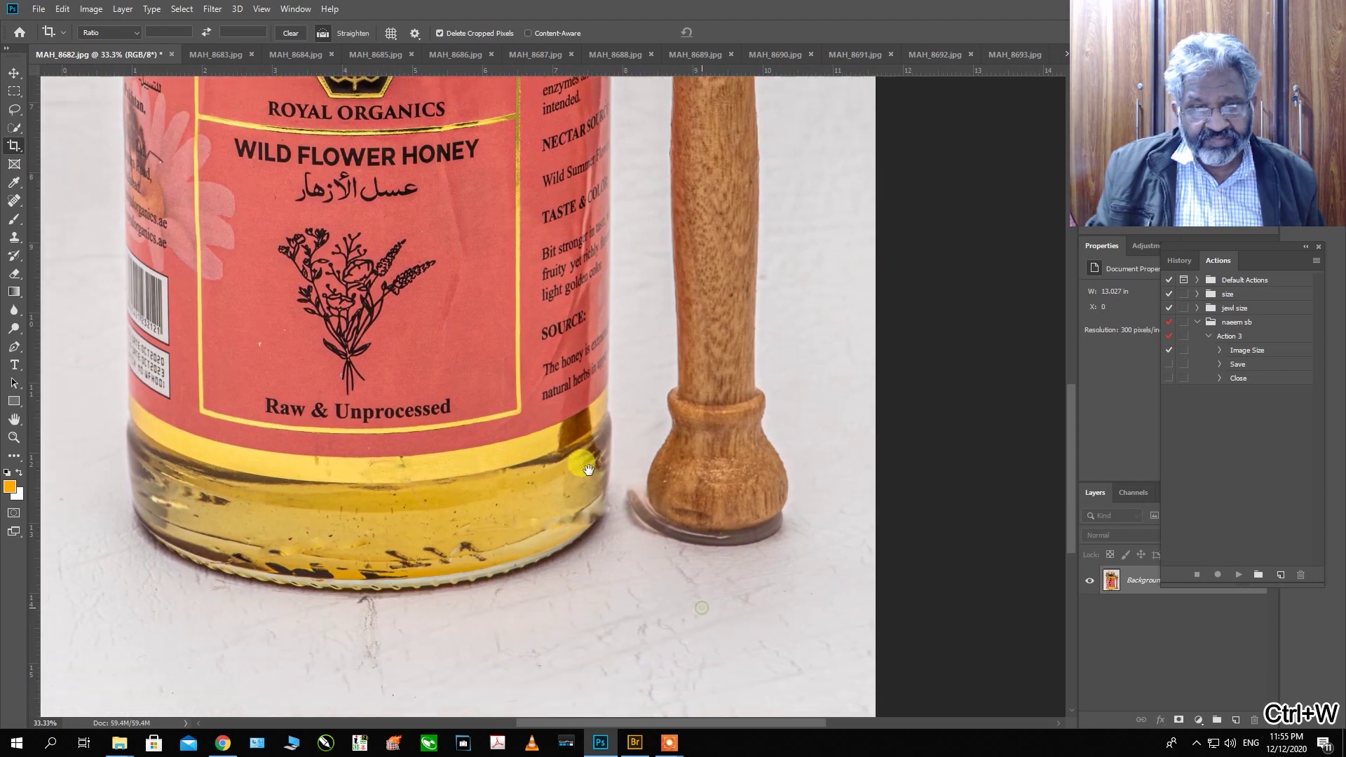
ctrl+click(645, 488)
scroll(645, 488, up, 2)
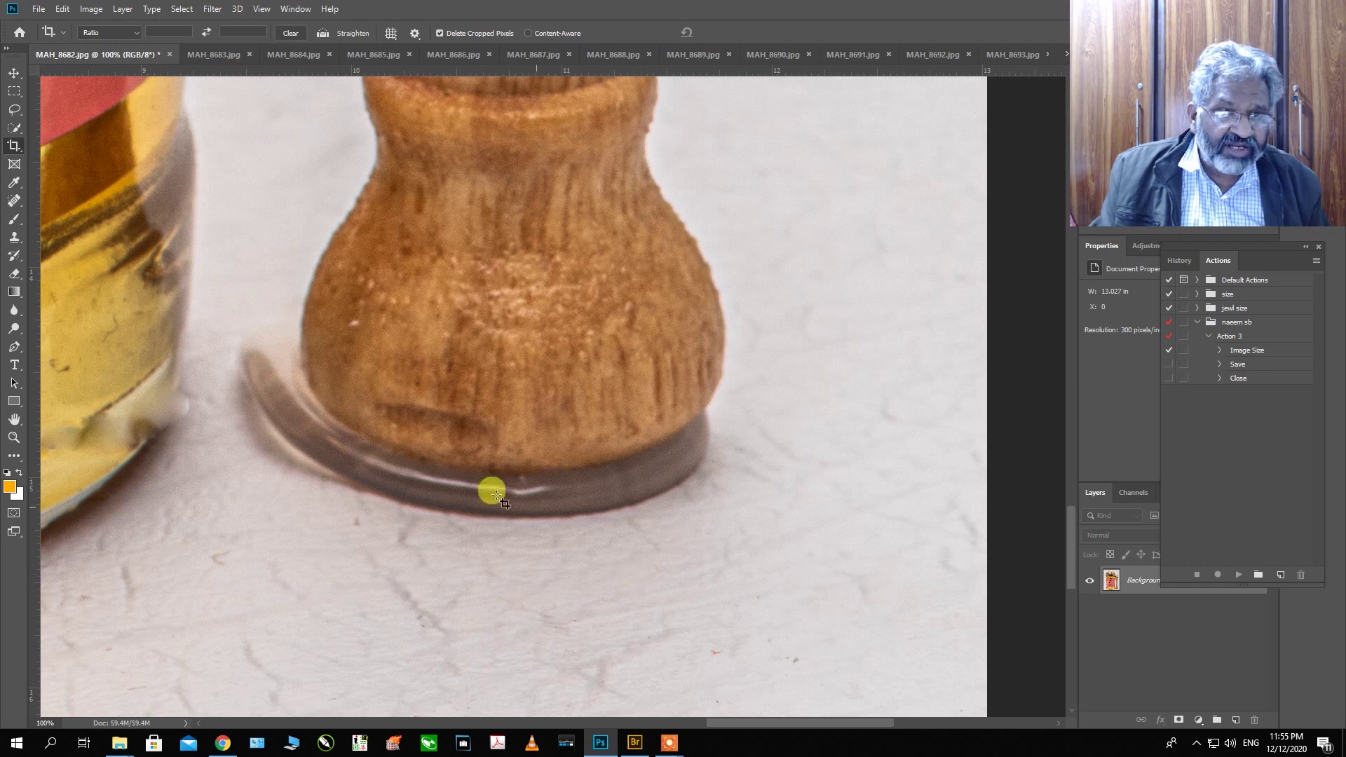
click(14, 237)
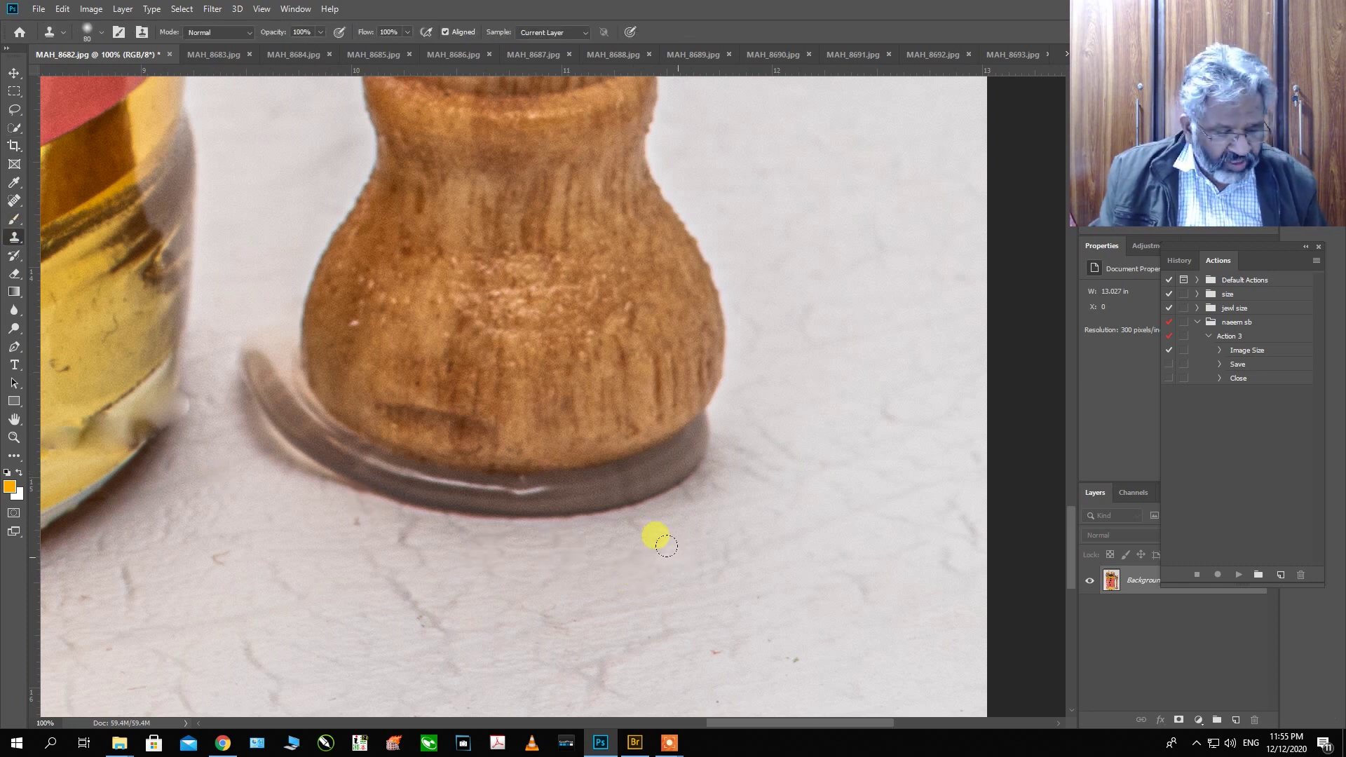
alt+click(682, 568)
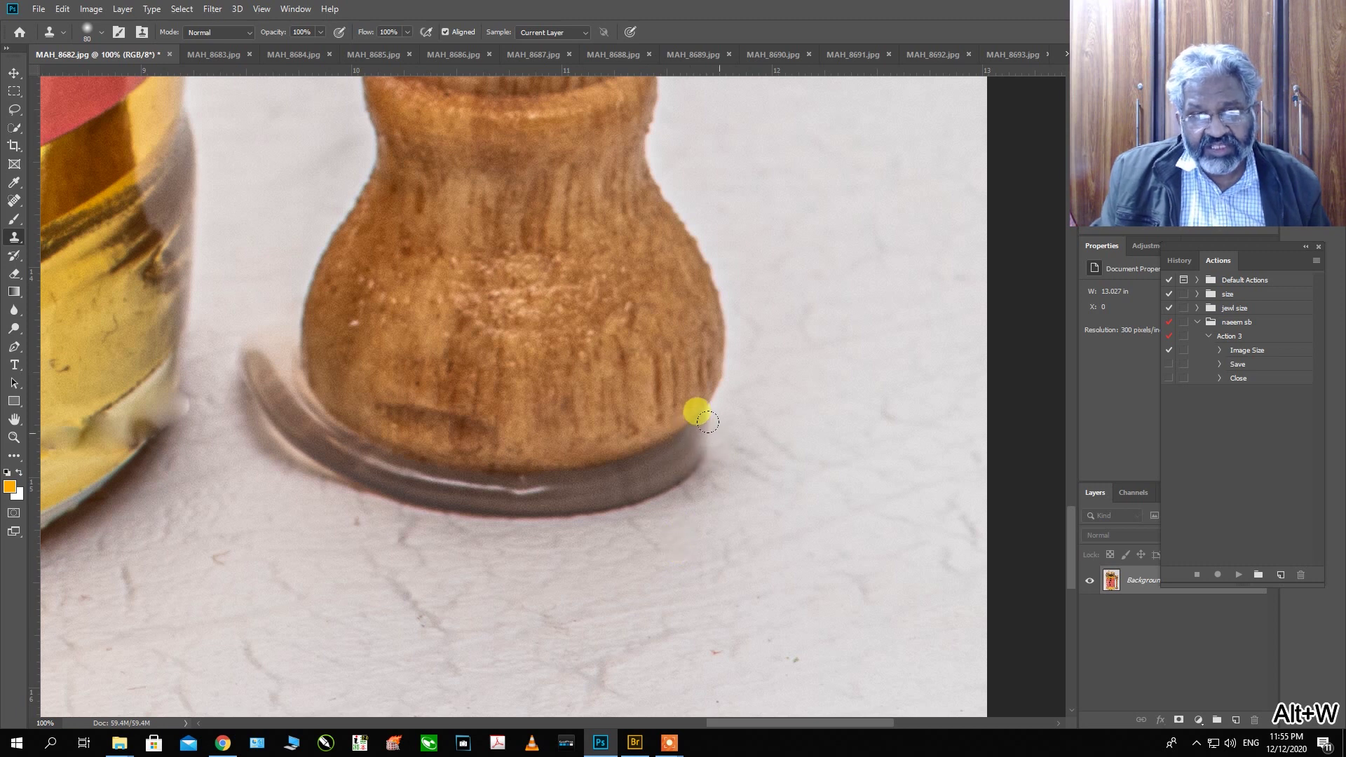
mouse_move(708, 418)
mouse_down()
mouse_move(638, 478)
mouse_move(541, 497)
mouse_move(529, 512)
mouse_move(576, 486)
mouse_move(702, 473)
mouse_move(563, 538)
mouse_move(556, 584)
mouse_move(543, 511)
mouse_move(416, 513)
mouse_move(442, 560)
mouse_move(429, 502)
mouse_move(335, 467)
mouse_move(379, 533)
mouse_move(537, 493)
mouse_move(424, 497)
mouse_move(380, 556)
mouse_move(335, 563)
mouse_move(251, 485)
mouse_move(229, 419)
mouse_move(239, 386)
mouse_move(285, 453)
mouse_up()
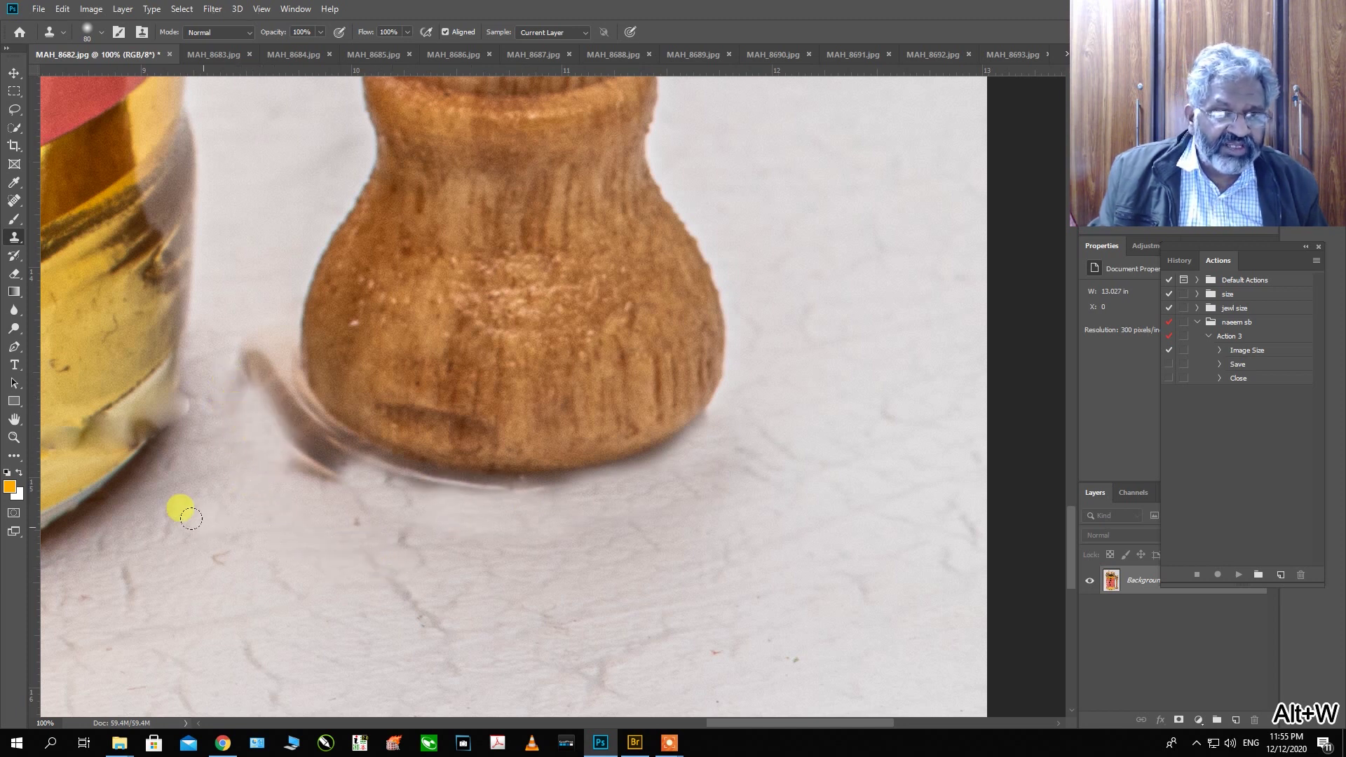
Clone sampled backdrop over the remaining end of the grey ring between the dipper's base and the jar
alt+click(196, 523)
mouse_move(245, 384)
mouse_down()
mouse_move(239, 330)
mouse_move(231, 411)
mouse_move(203, 484)
mouse_move(245, 457)
mouse_move(258, 359)
mouse_move(243, 361)
mouse_move(266, 403)
mouse_move(199, 524)
mouse_move(272, 423)
mouse_move(305, 463)
mouse_move(254, 557)
mouse_move(334, 472)
mouse_move(283, 447)
mouse_move(238, 558)
mouse_move(309, 471)
mouse_up()
alt+click(260, 297)
alt+click(238, 450)
alt+click(195, 522)
alt+click(249, 551)
alt+click(237, 556)
mouse_move(425, 493)
mouse_down()
mouse_move(296, 437)
mouse_move(255, 387)
mouse_up()
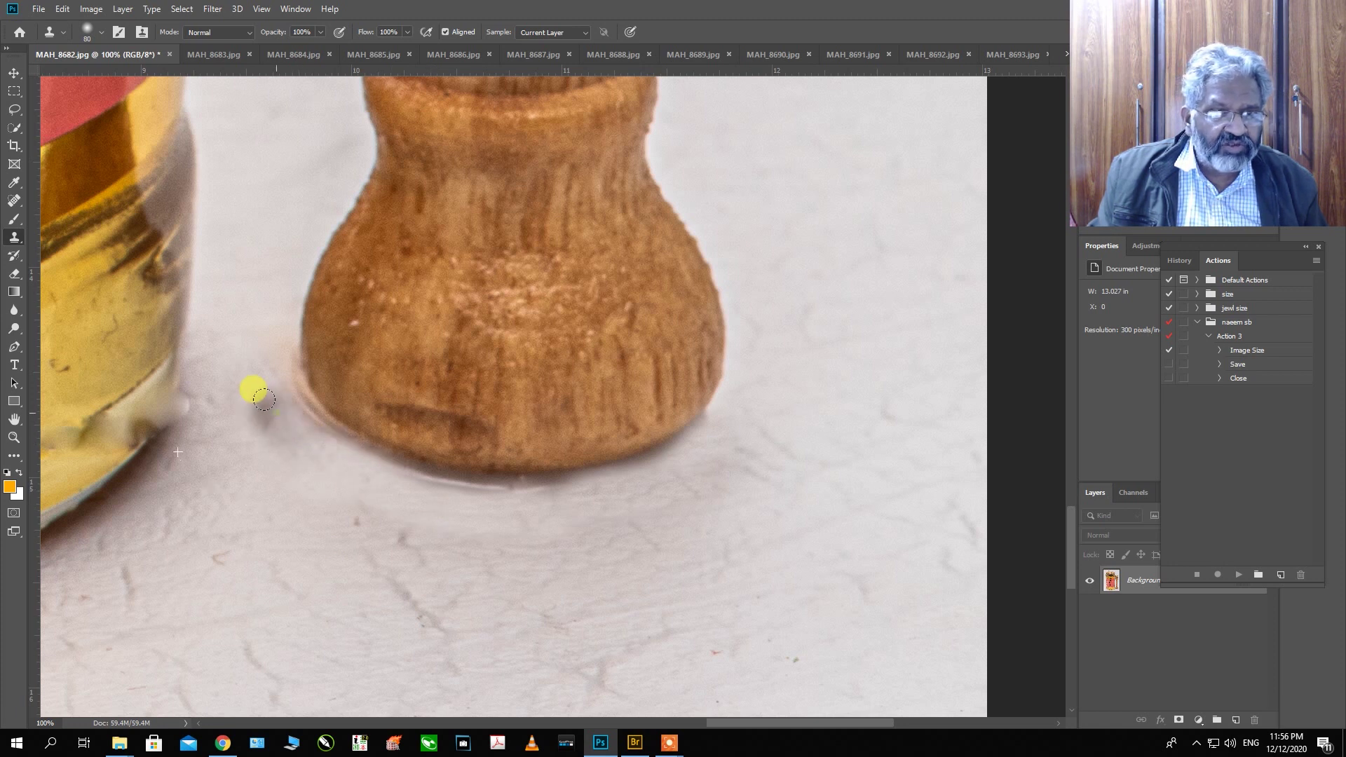
alt+click(277, 549)
mouse_move(238, 436)
mouse_down()
mouse_move(225, 406)
mouse_move(241, 376)
mouse_move(253, 433)
mouse_up()
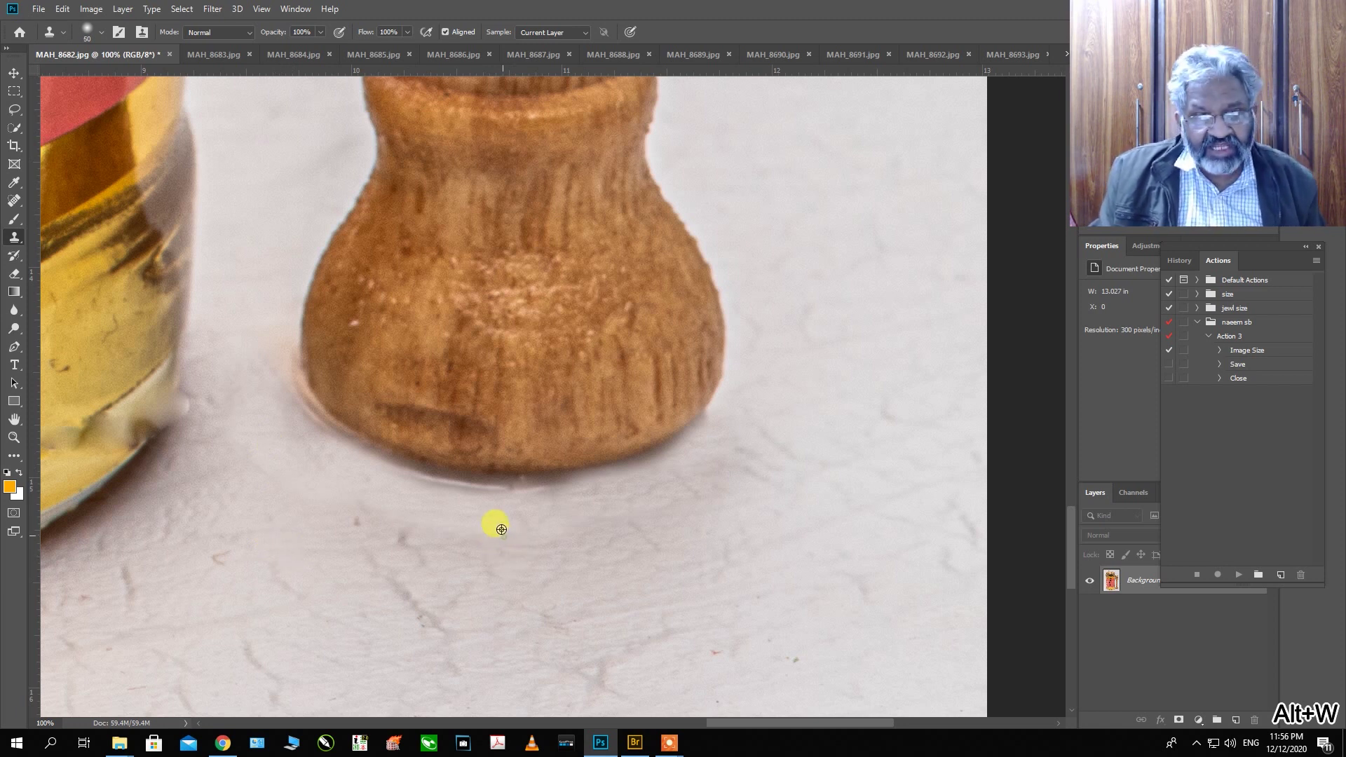
Clean the light rim and small blotches along the dipper base's lower edge with the Clone Stamp at size 50
drag(553, 492, 386, 473)
alt+click(343, 531)
drag(591, 482, 548, 499)
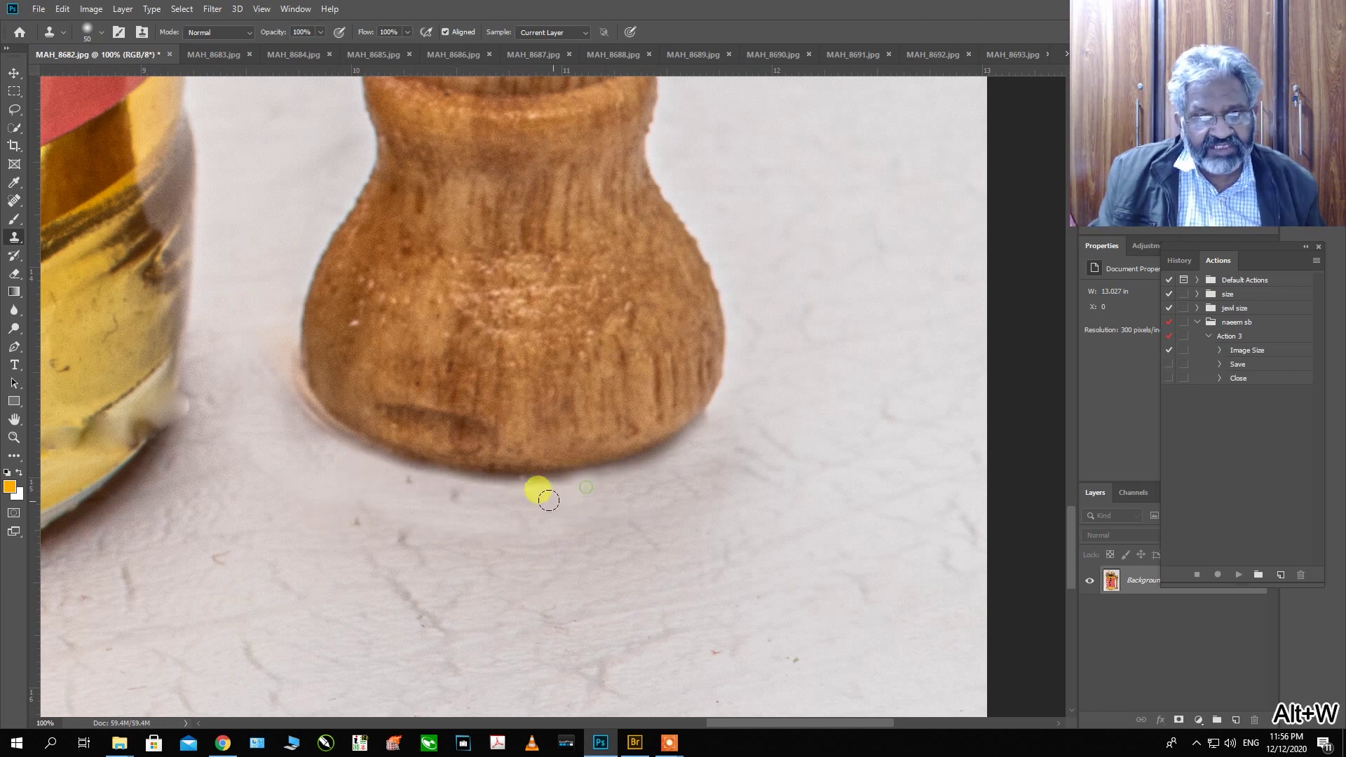
alt+click(462, 564)
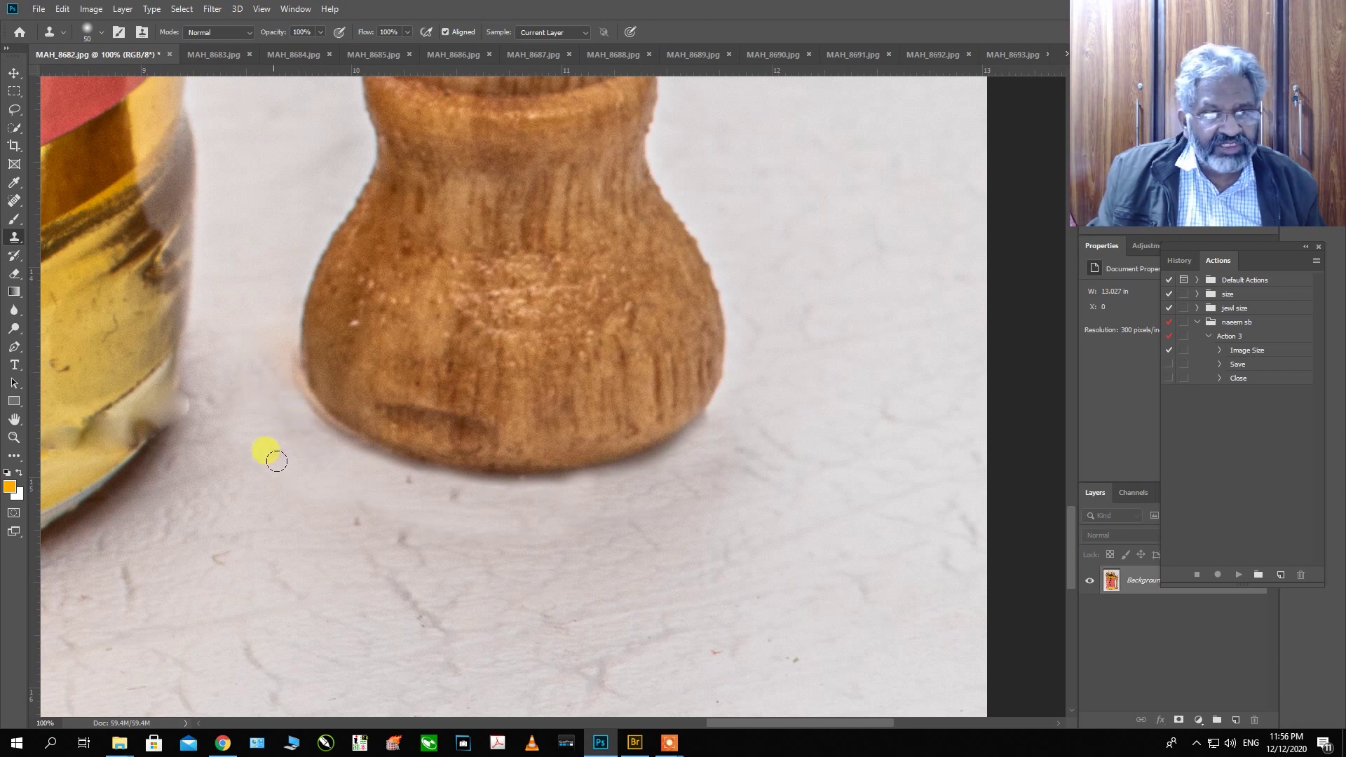
alt+click(302, 473)
drag(329, 454, 463, 508)
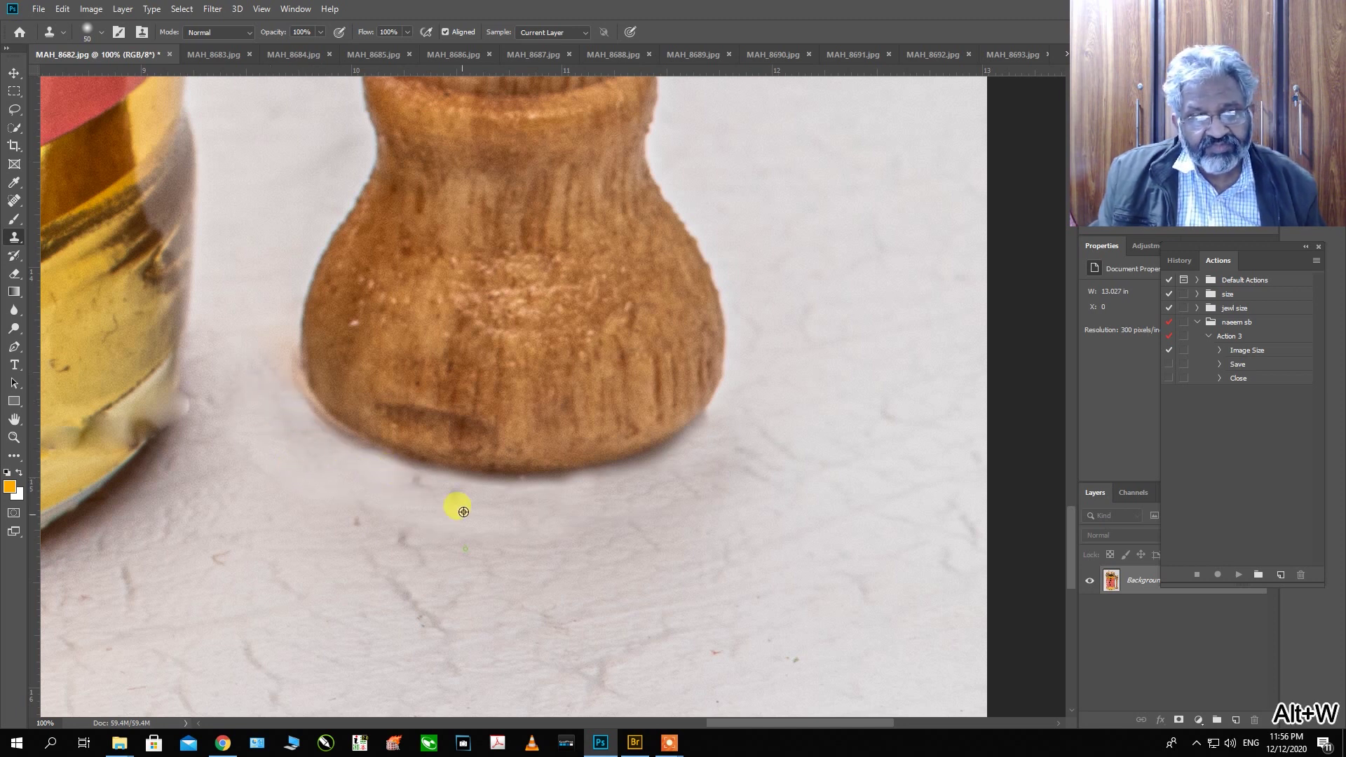
alt+click(300, 487)
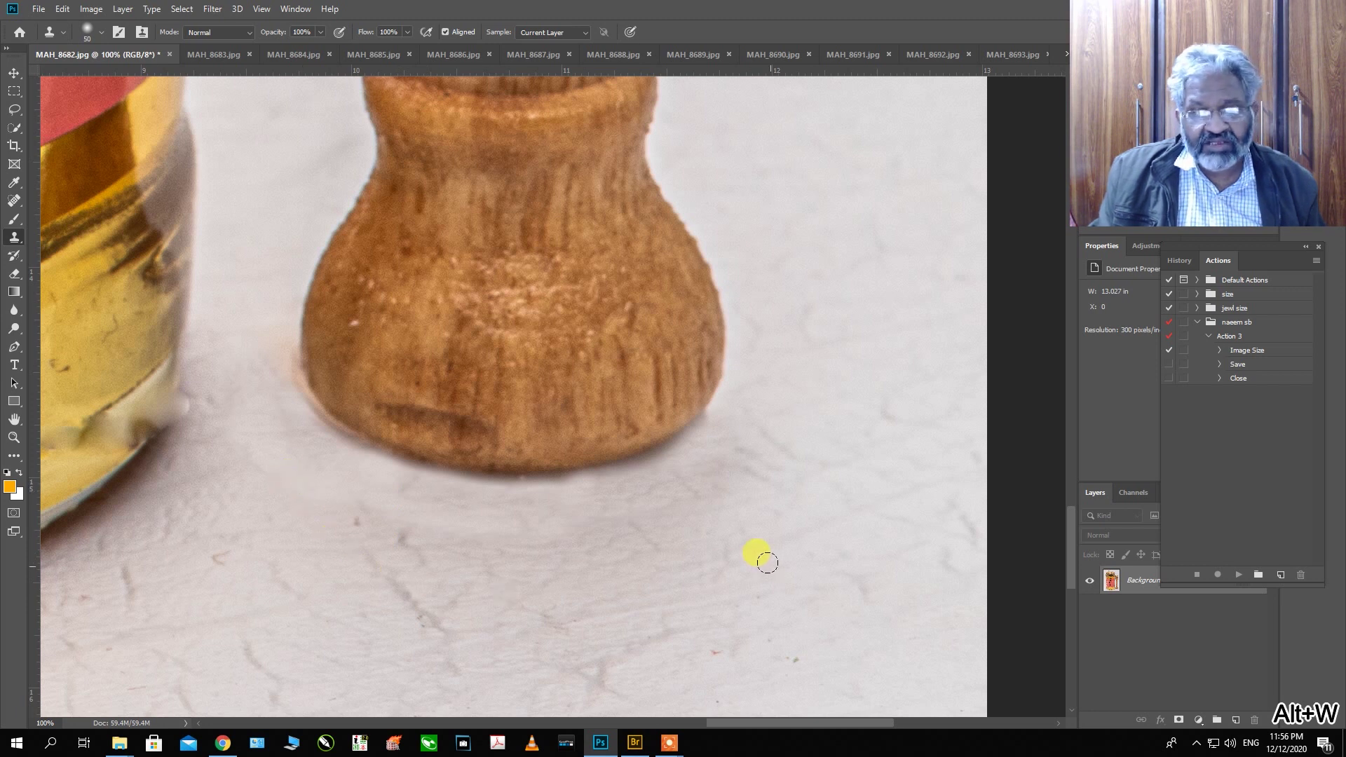
Clone clean backdrop over the surface cracks below the dipper and jar, enlarging the Clone Stamp to size 175
scroll(710, 491, down, 5)
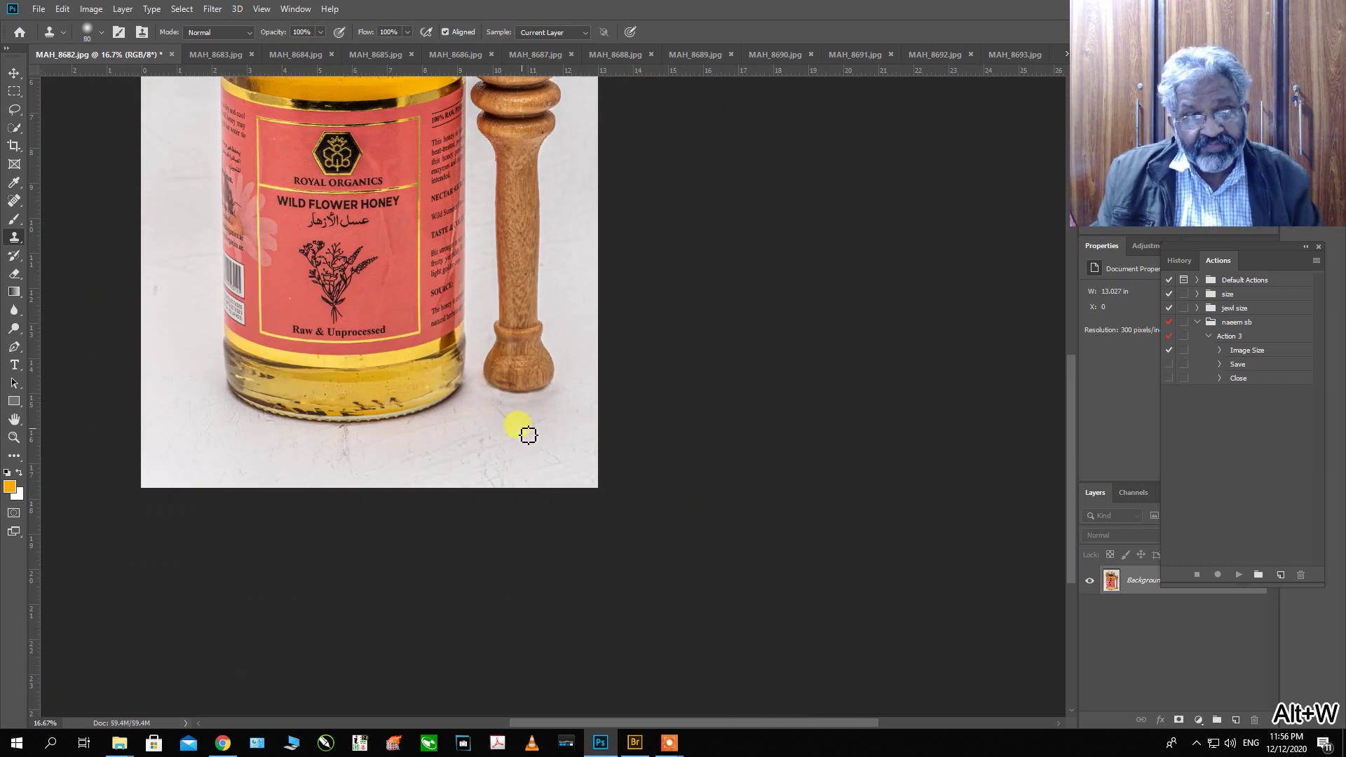
alt+click(529, 434)
key(bracketright)
key(bracketright)
key(bracketright)
key(bracketright)
key(bracketright)
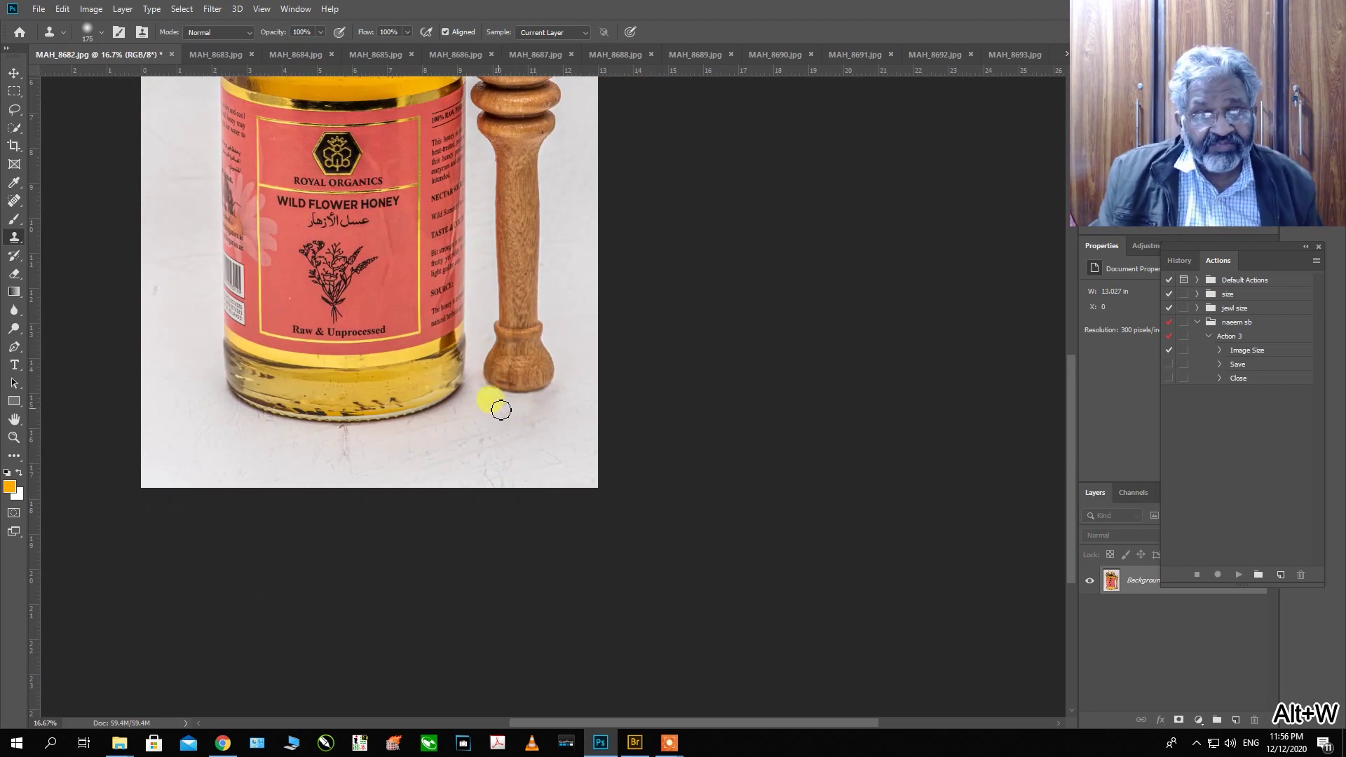
drag(499, 409, 530, 440)
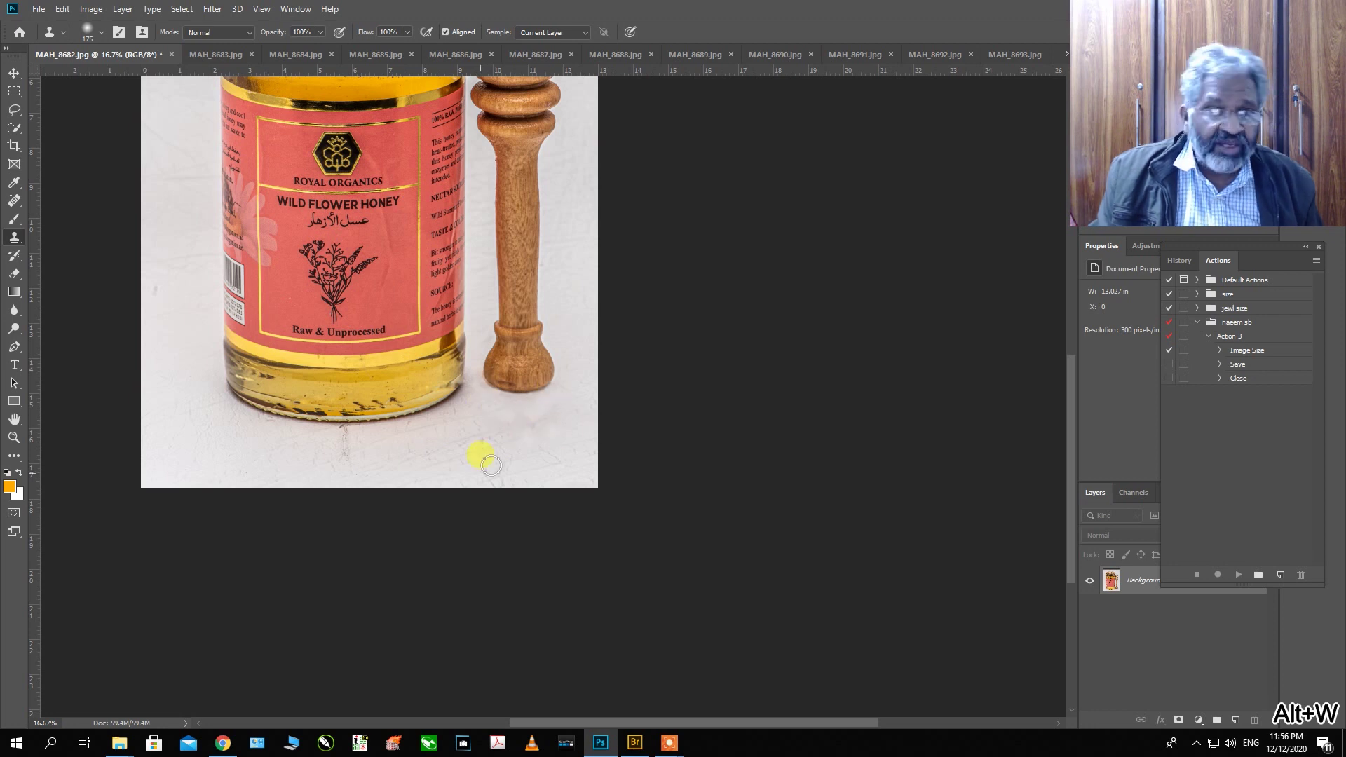
scroll(517, 426, down, 3)
scroll(676, 483, up, 3)
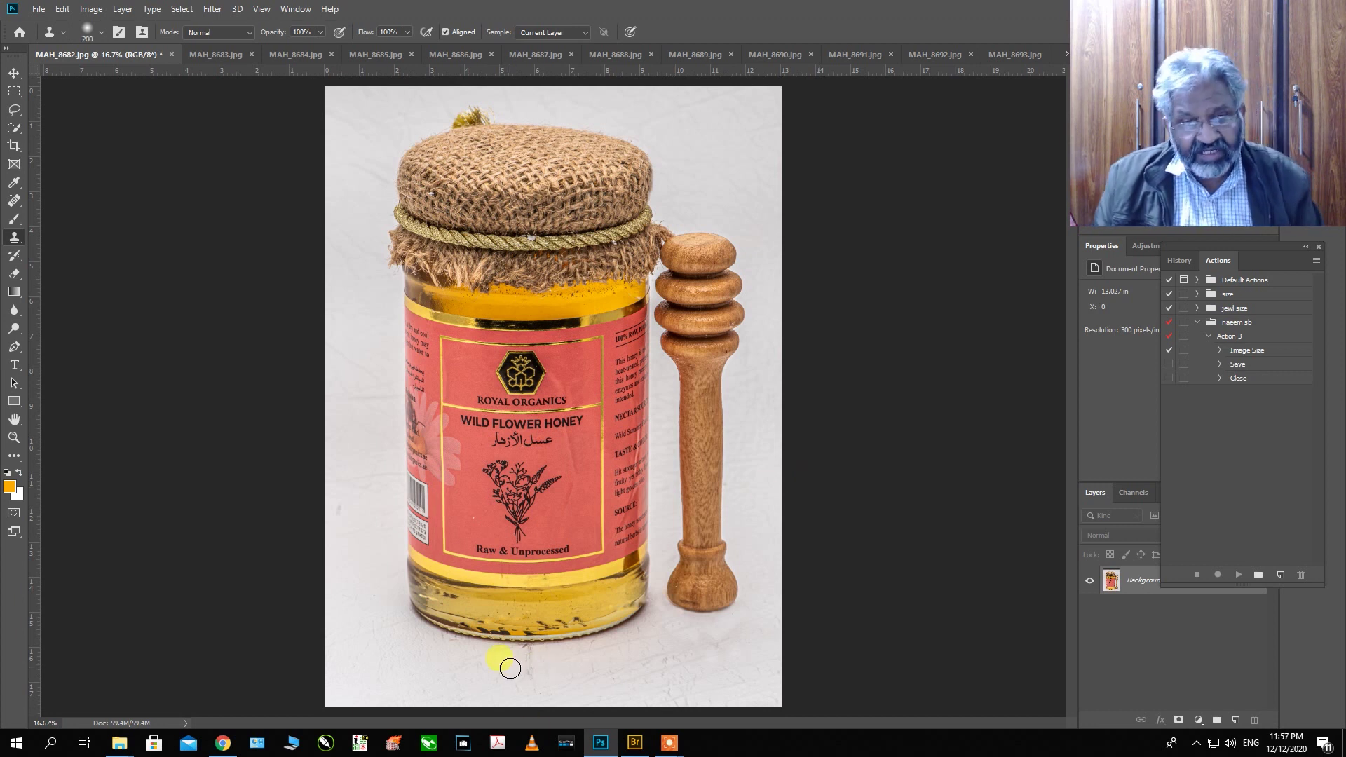
key(alt+w)
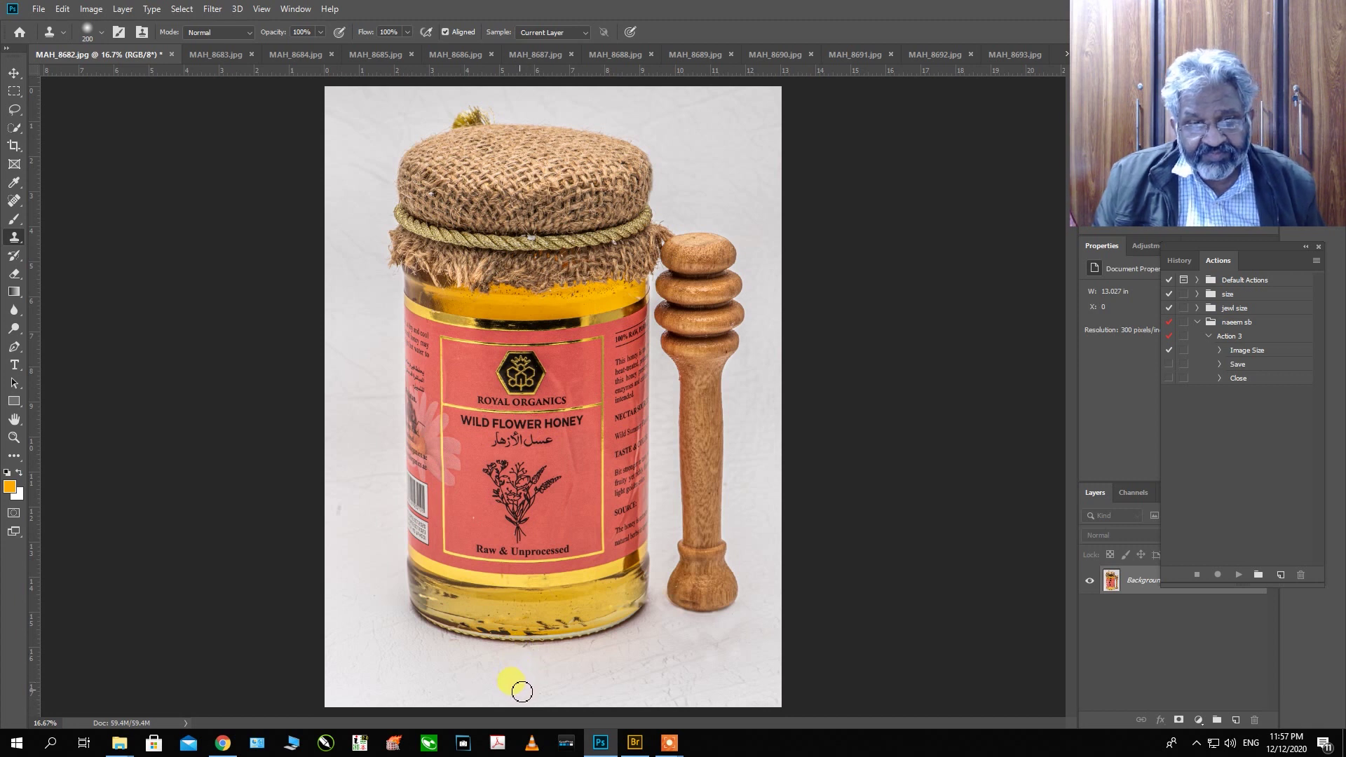
Heal the small marks on the surface just below the jar with the Spot Healing Brush at size 80
click(13, 201)
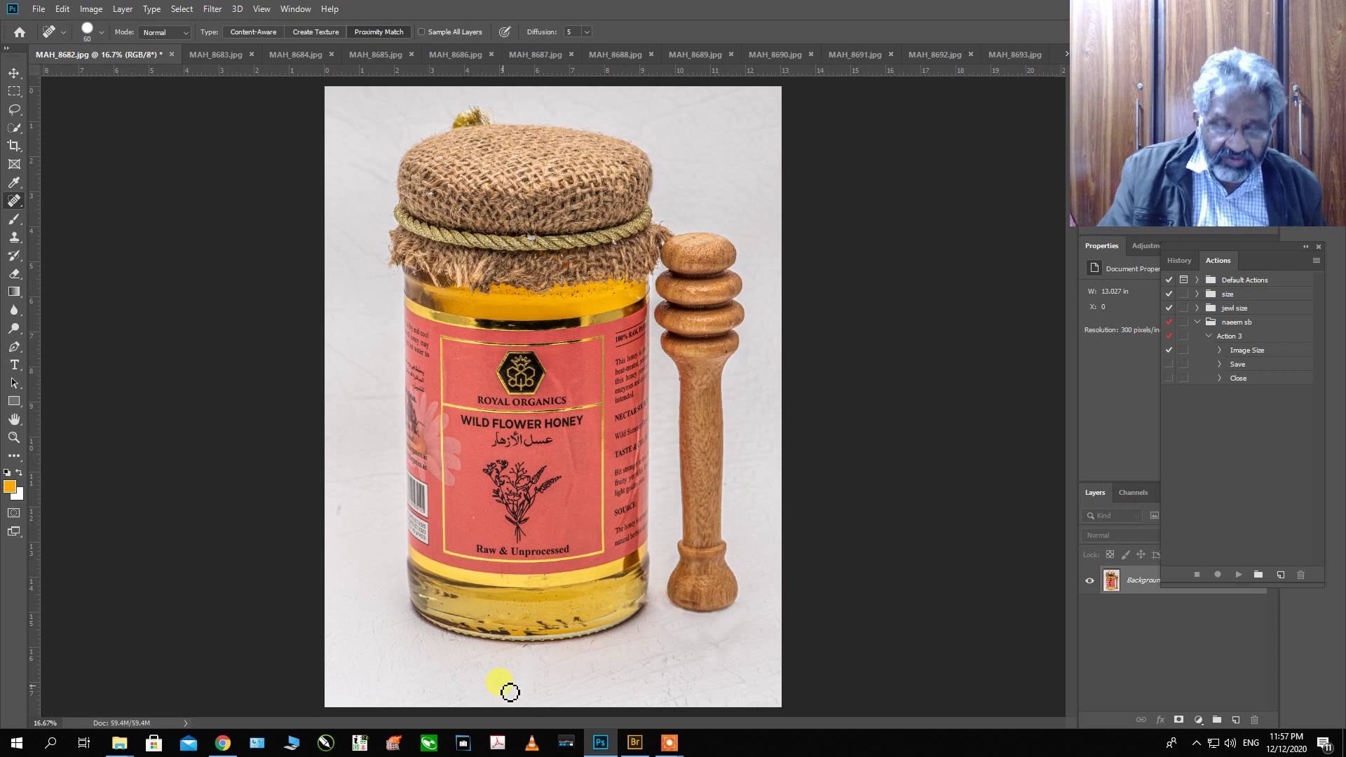
key(alt+w)
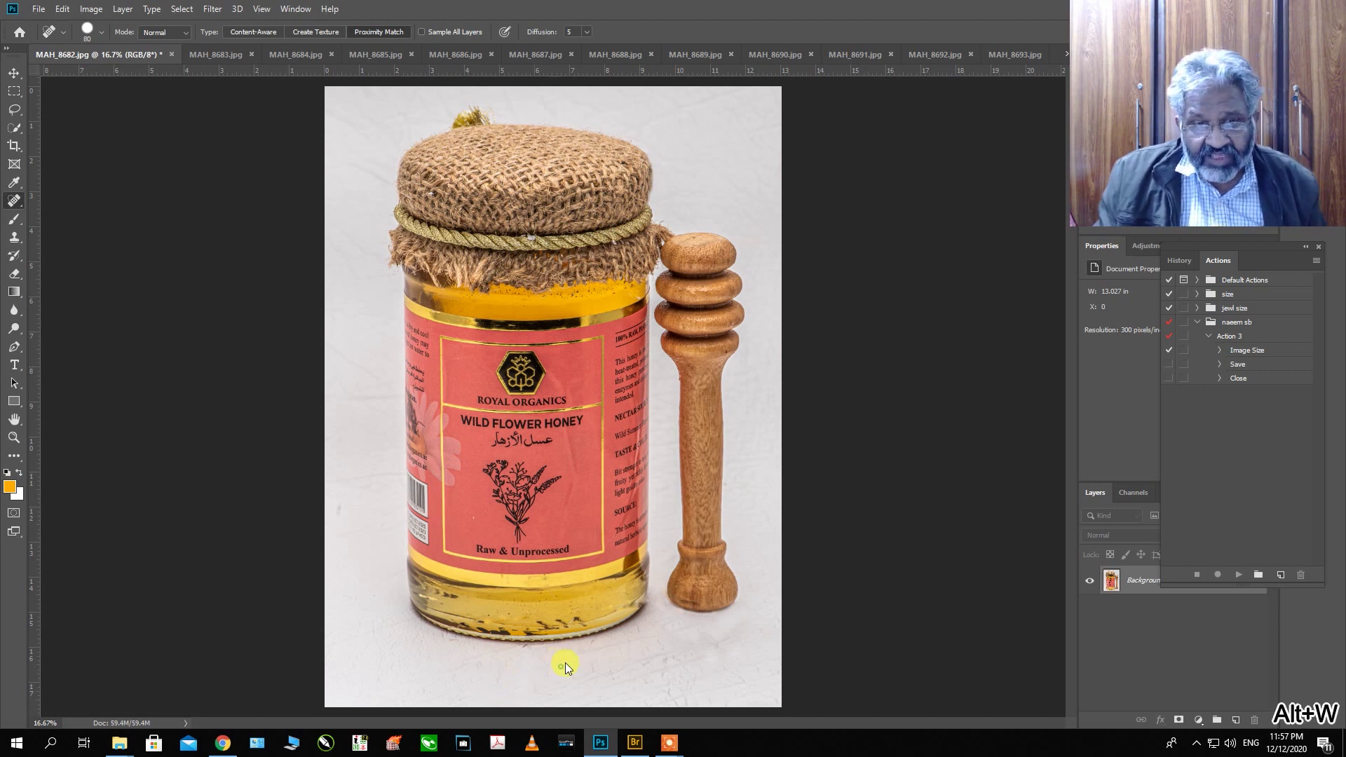
alt+click(565, 662)
click(708, 286)
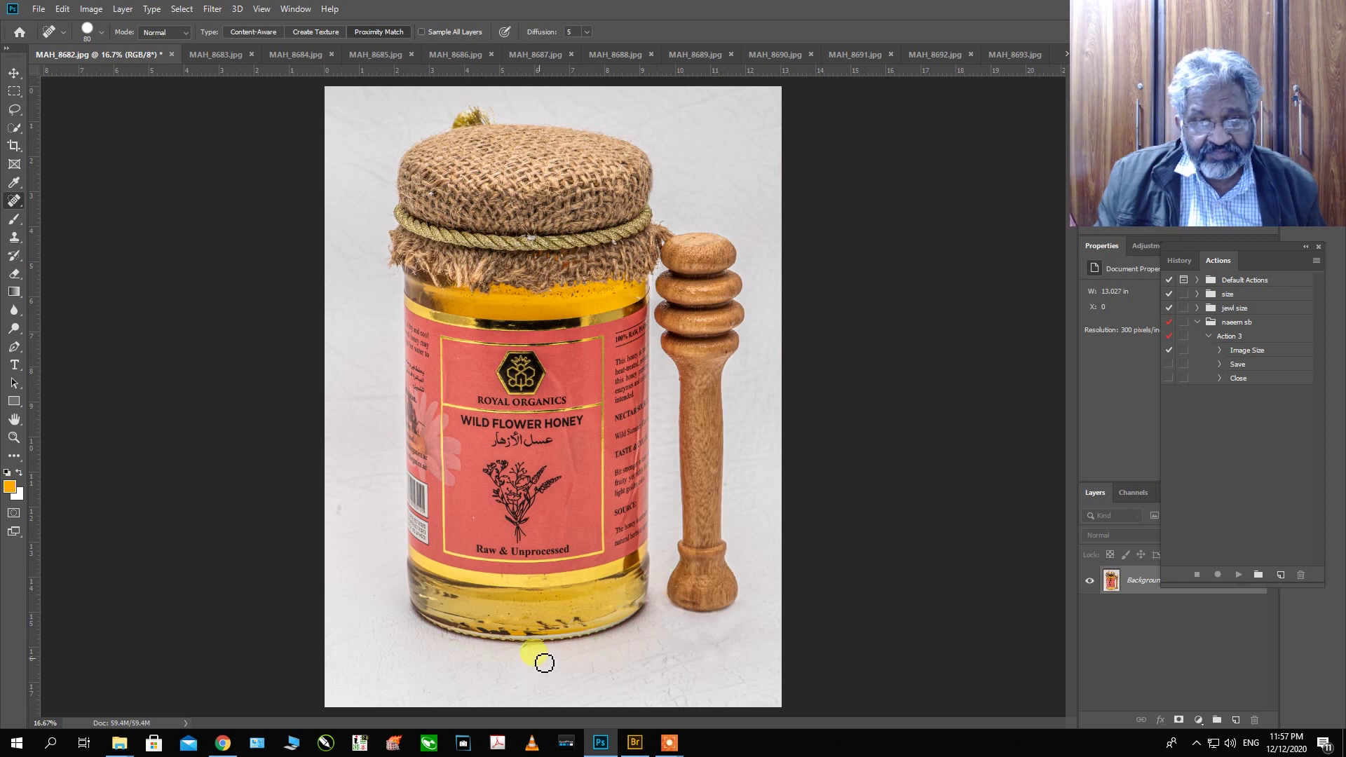
click(525, 651)
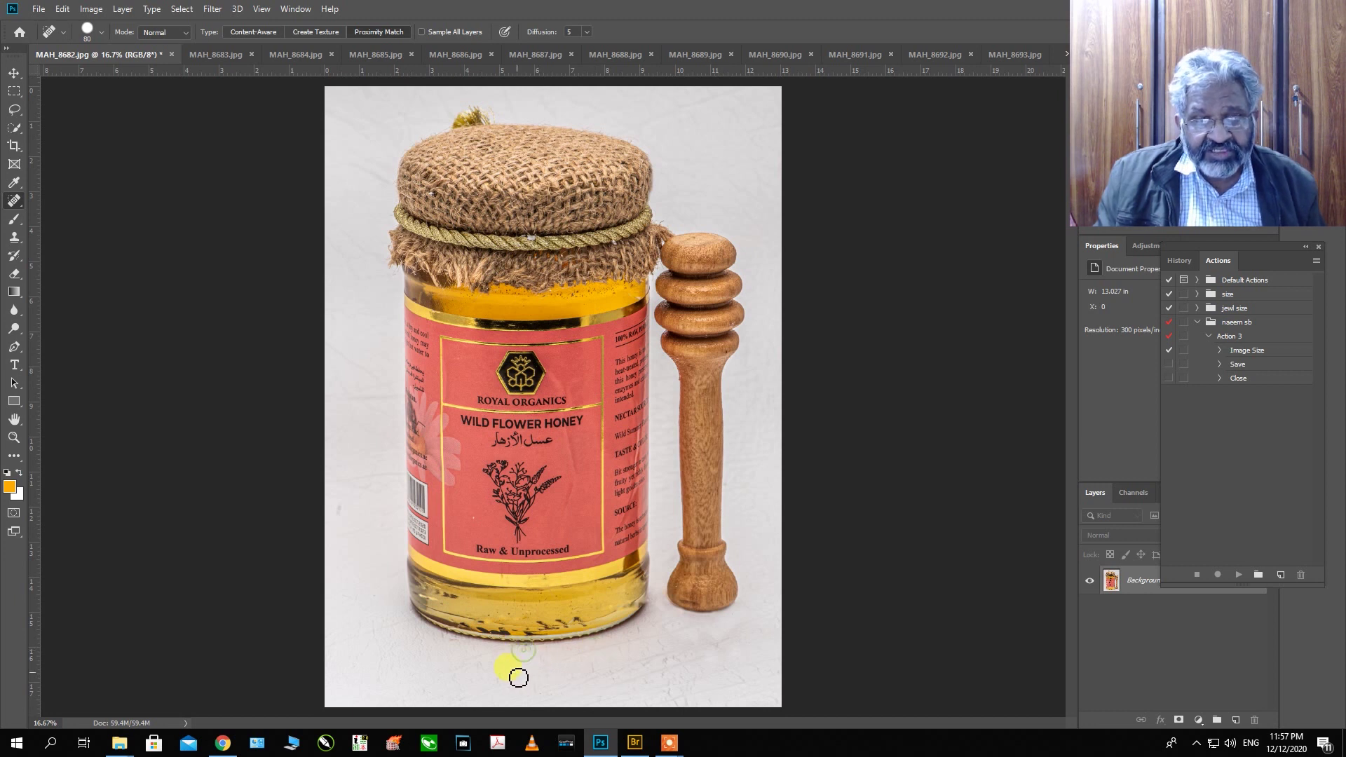
Heal the larger marks on the backdrop beside the jar and below the jar and dipper at brush size 150
click(455, 646)
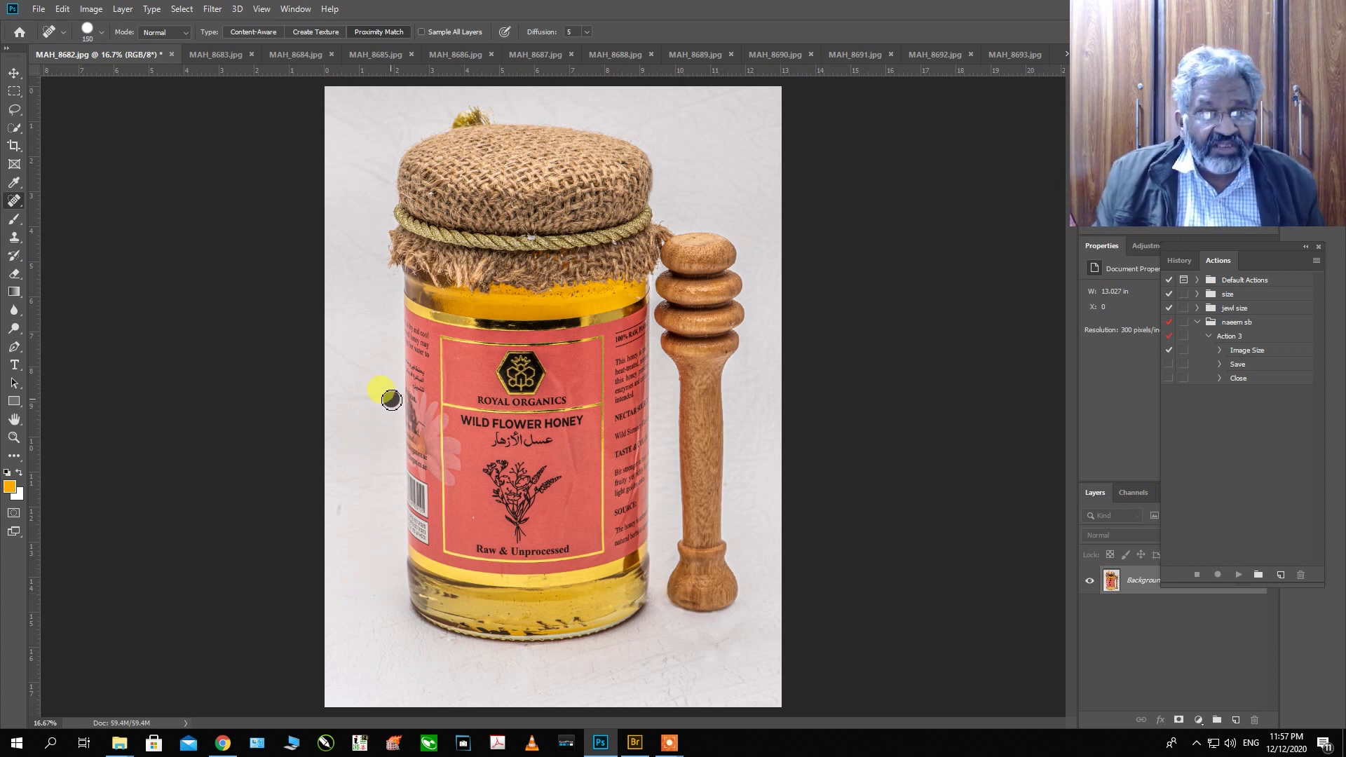
drag(363, 400, 358, 403)
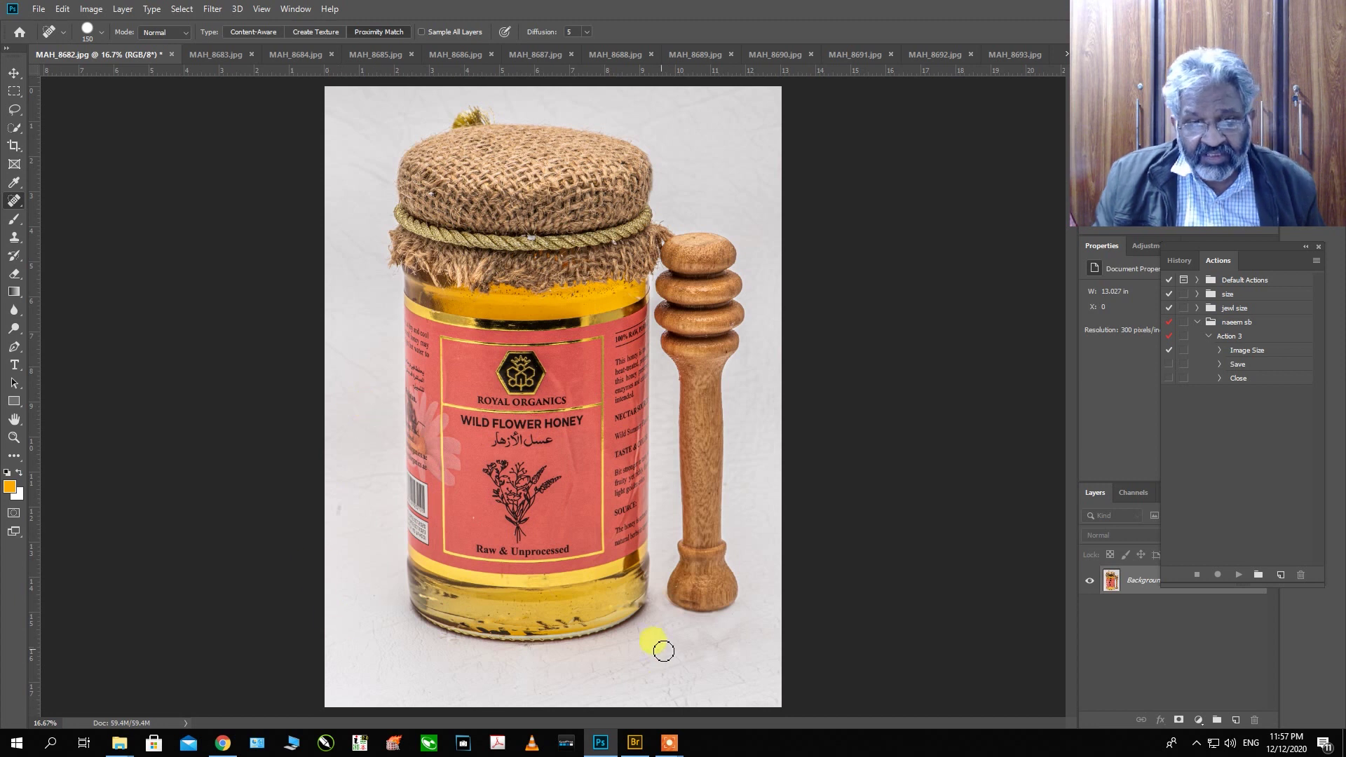
drag(649, 671, 668, 690)
drag(729, 639, 626, 644)
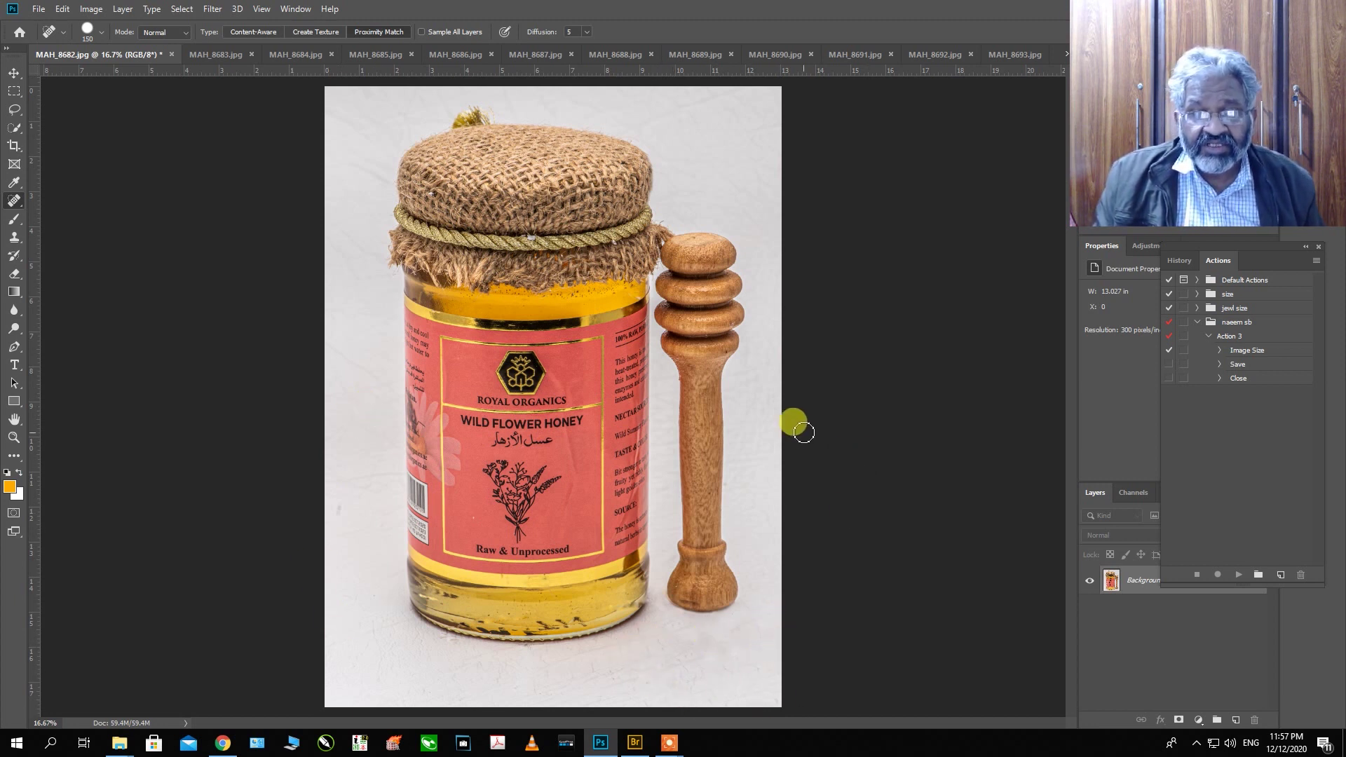
Heal the remaining small specks on the burlap lid, backdrop and jar base with the Spot Healing Brush at size 80
key(bracketleft)
key(bracketleft)
key(bracketleft)
key(bracketleft)
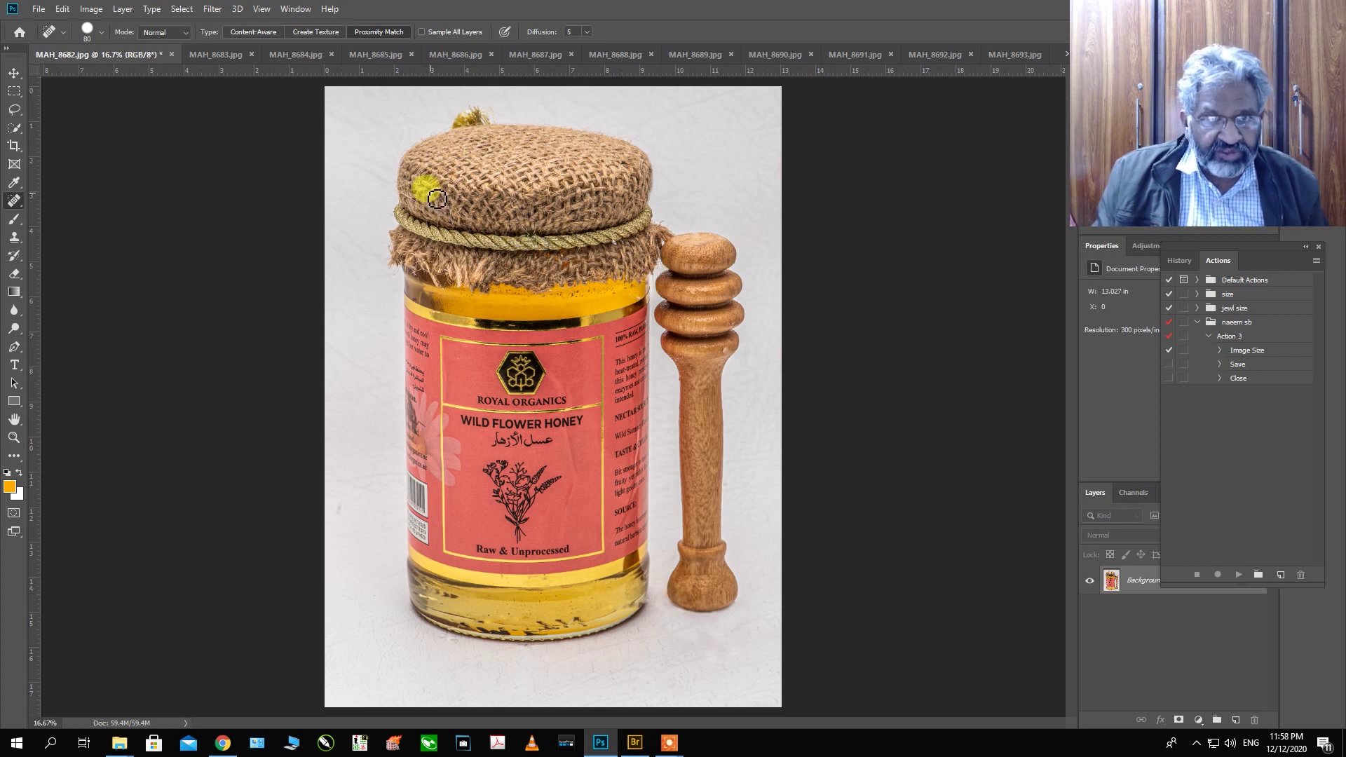
click(337, 510)
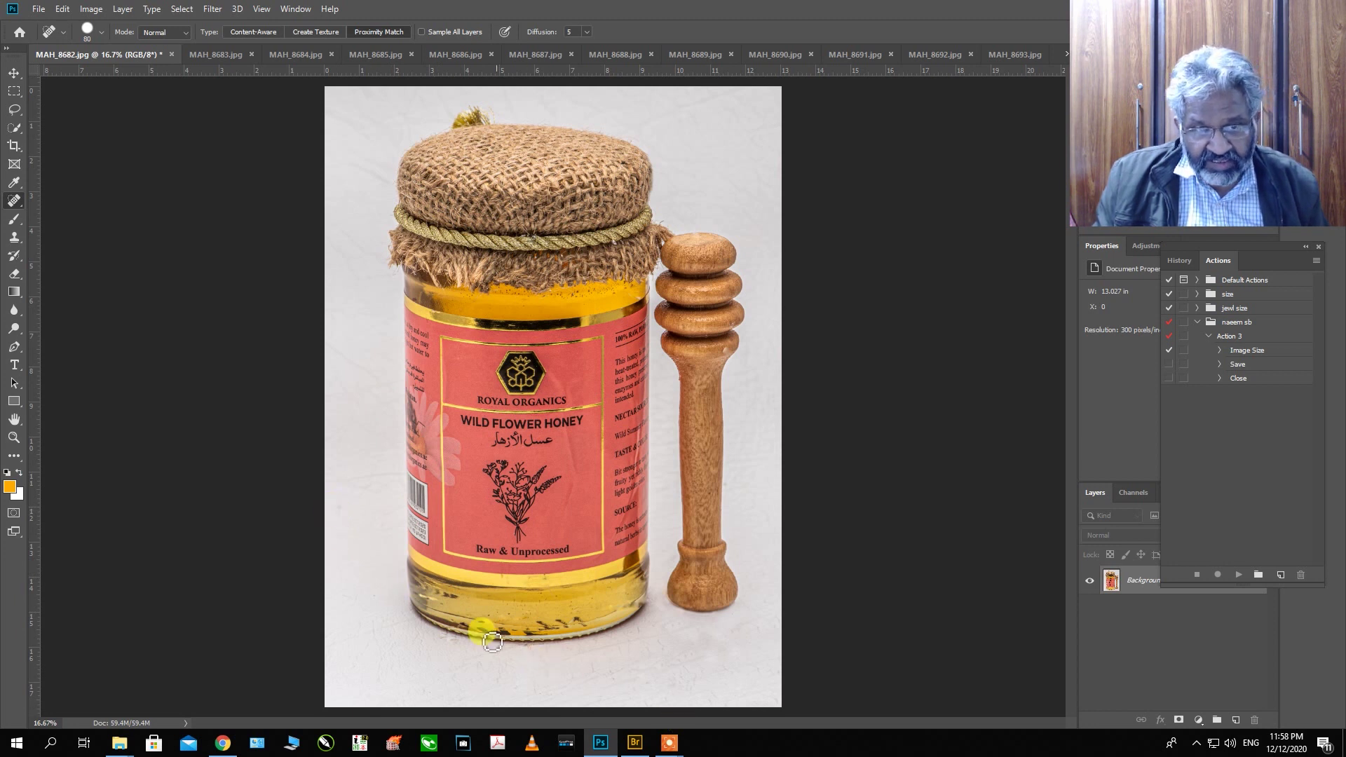
click(508, 611)
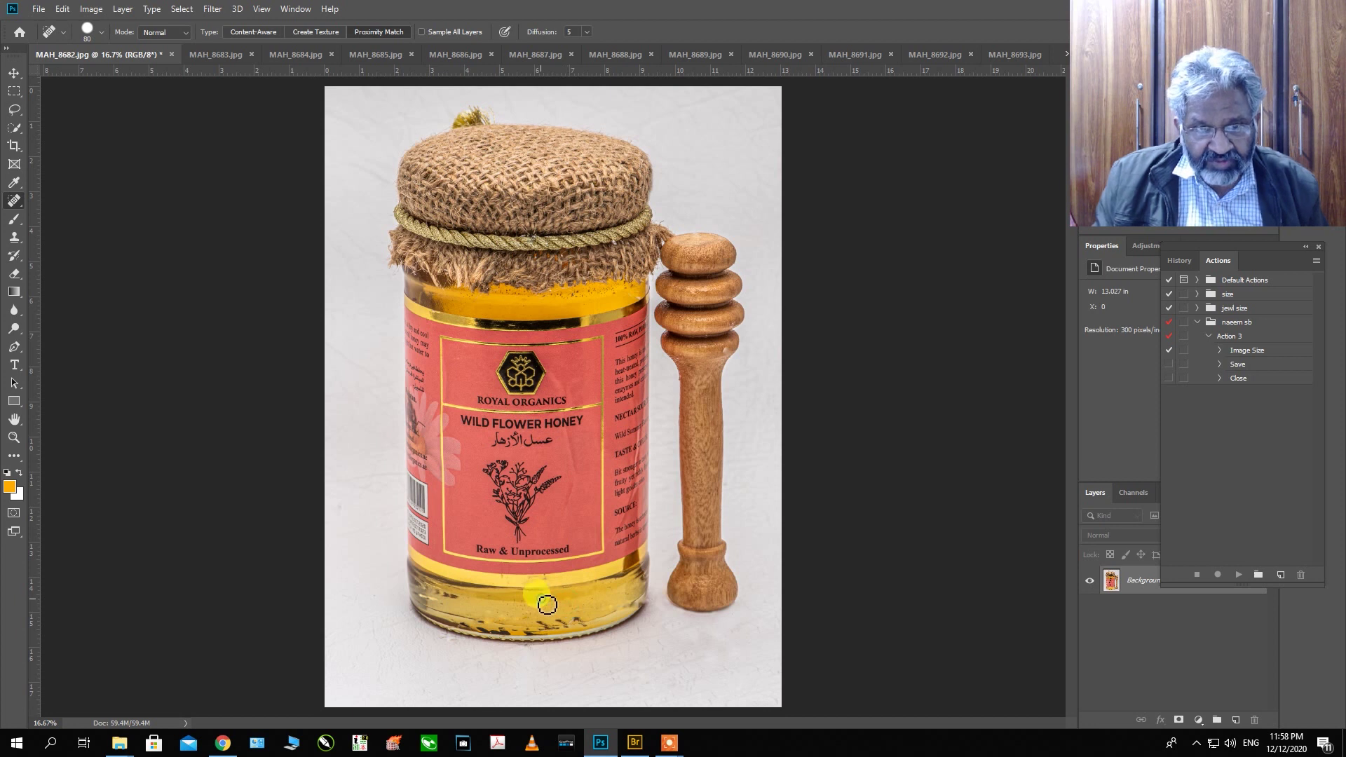